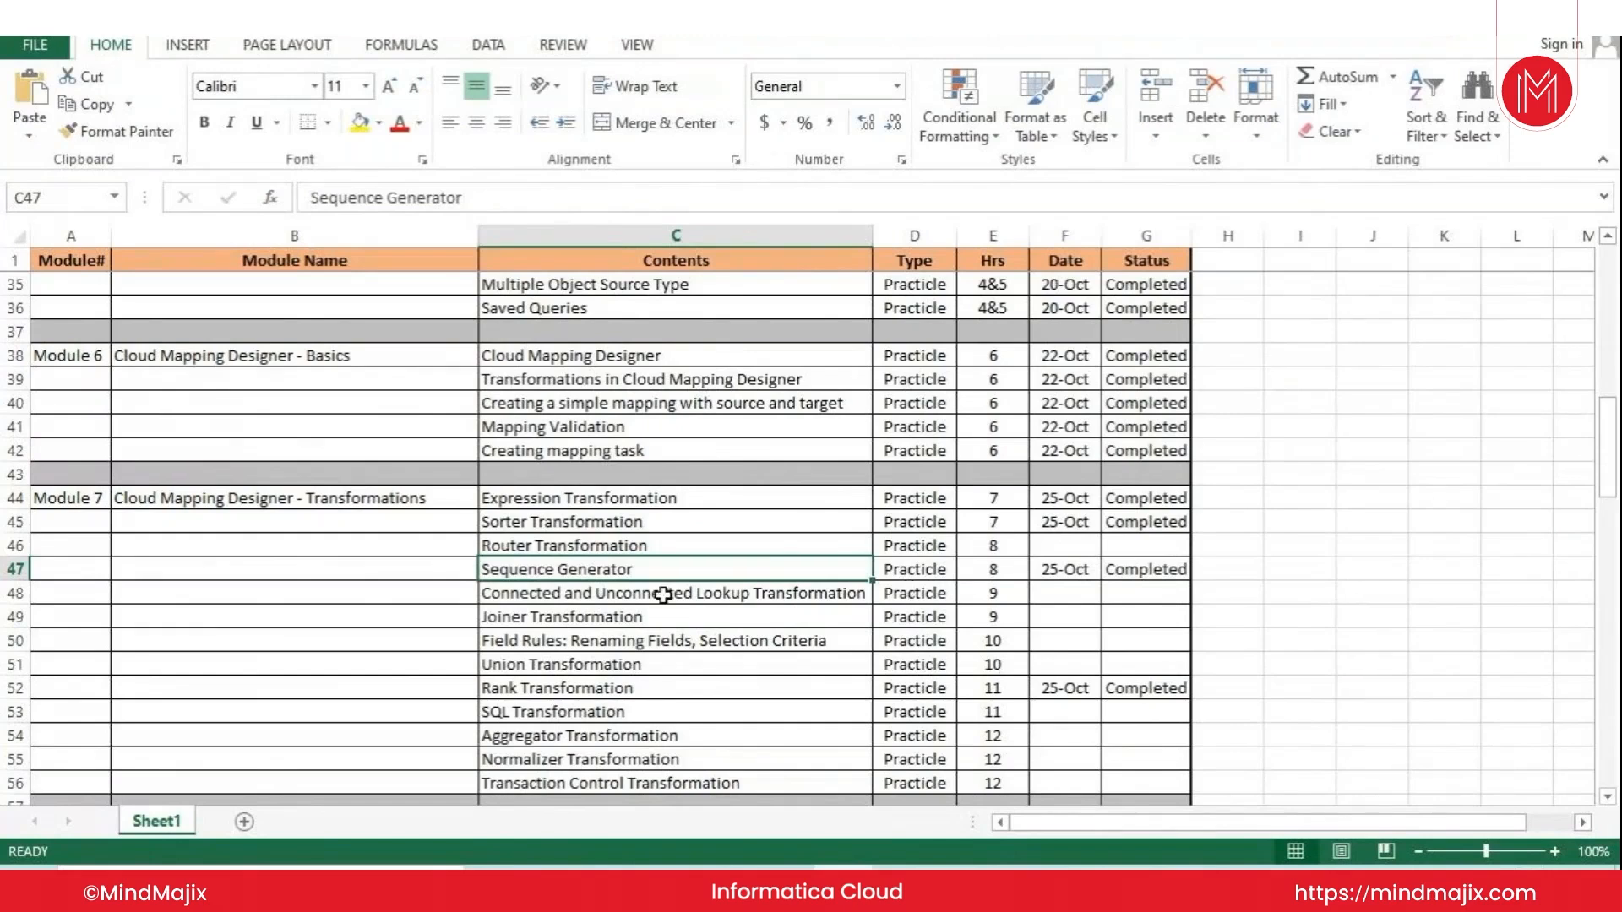
{"action": "left_click", "coordinate": [585, 616]}
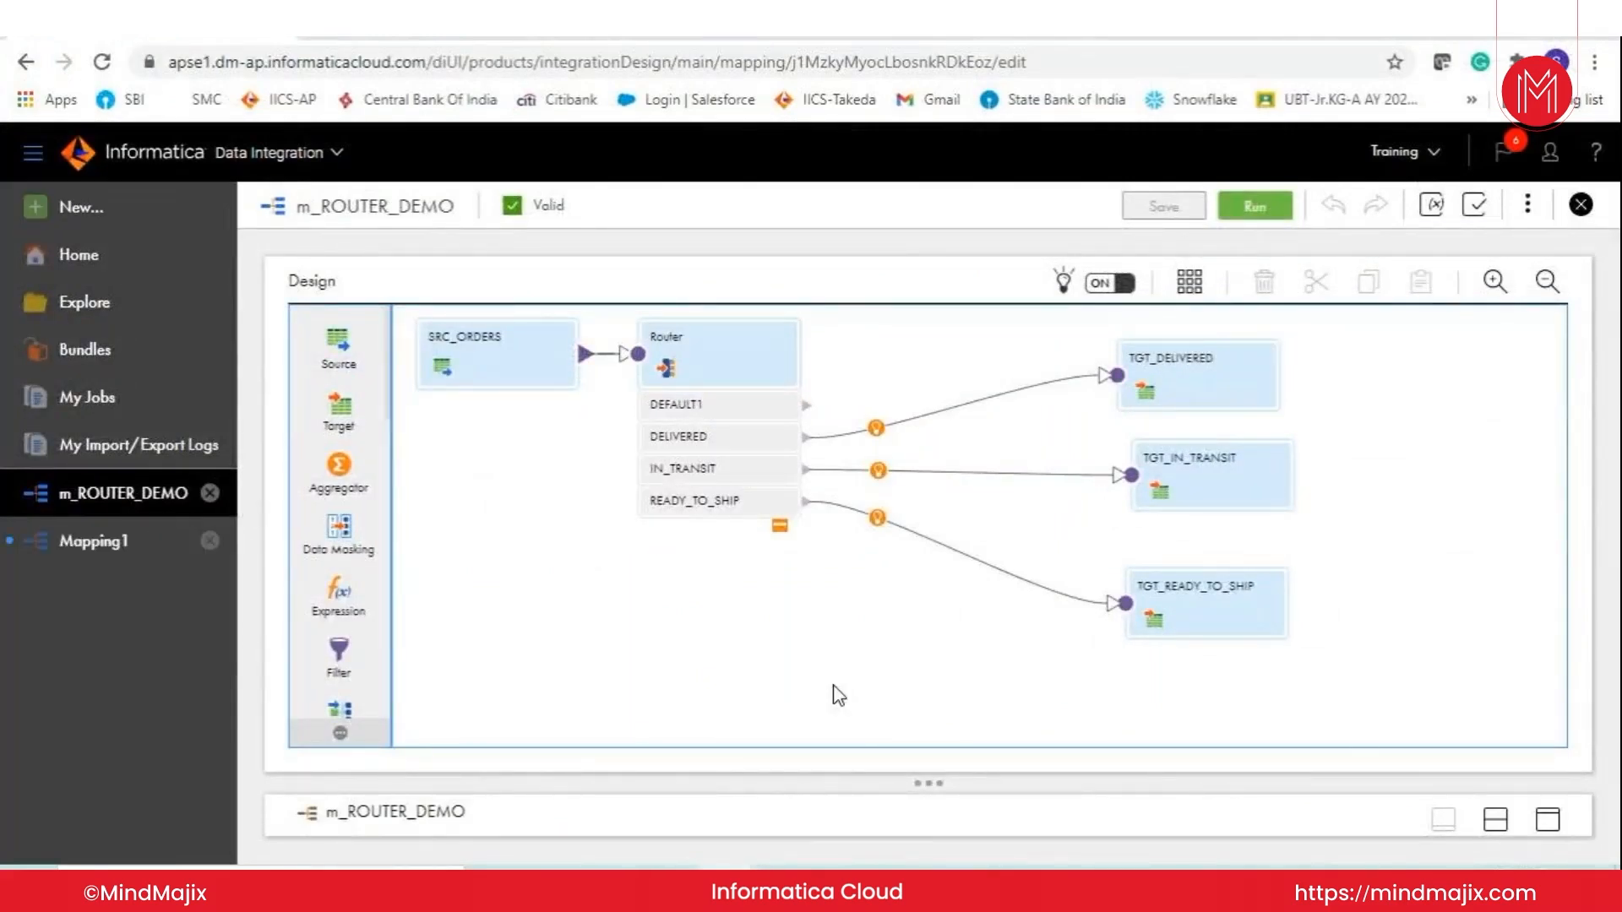
{"action": "left_click_drag", "start_coordinate": [388, 398], "coordinate": [393, 664]}
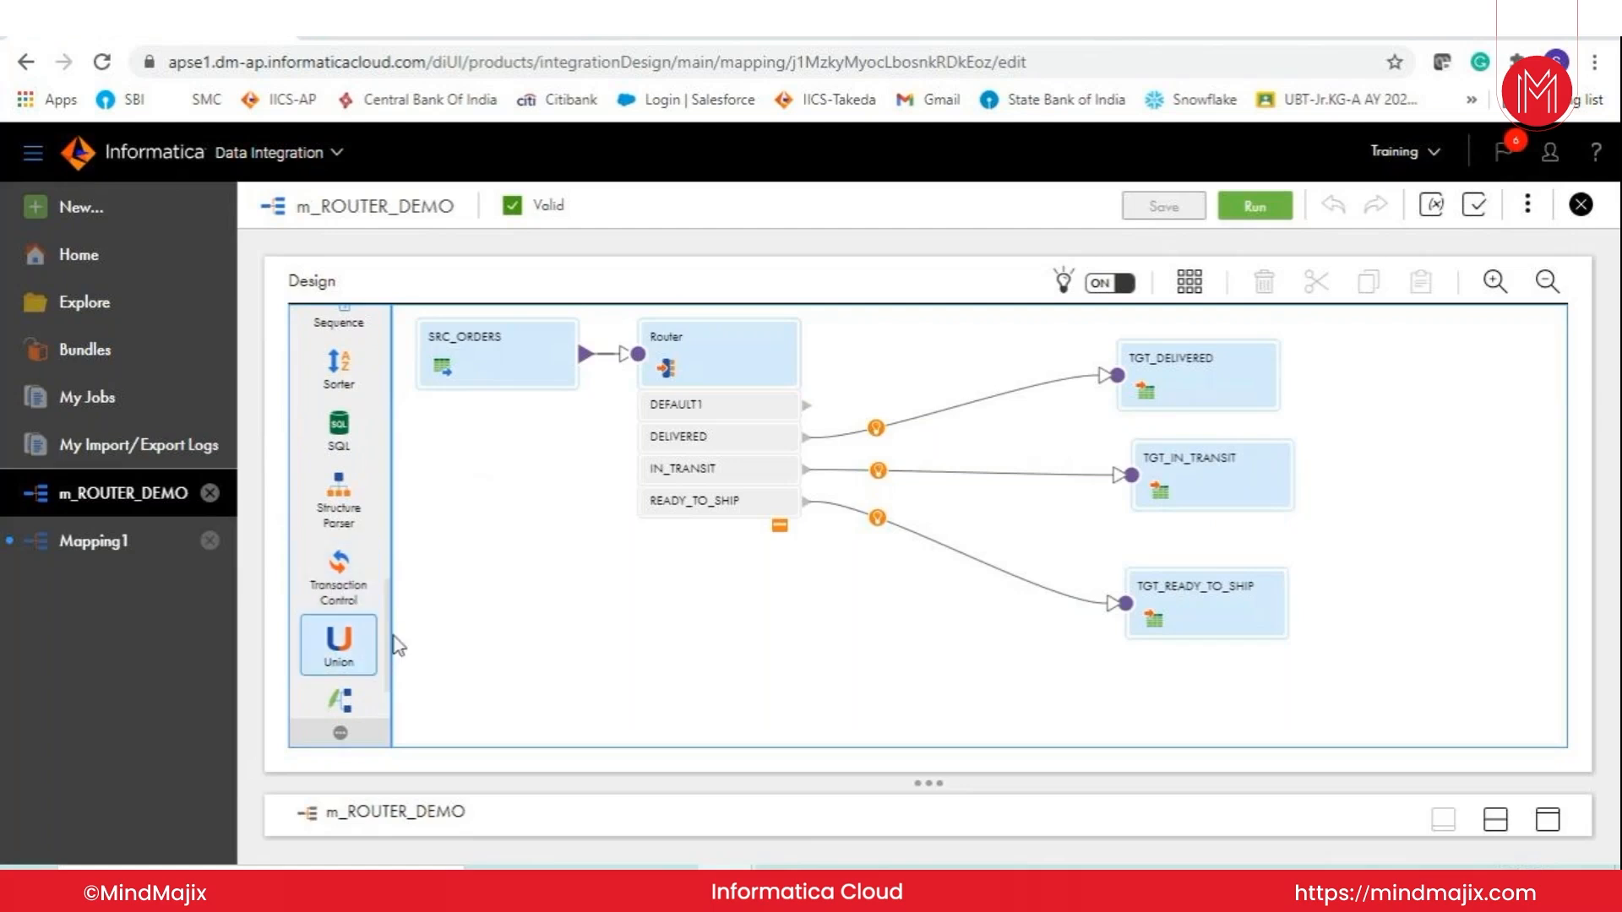
{"action": "left_click_drag", "start_coordinate": [390, 680], "coordinate": [419, 368]}
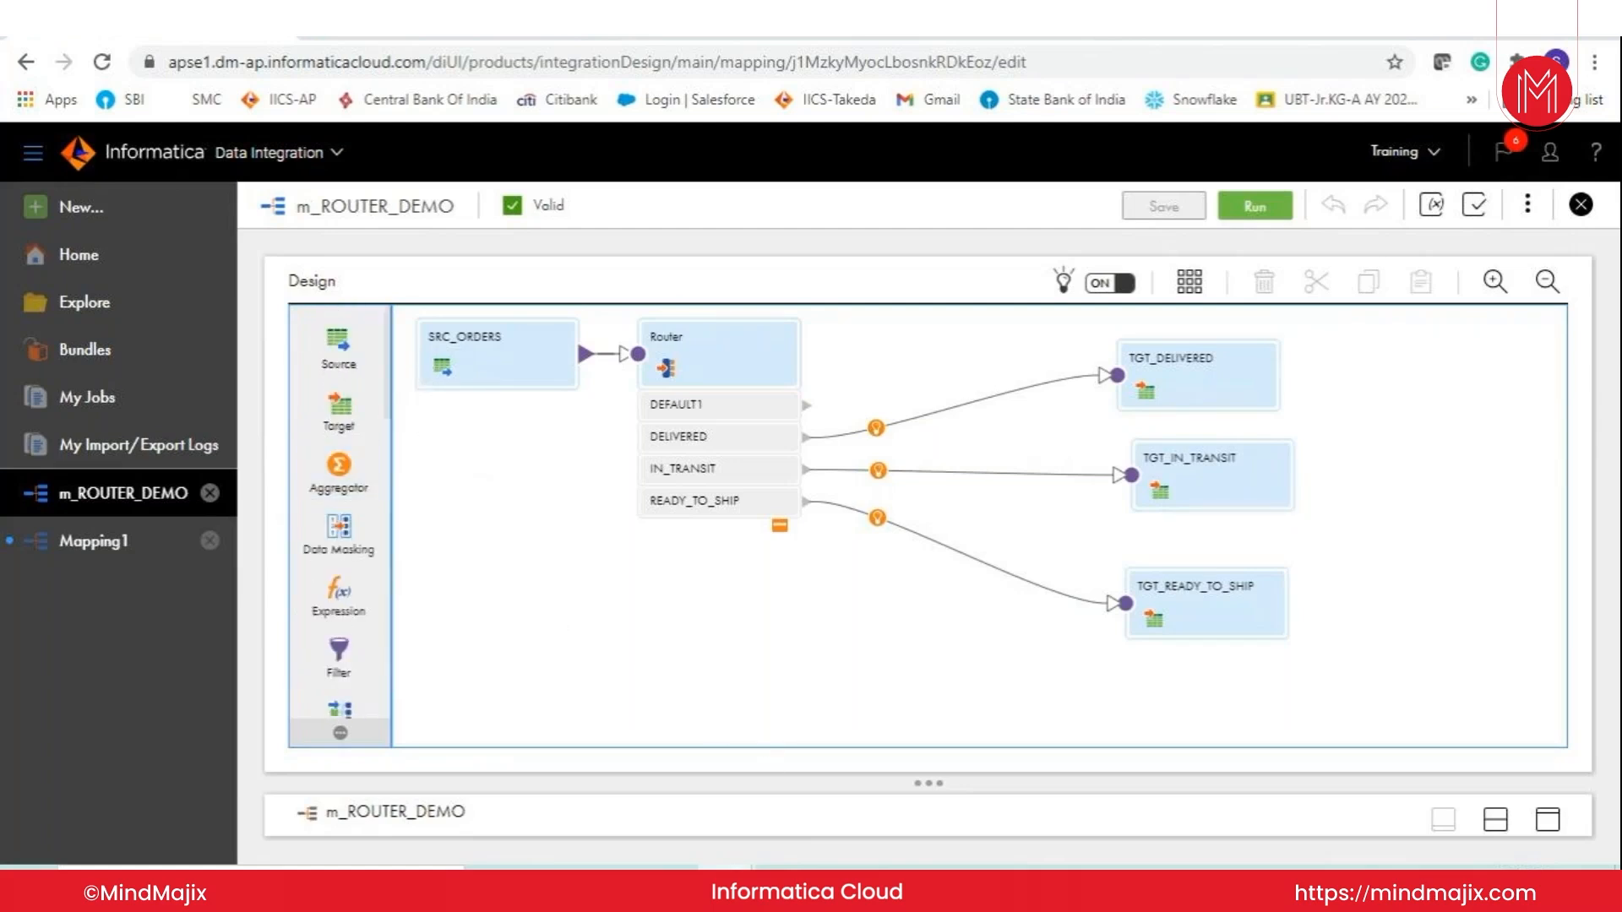
- Open the unsaved Mapping1 and rename it as m_JOINER_DEMO
{"action": "left_click", "coordinate": [127, 543]}
{"action": "left_click_drag", "start_coordinate": [475, 693], "coordinate": [355, 692]}
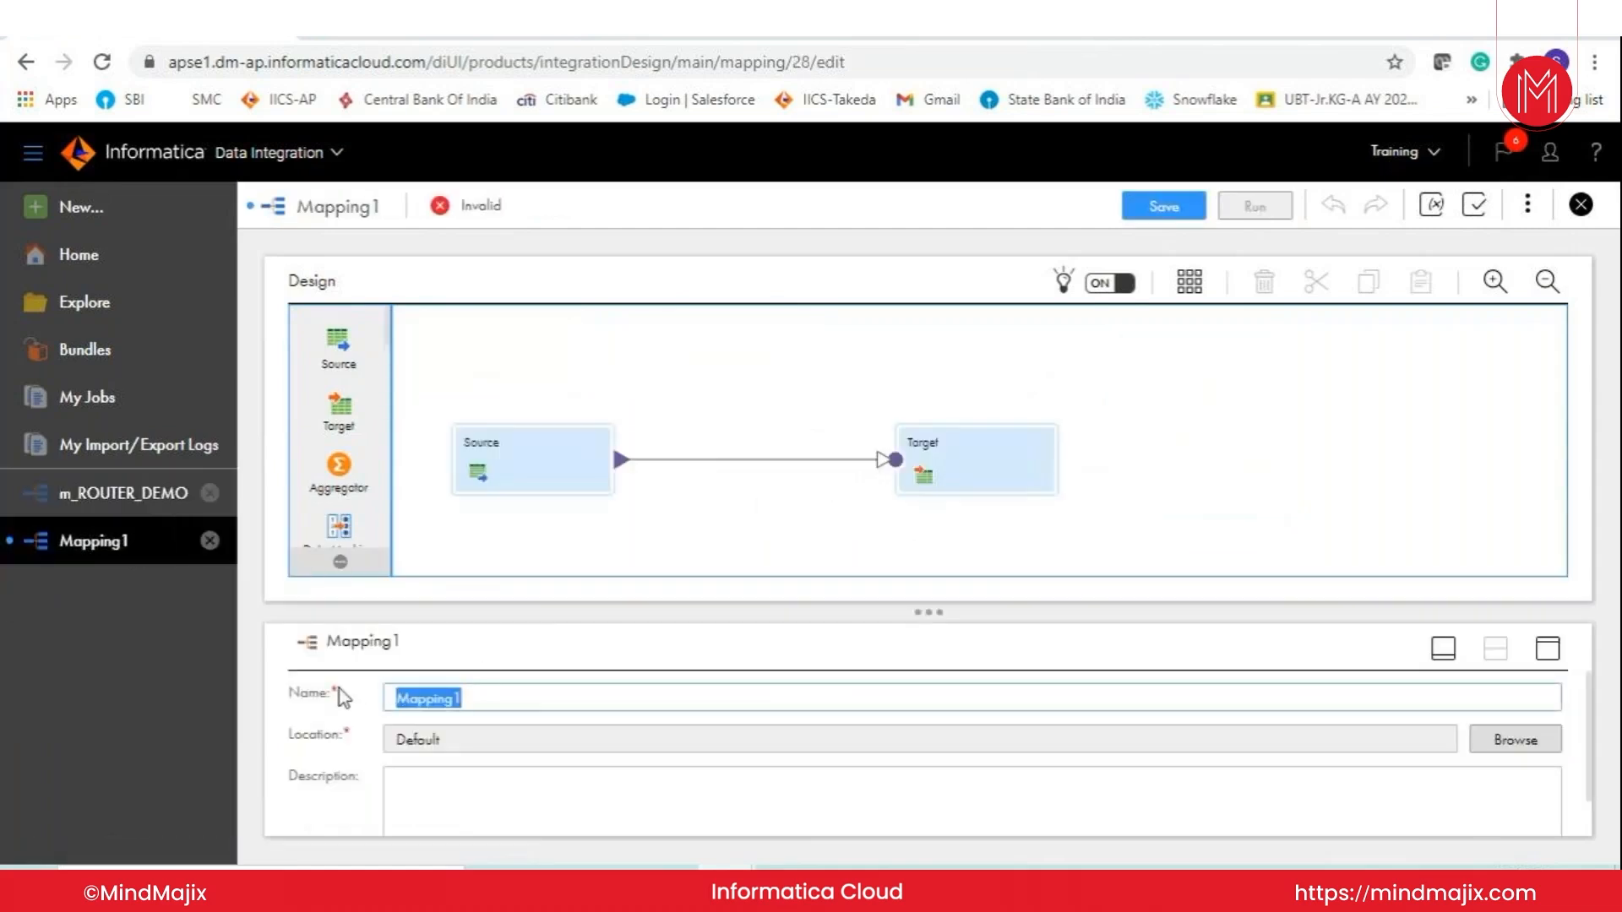
{"action": "type", "text": "m"}
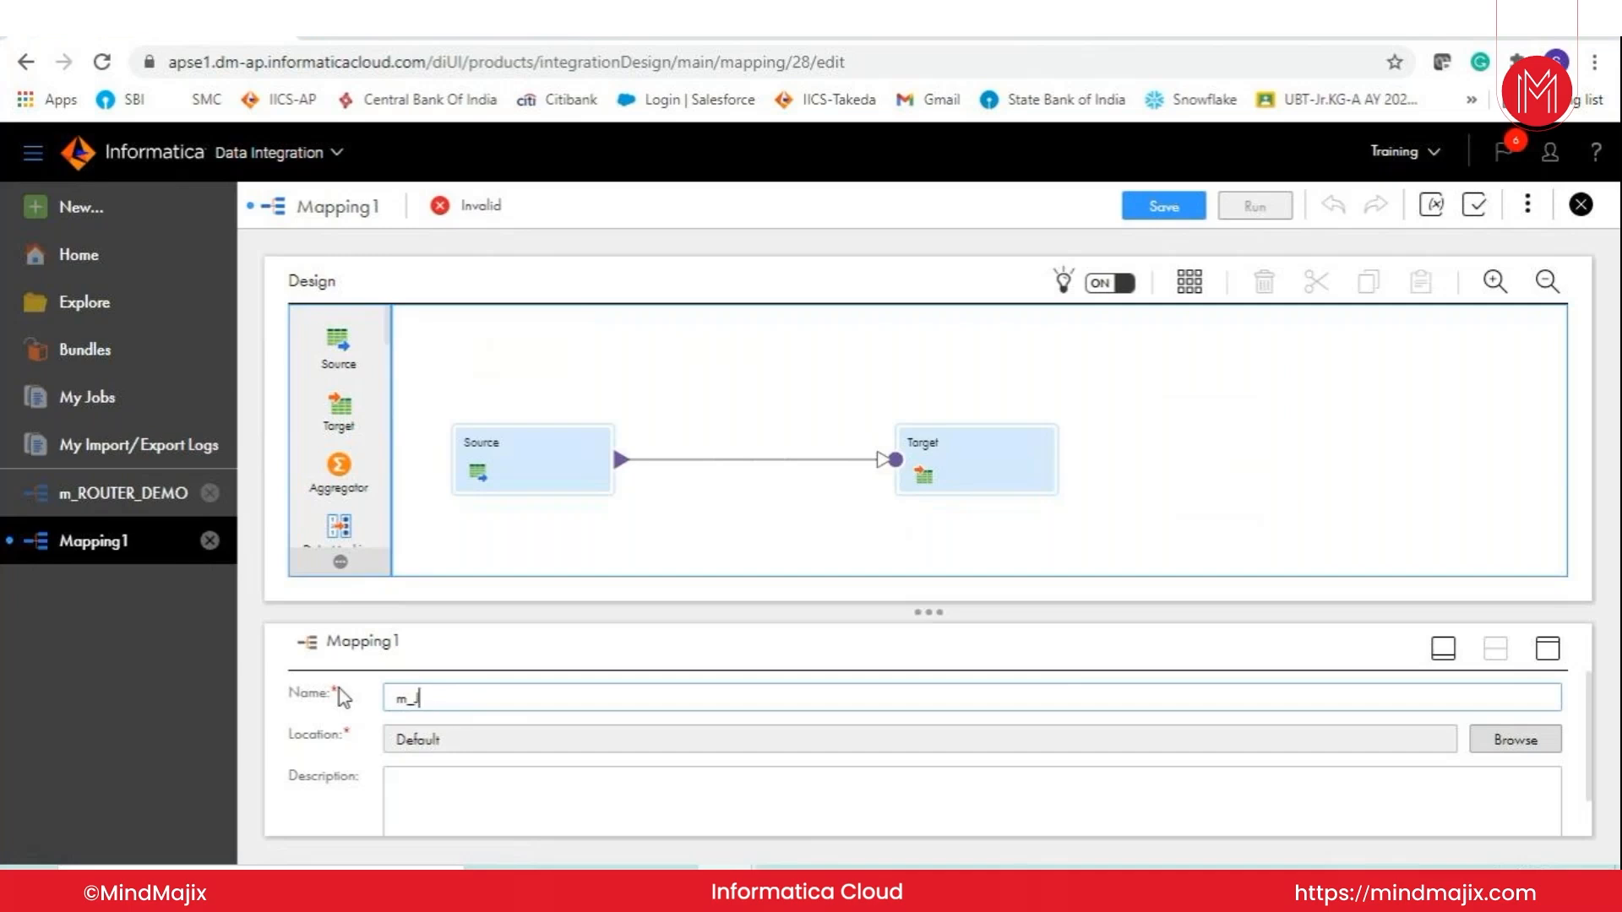
{"action": "type", "text": "_JOINER_DEMO"}
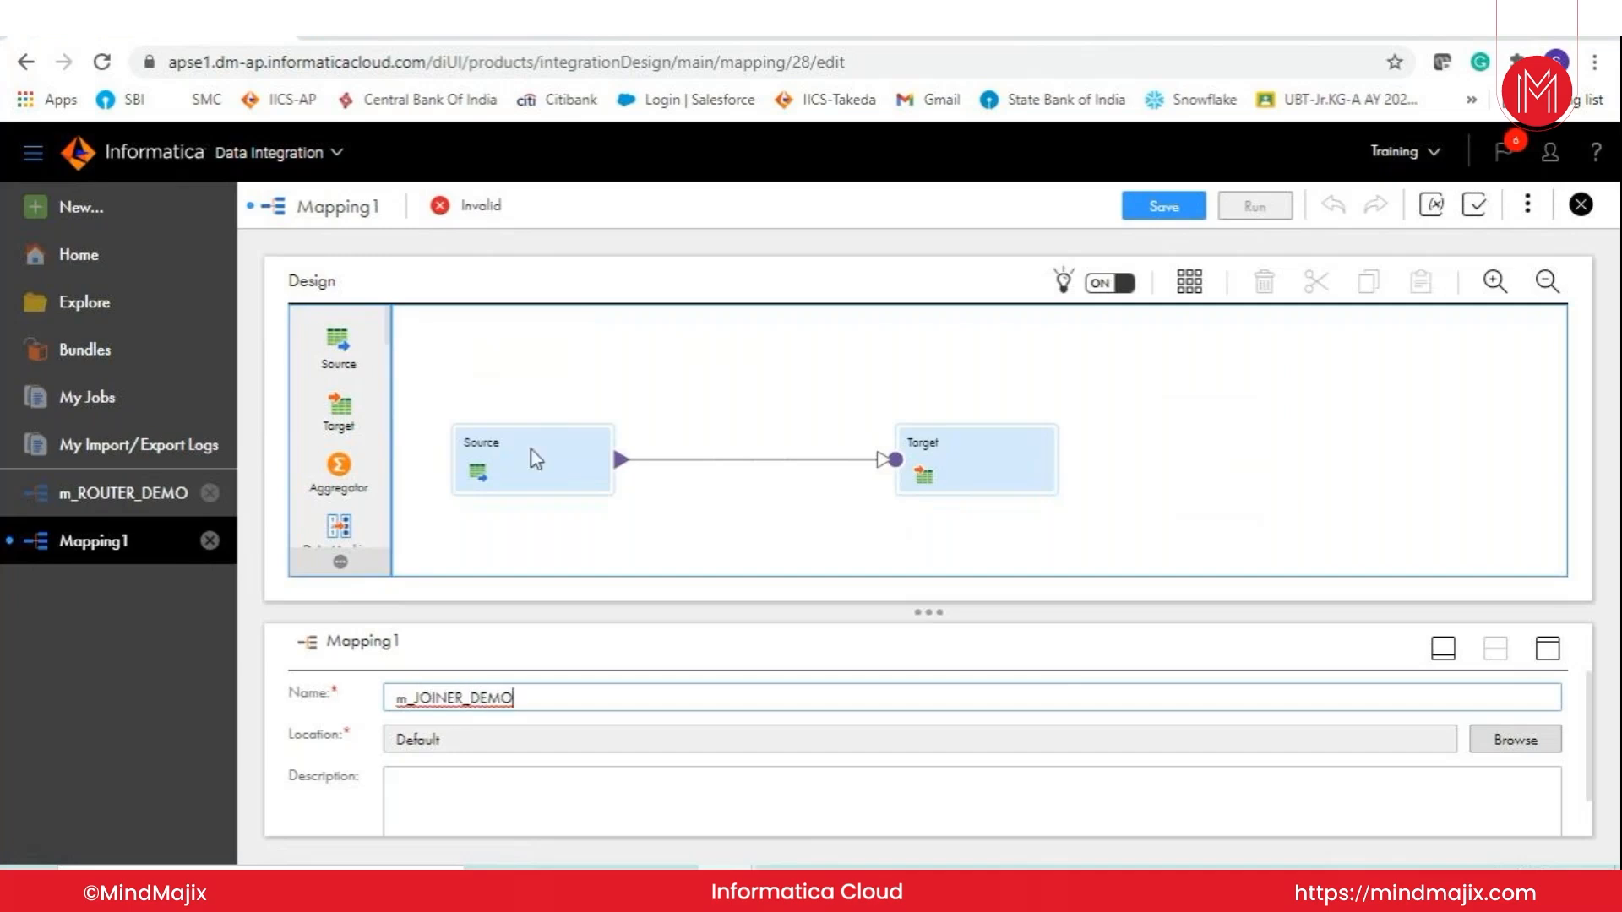
- Move the Source transformation higher on the canvas and rename it as SRC_CUSTOMERS
{"action": "left_click_drag", "start_coordinate": [534, 456], "coordinate": [541, 349]}
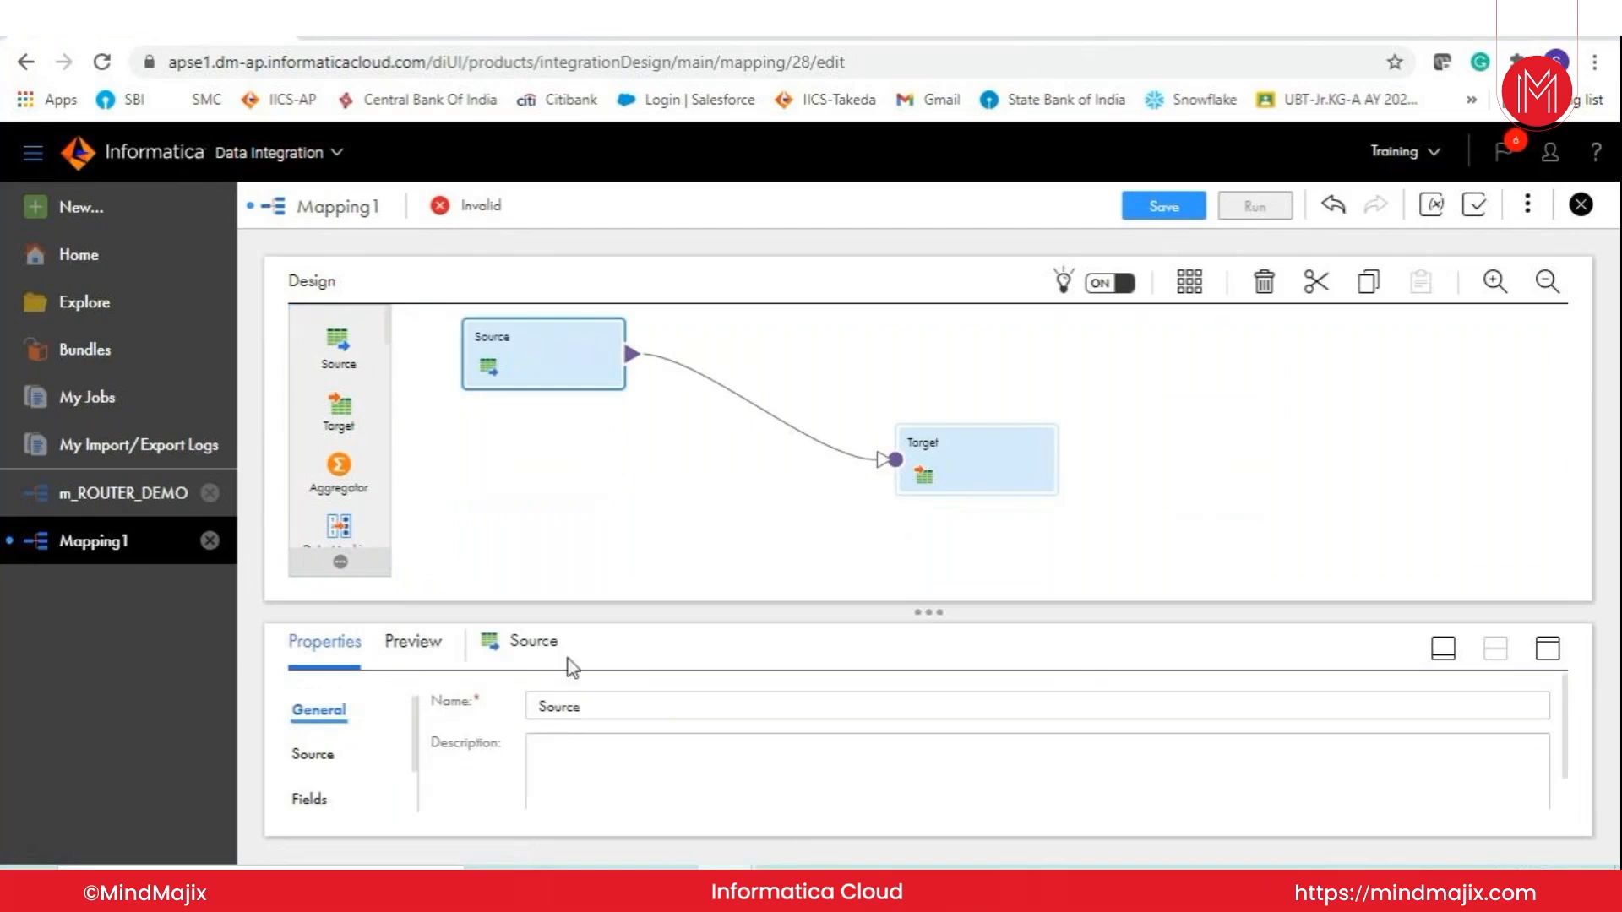
{"action": "left_click_drag", "start_coordinate": [612, 714], "coordinate": [460, 712]}
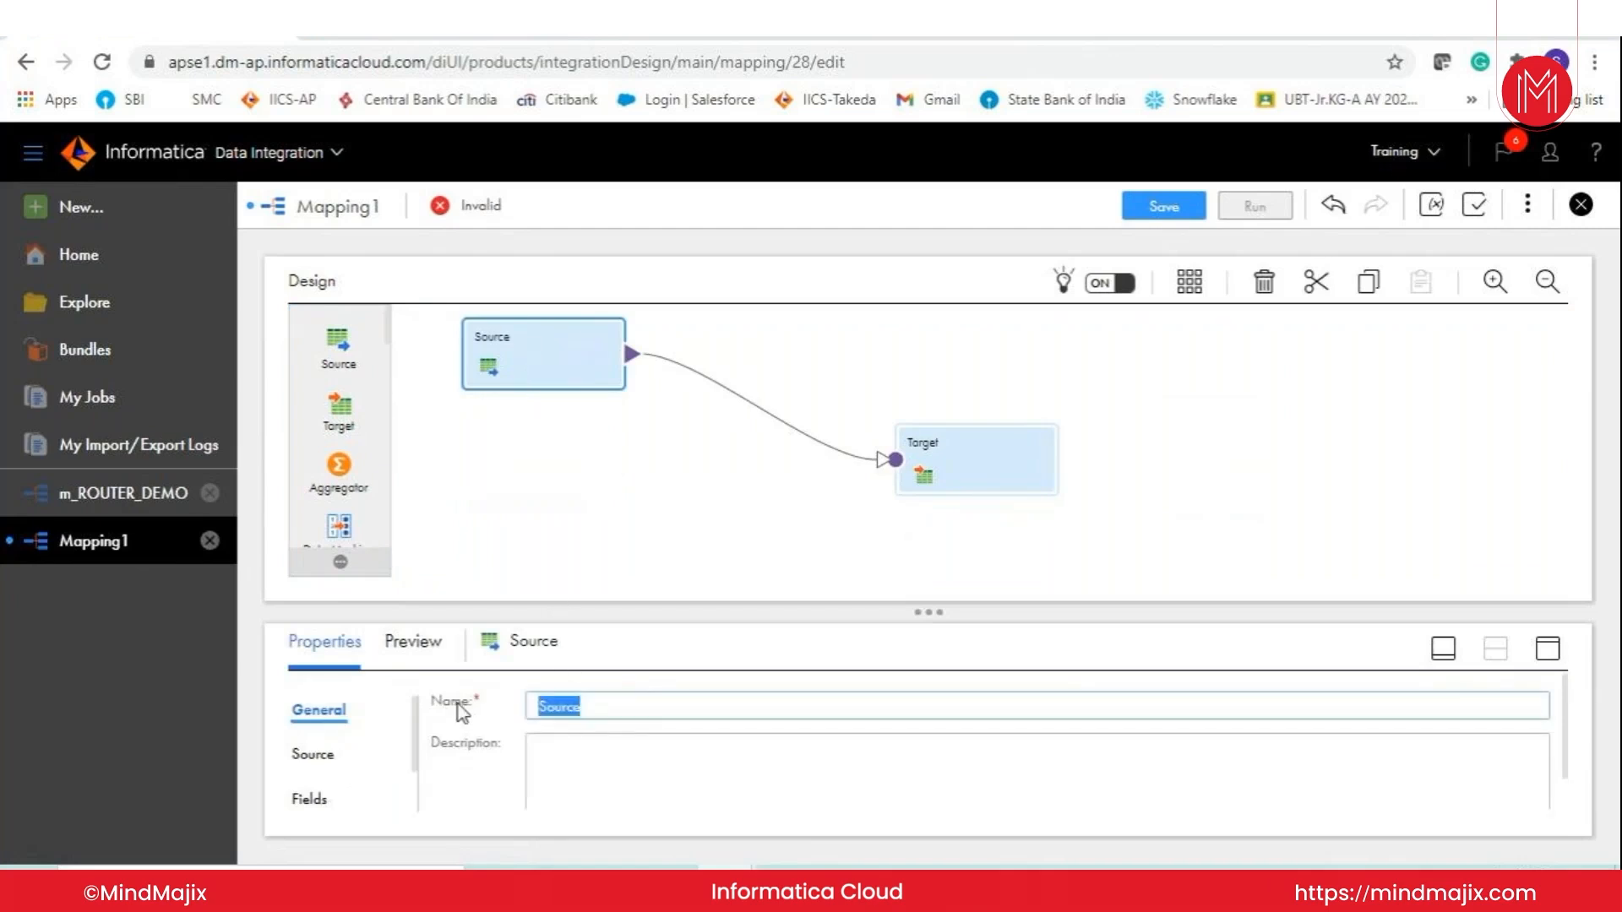
{"action": "type", "text": "SRC_CUSTOMERS"}
{"action": "key", "text": "Return"}
{"action": "left_click", "coordinate": [543, 518]}
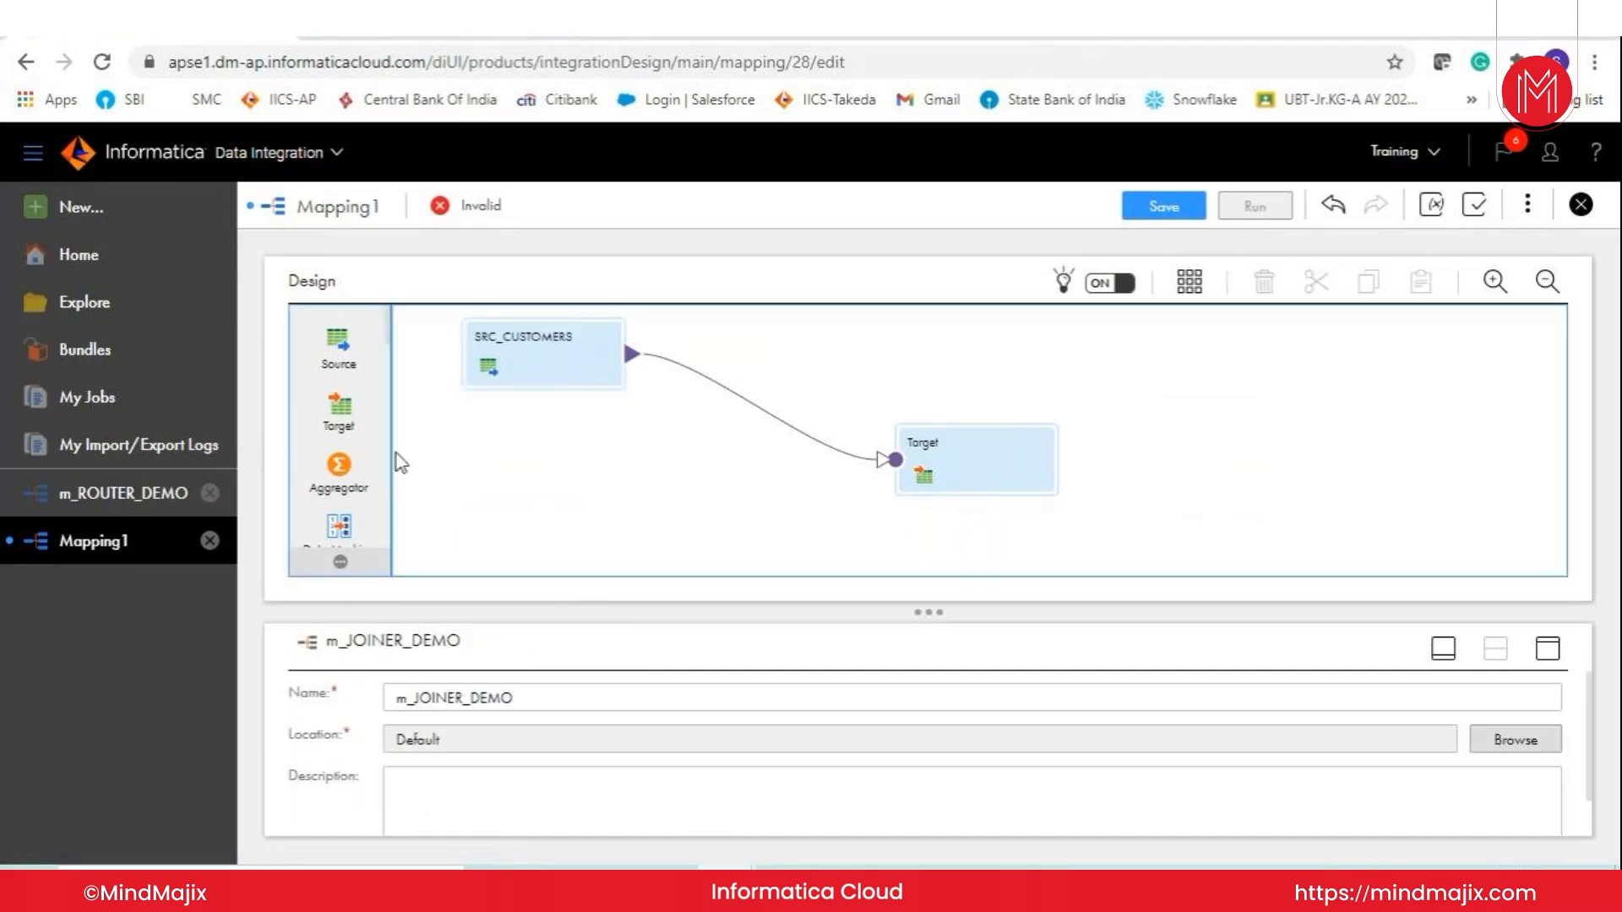
- Add a second Source transformation below SRC_CUSTOMERS and name it SRC_ORDERS
{"action": "left_click_drag", "start_coordinate": [338, 347], "coordinate": [507, 461]}
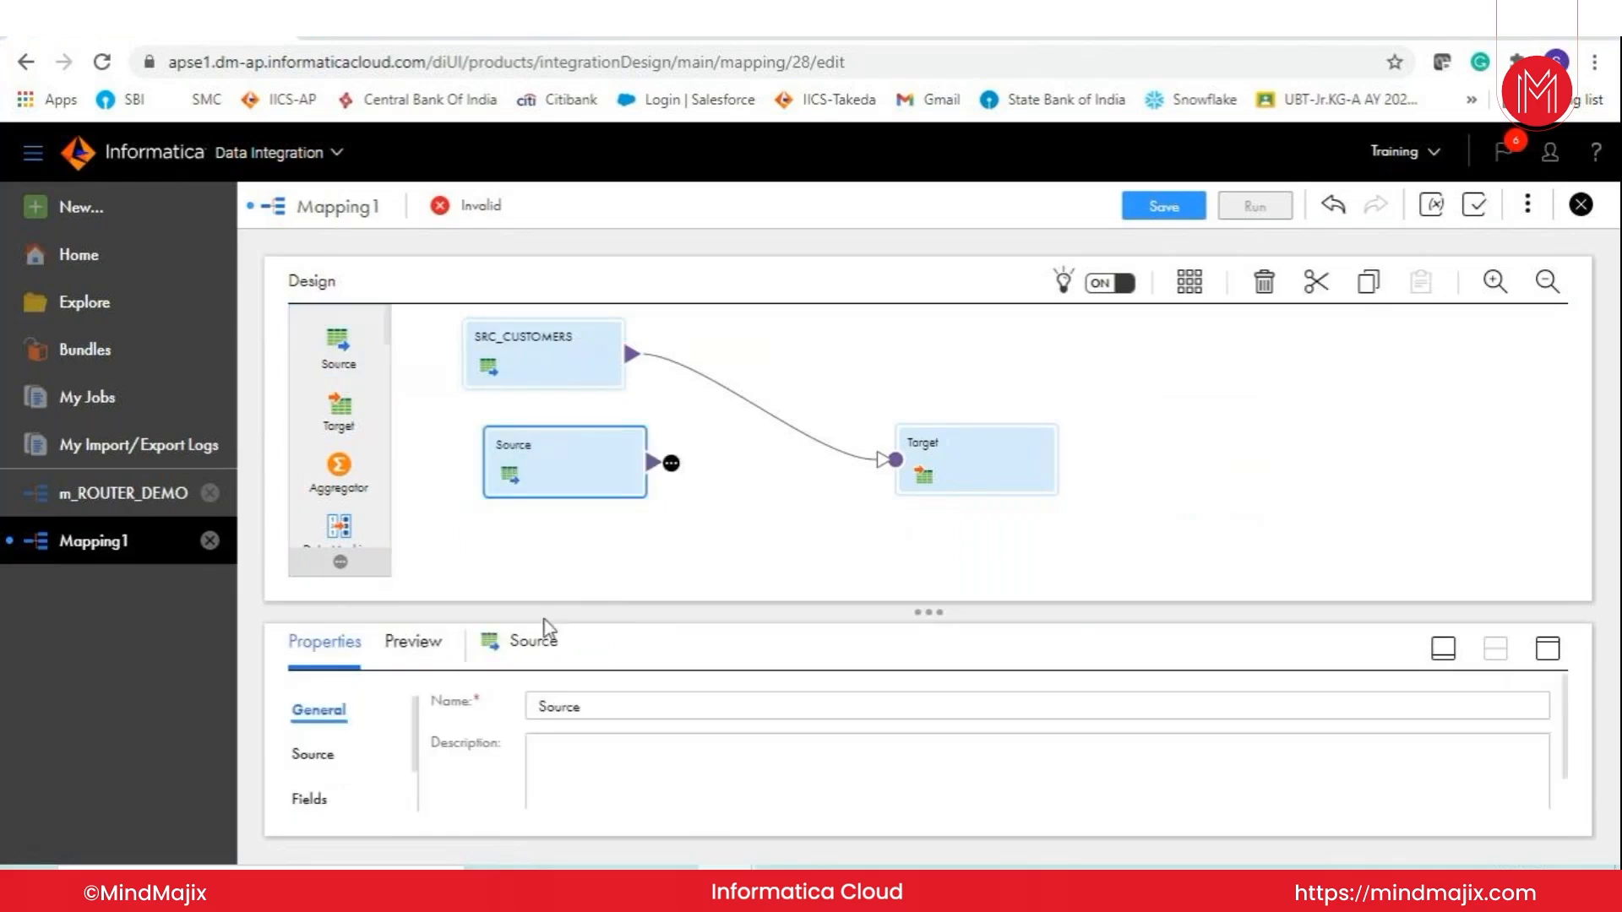
{"action": "double_click", "coordinate": [601, 706]}
{"action": "type", "text": "SRC"}
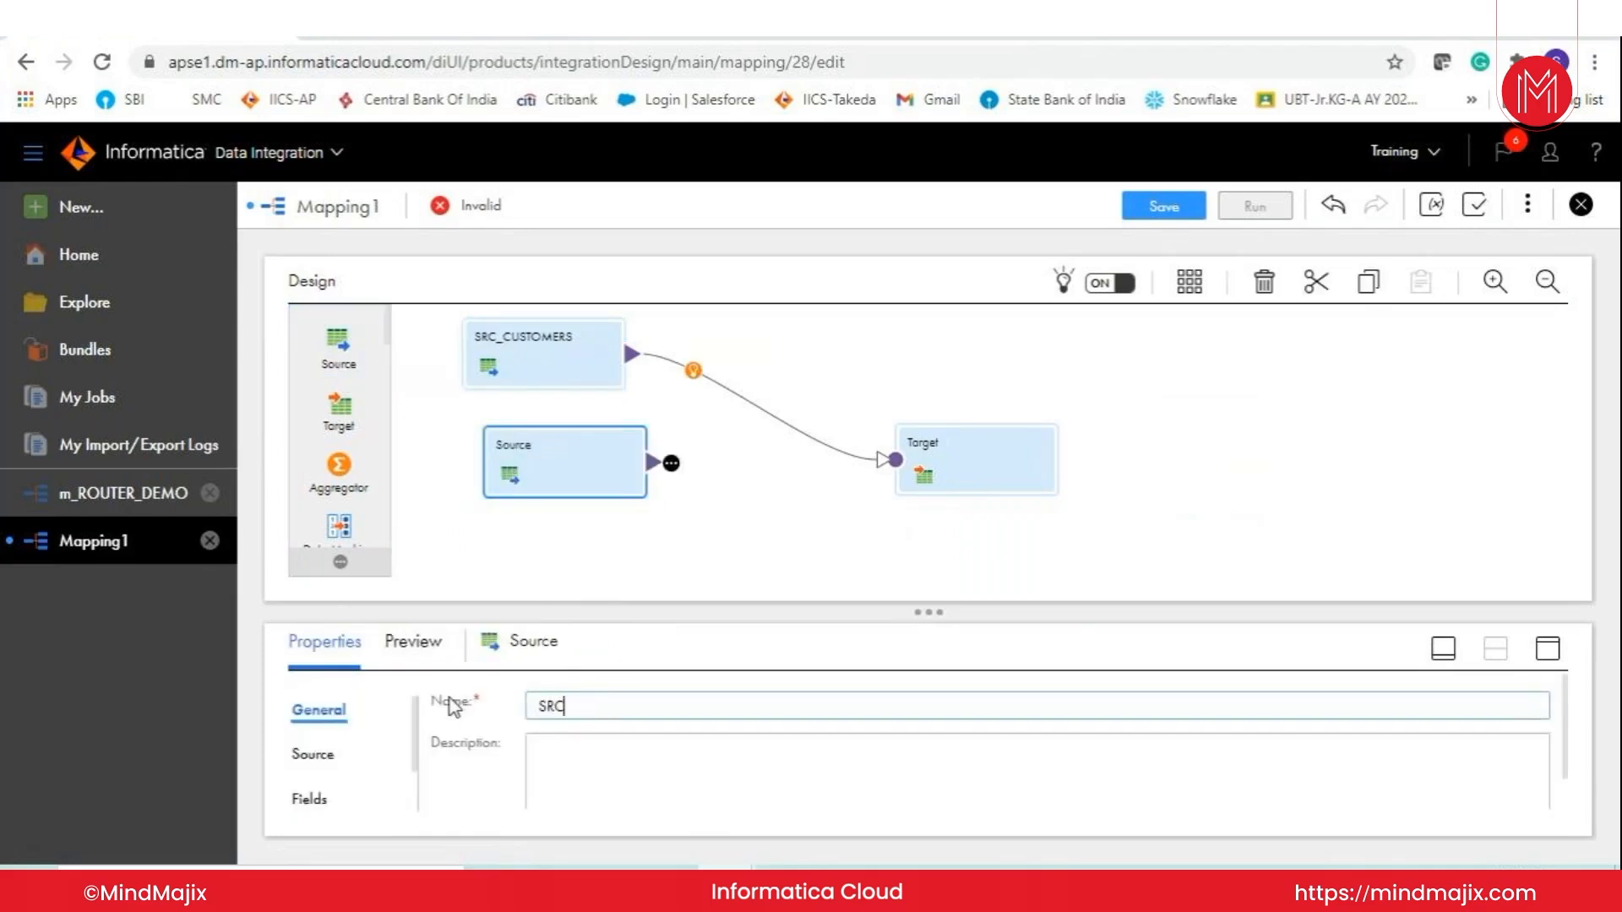
{"action": "type", "text": "_ORDERS"}
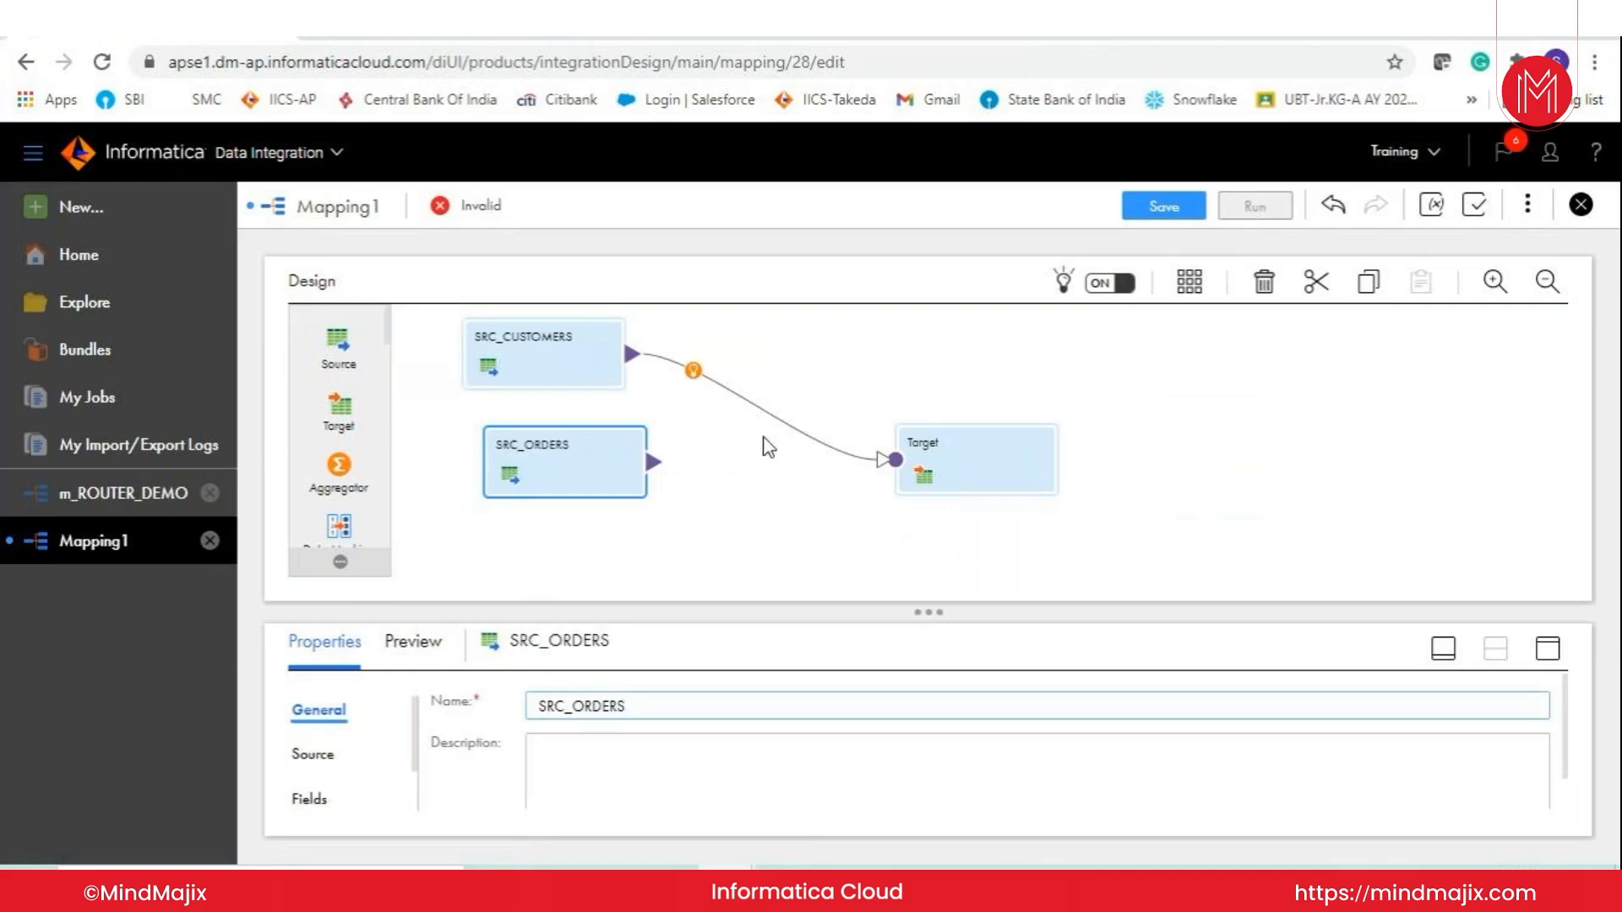
- Delete the link between SRC_CUSTOMERS and Target, and reposition Target and SRC_ORDERS to make room between them
{"action": "left_click", "coordinate": [781, 410]}
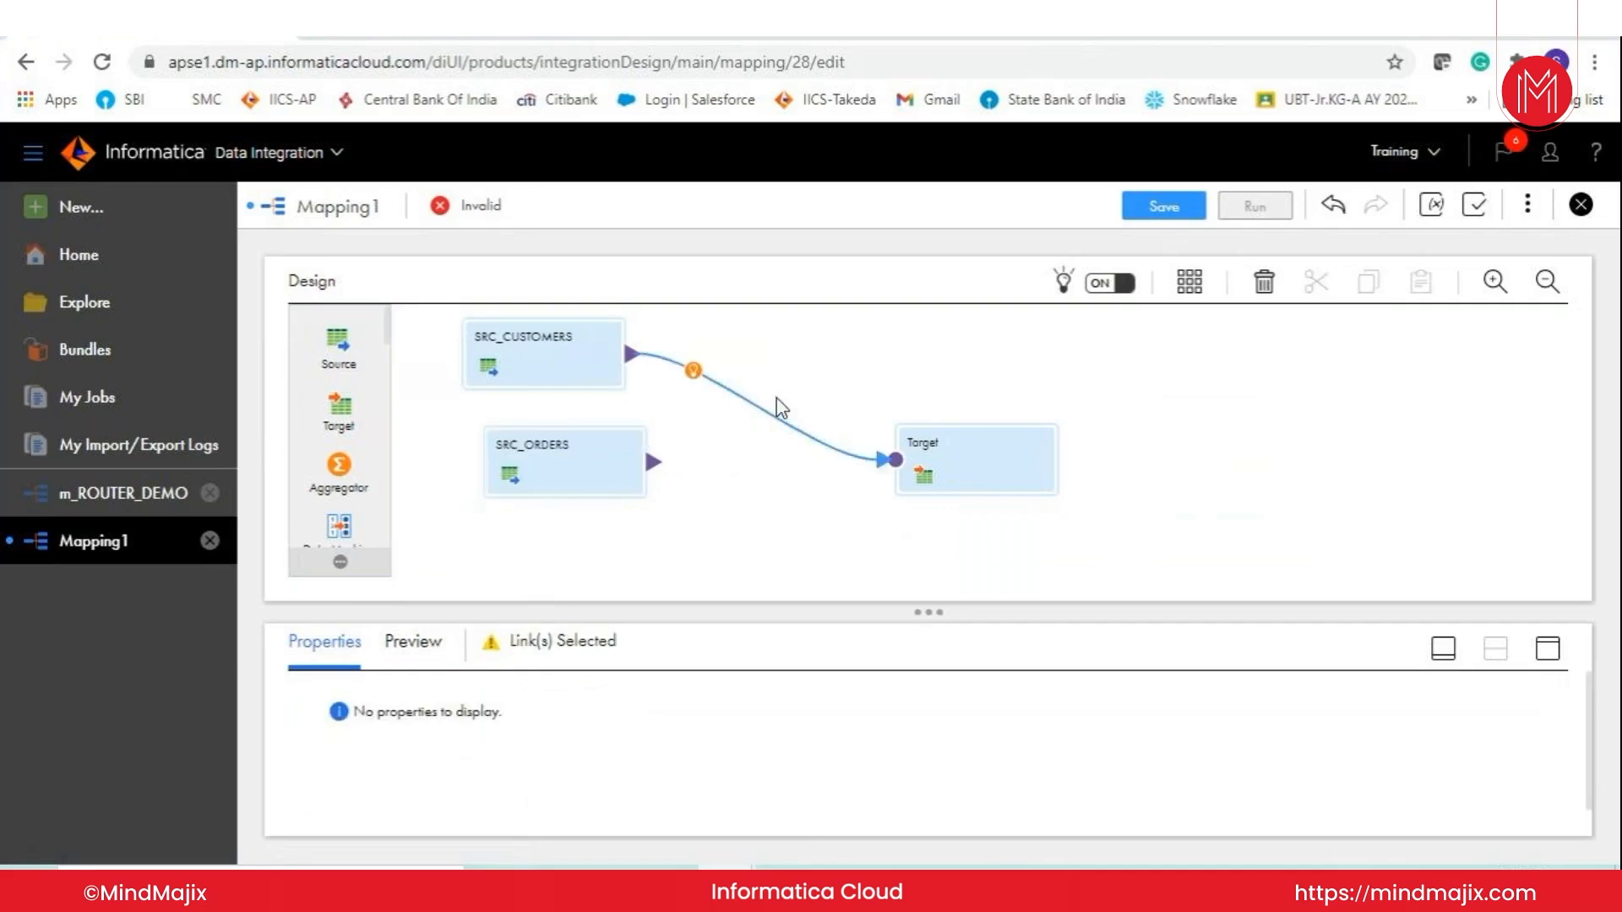
{"action": "key", "text": "Delete"}
{"action": "left_click", "coordinate": [1006, 434]}
{"action": "left_click_drag", "start_coordinate": [1006, 434], "coordinate": [1135, 405]}
{"action": "left_click_drag", "start_coordinate": [520, 441], "coordinate": [482, 447]}
- Set the SRC_CUSTOMERS source connection to ORACLE_CONNECTION (Oracle)
{"action": "left_click", "coordinate": [507, 367]}
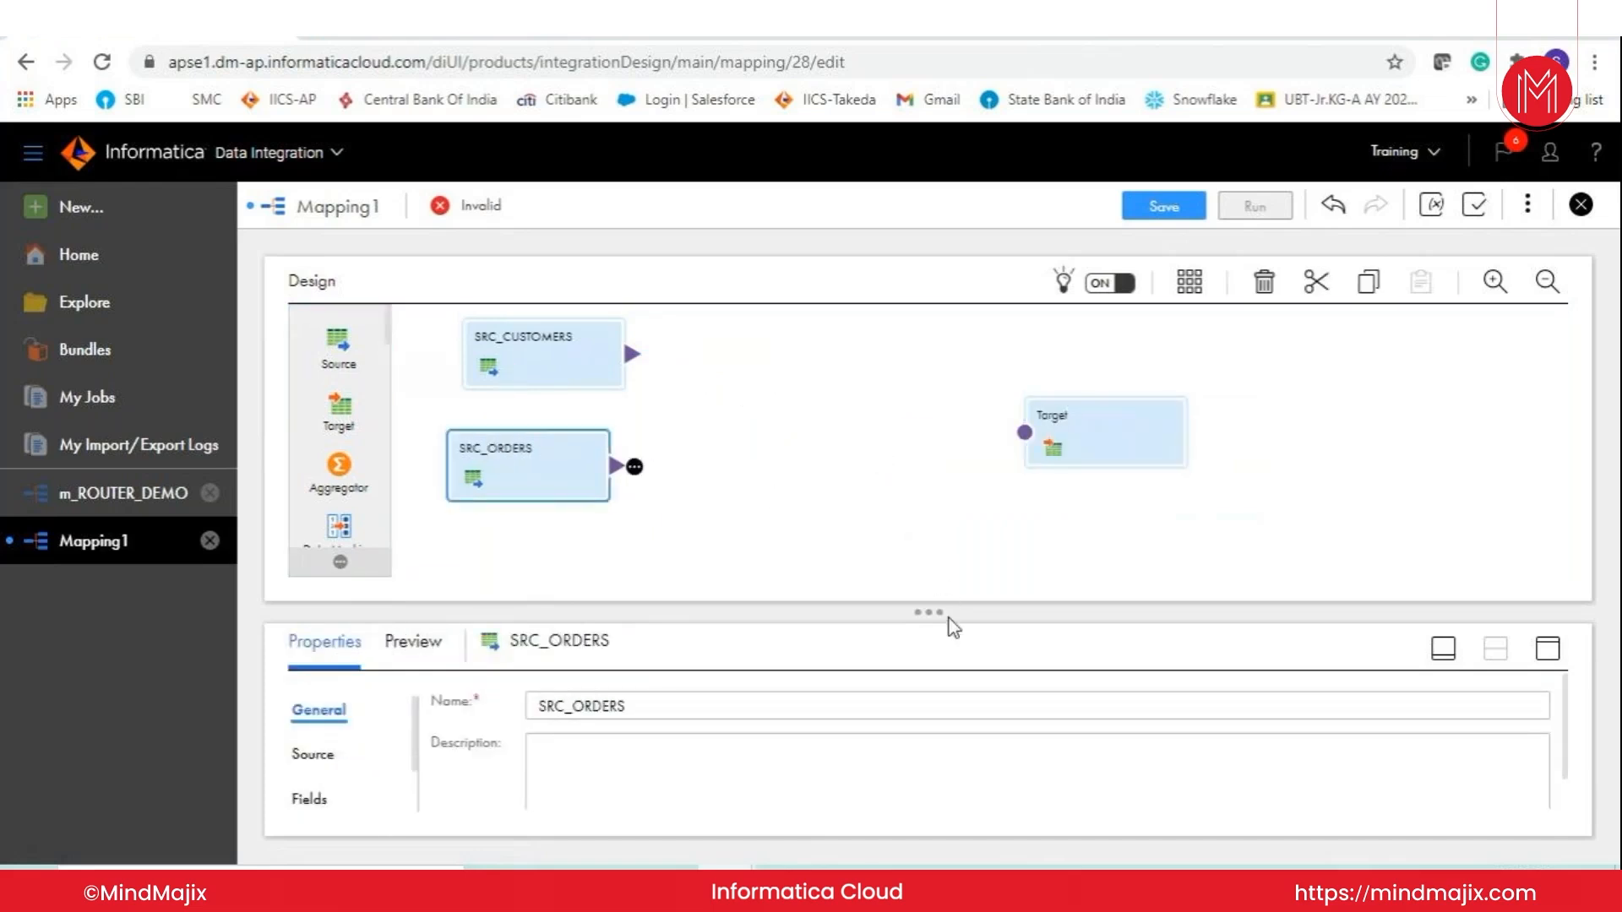
{"action": "left_click_drag", "start_coordinate": [934, 616], "coordinate": [928, 537]}
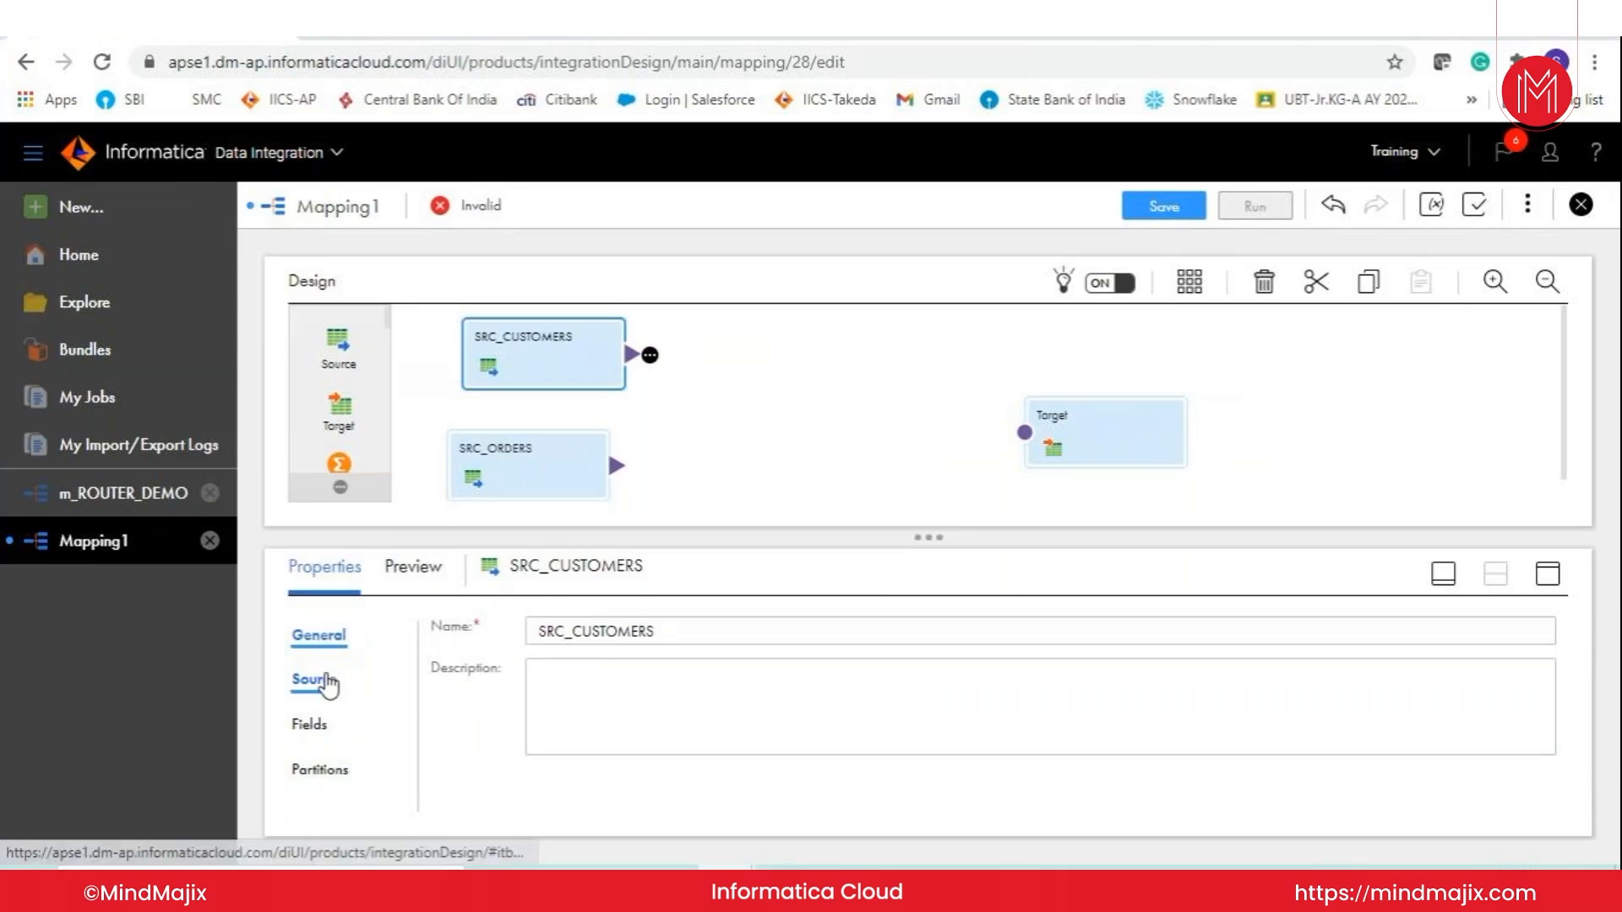
{"action": "left_click", "coordinate": [330, 679]}
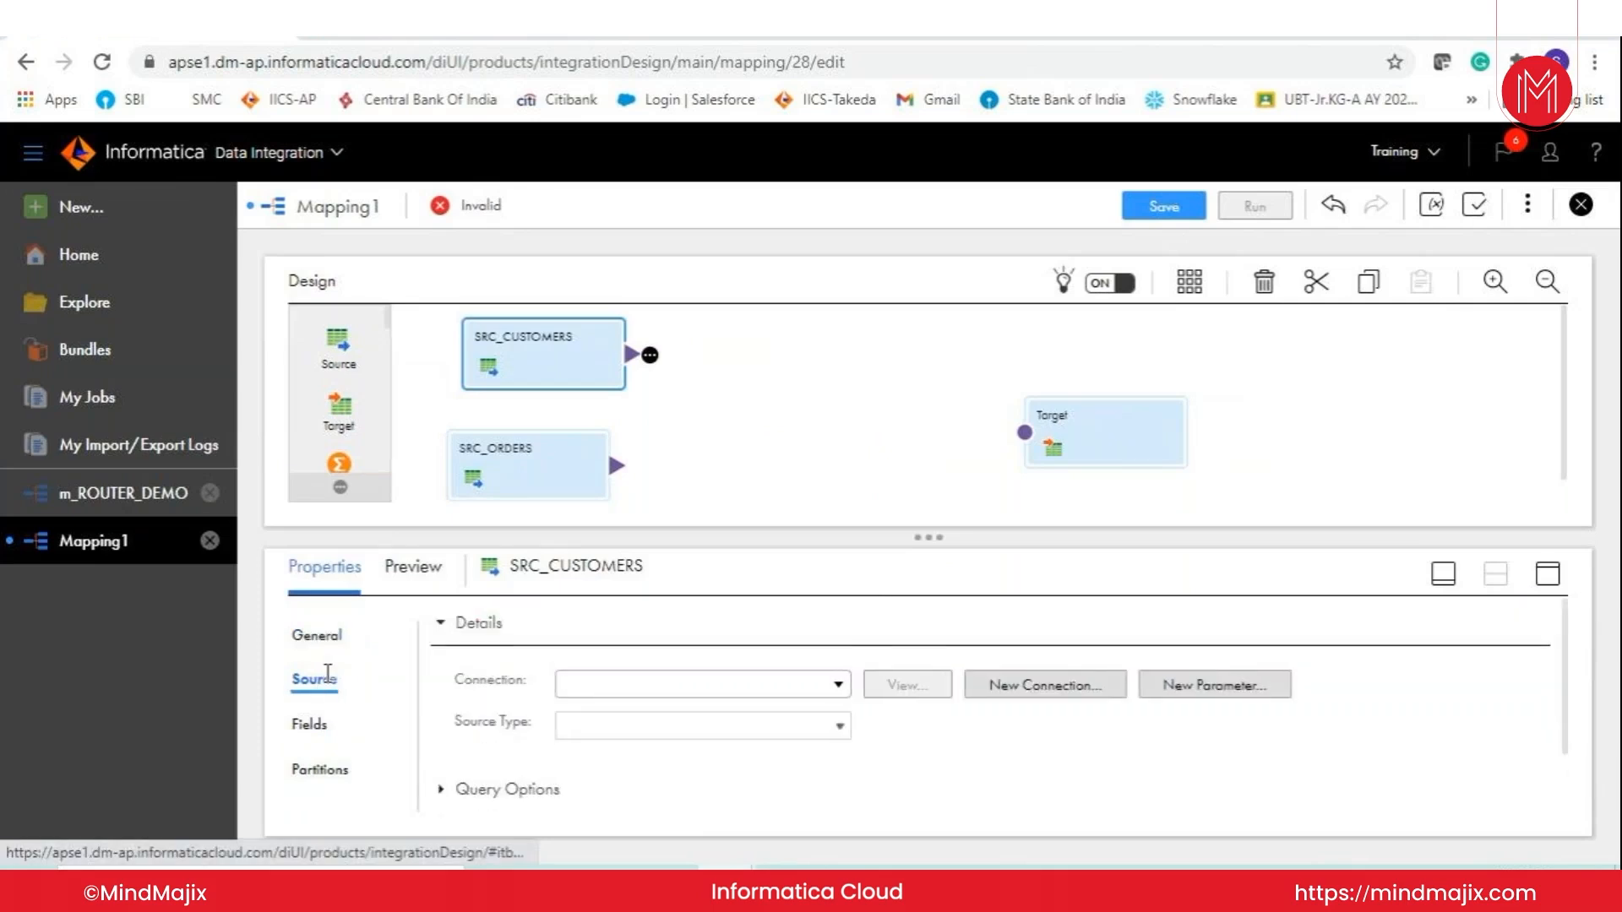
{"action": "left_click", "coordinate": [732, 687]}
{"action": "left_click", "coordinate": [647, 822]}
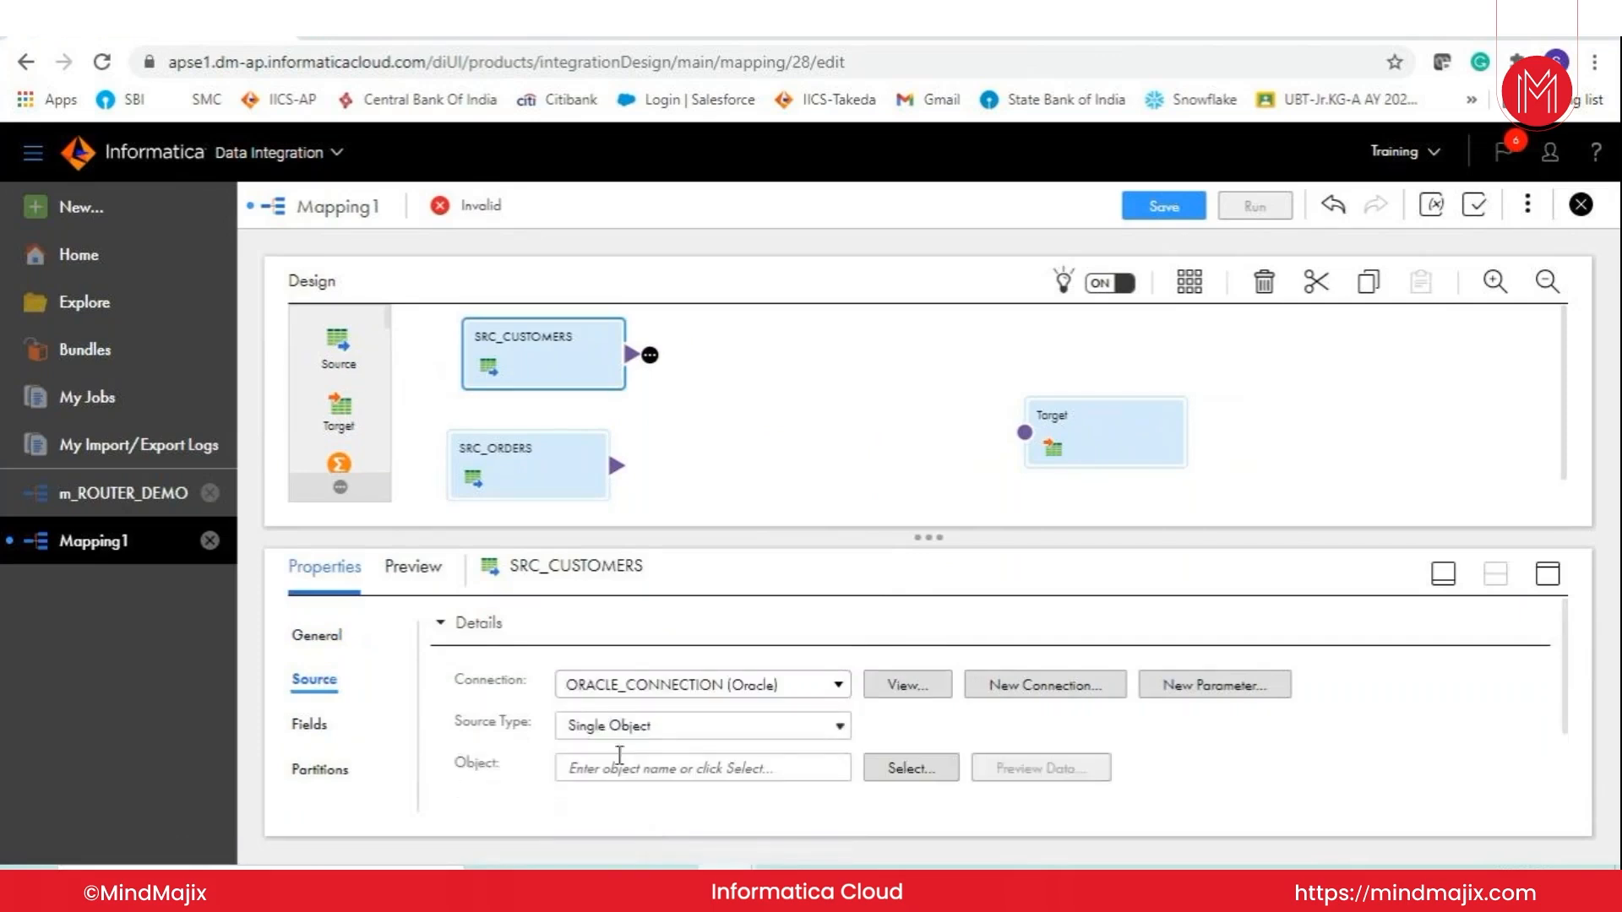
- Search the connection's objects for CUSTOMERS and assign the CUSTOMERS table as the SRC_CUSTOMERS source object
{"action": "left_click", "coordinate": [911, 768]}
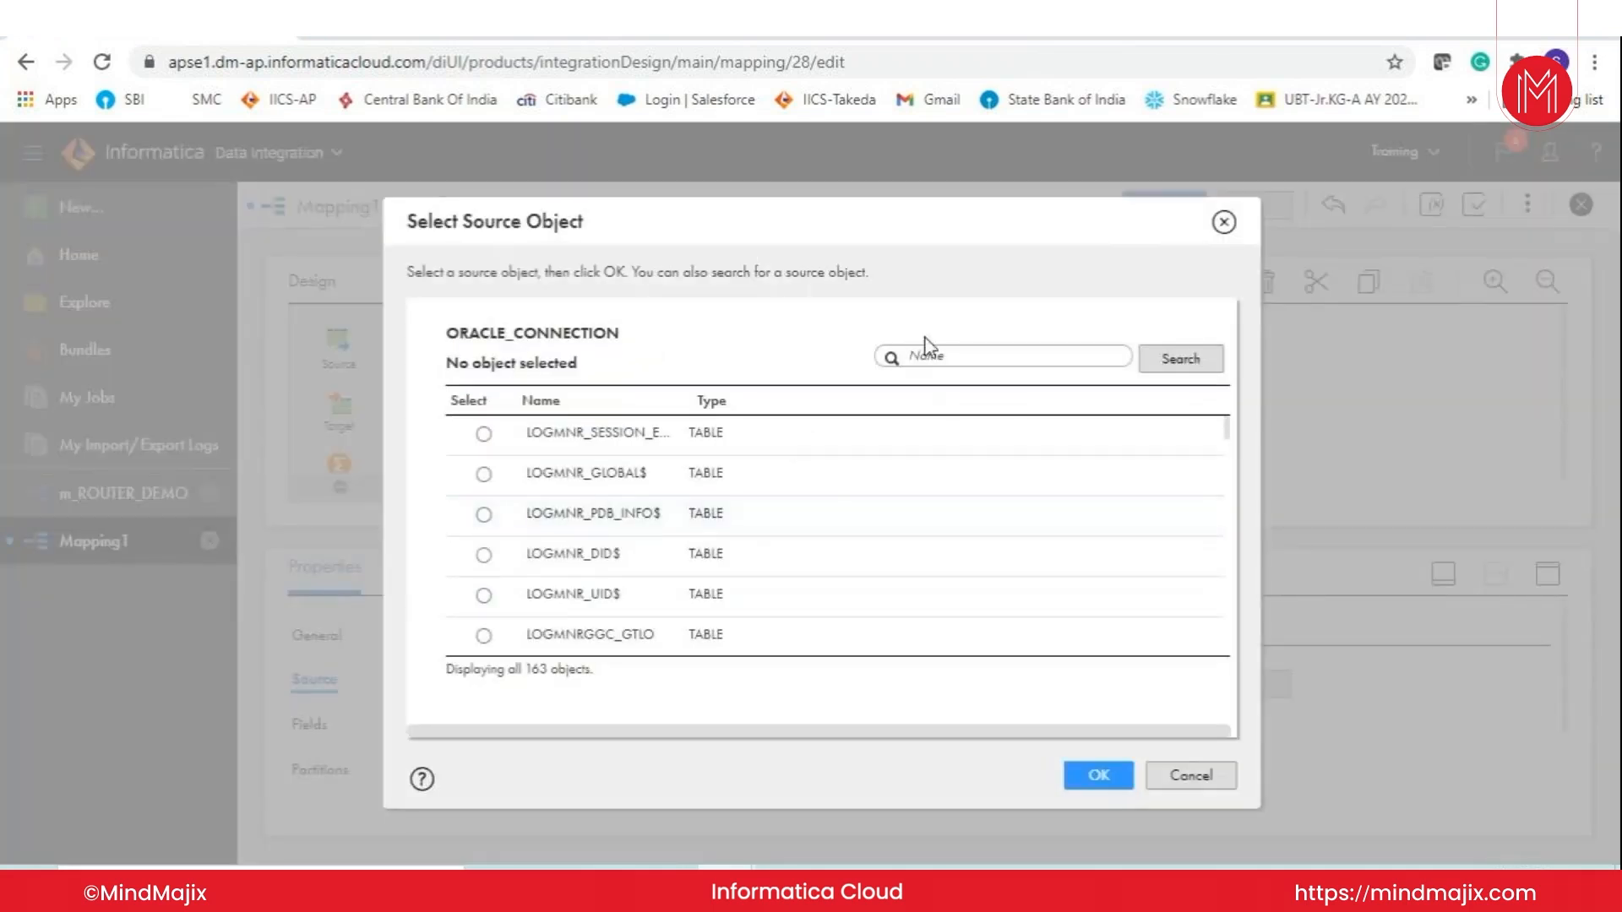
{"action": "left_click", "coordinate": [926, 342]}
{"action": "type", "text": "CUSTOMERS"}
{"action": "key", "text": "Return"}
{"action": "left_click", "coordinate": [753, 434]}
{"action": "left_click", "coordinate": [1089, 776]}
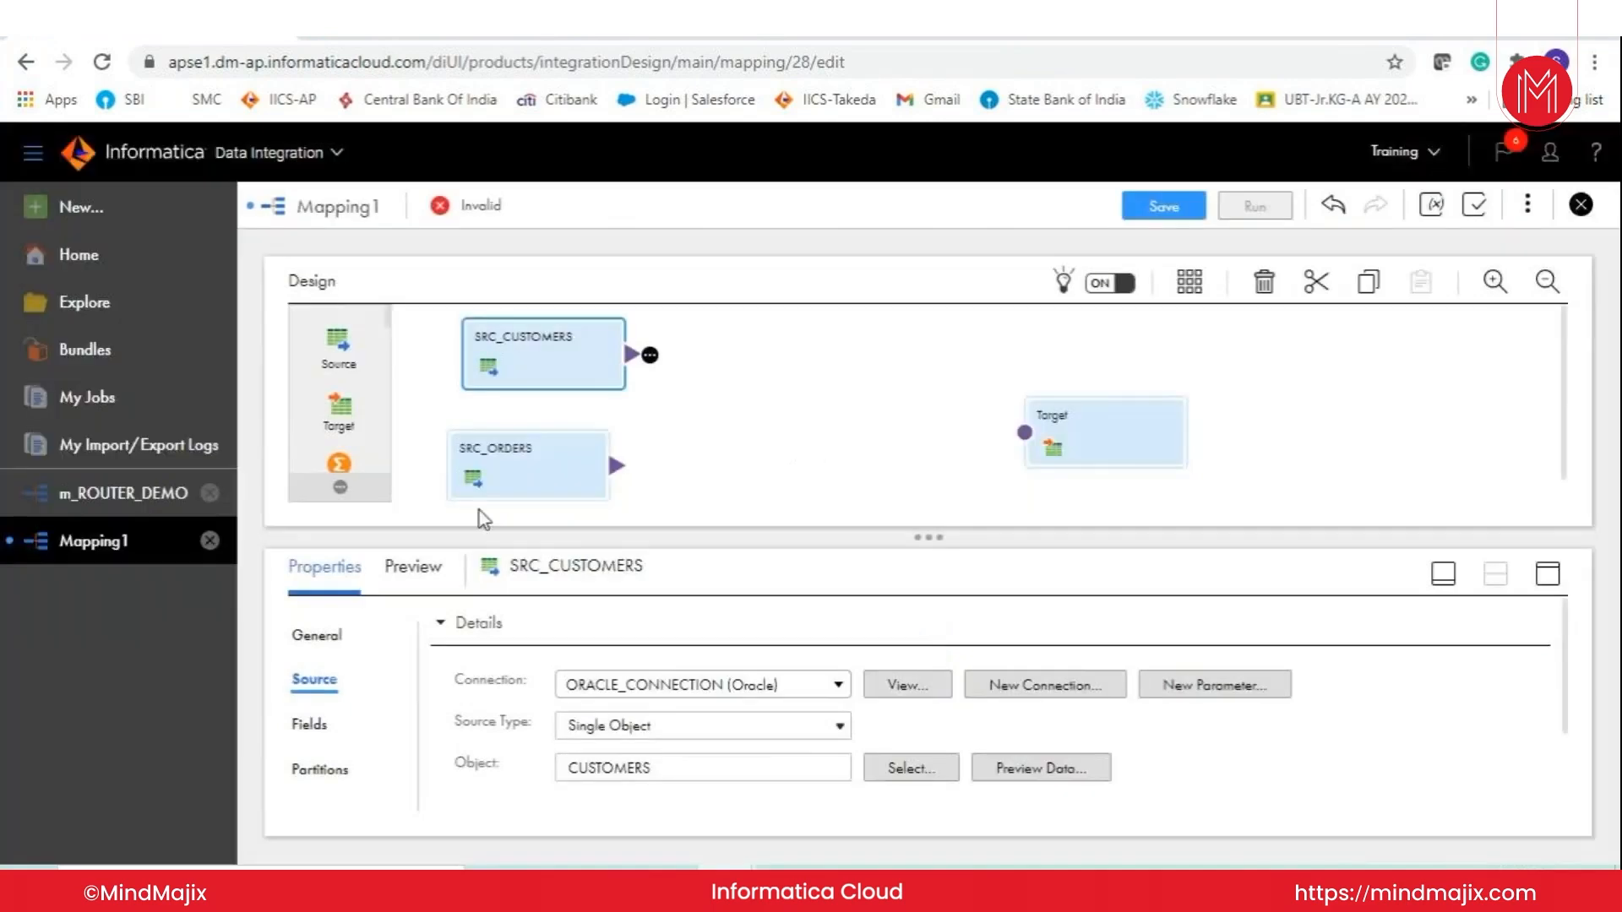
- Set the SRC_ORDERS source connection to ORACLE_CONNECTION (Oracle)
{"action": "left_click", "coordinate": [490, 473]}
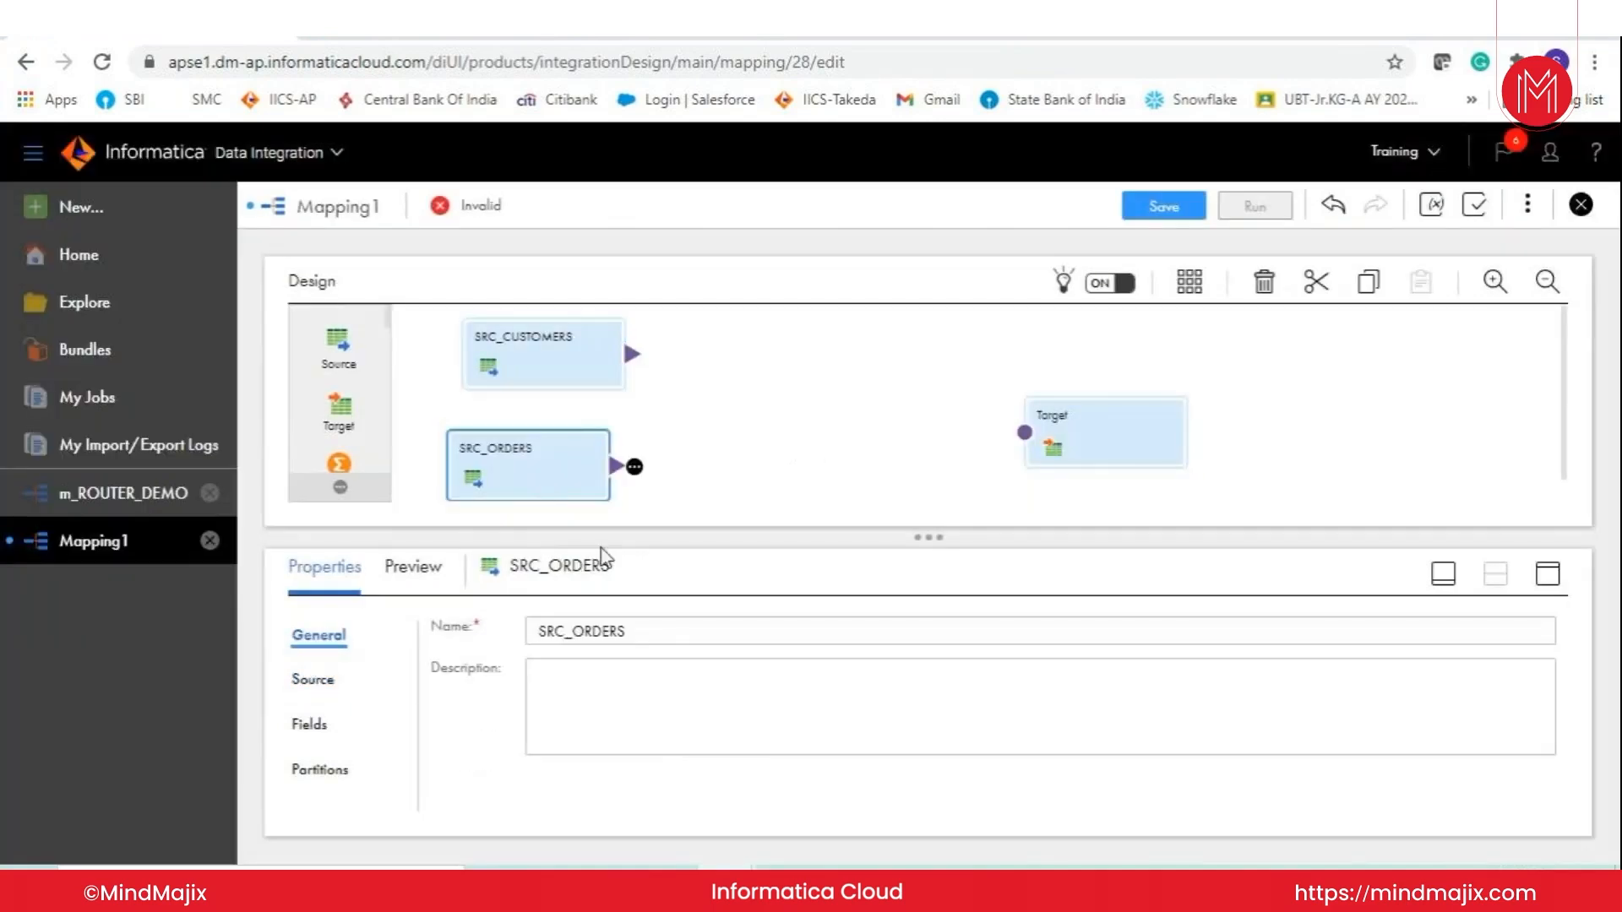
{"action": "left_click", "coordinate": [311, 686]}
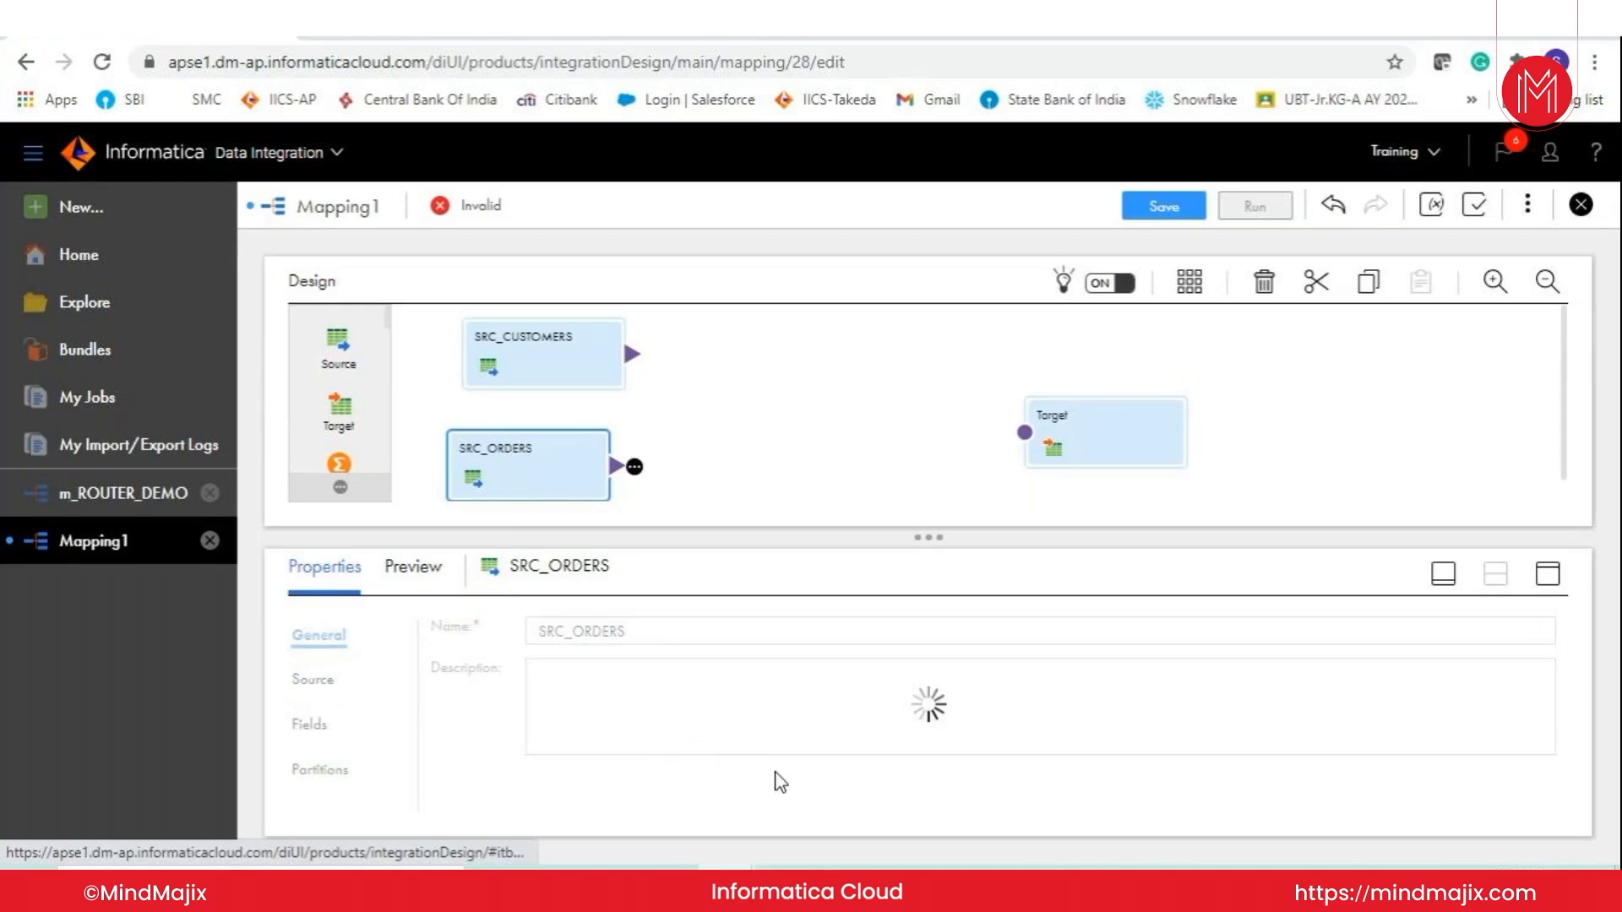
{"action": "left_click", "coordinate": [725, 680]}
{"action": "left_click", "coordinate": [654, 819]}
- Search the connection's objects for ORDERS and assign the ORDERS table as the SRC_ORDERS source object
{"action": "left_click", "coordinate": [914, 768]}
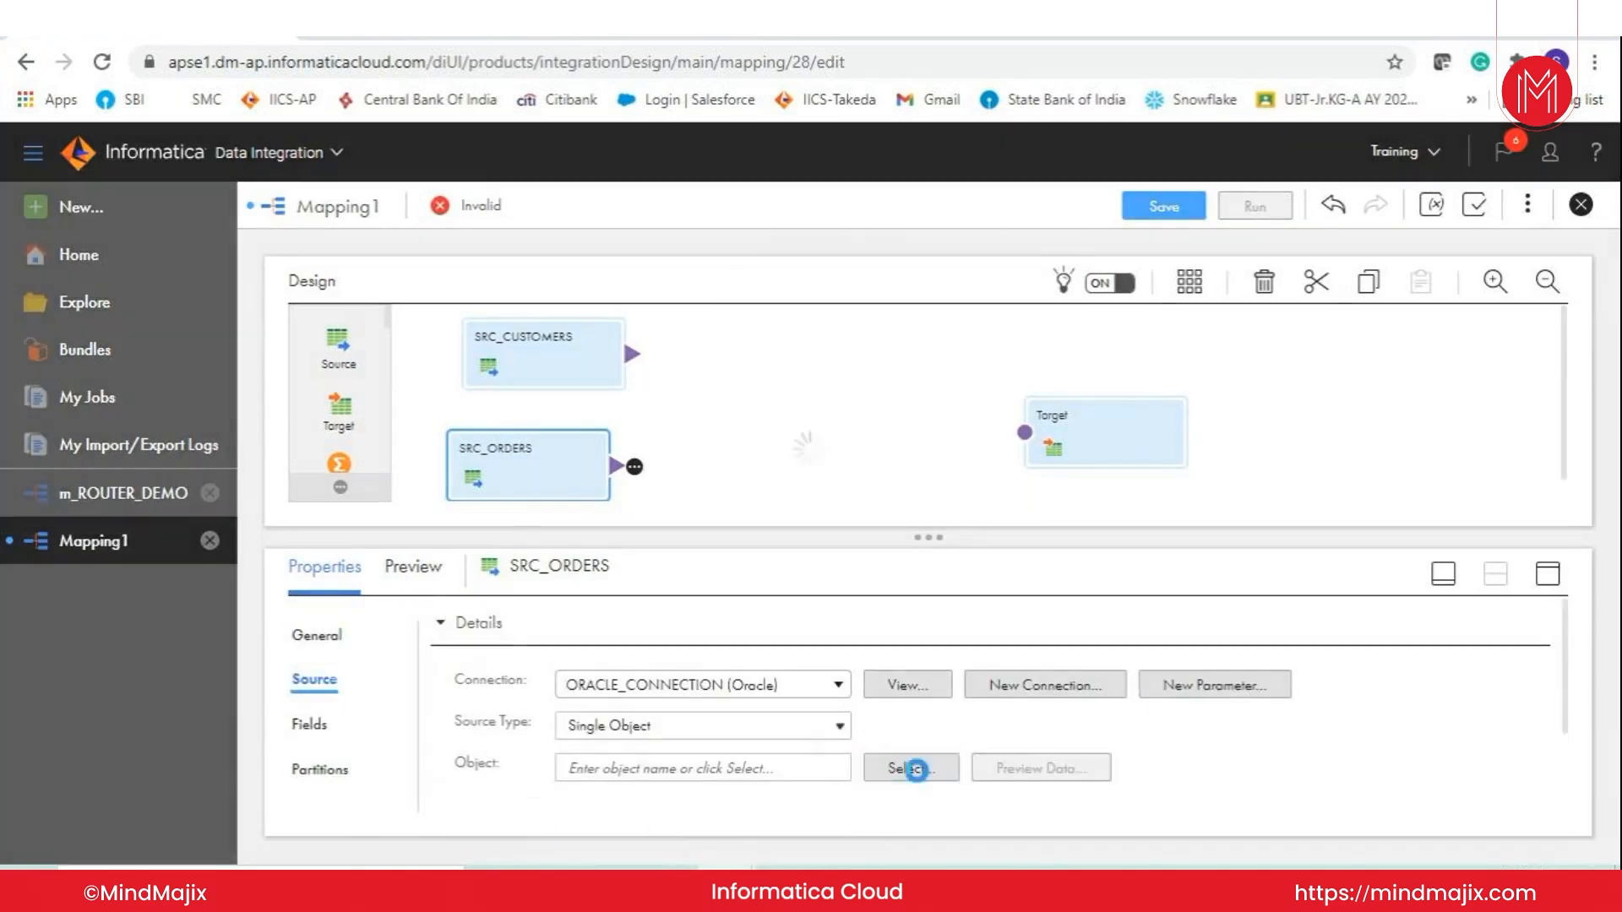
{"action": "type", "text": "ORDER"}
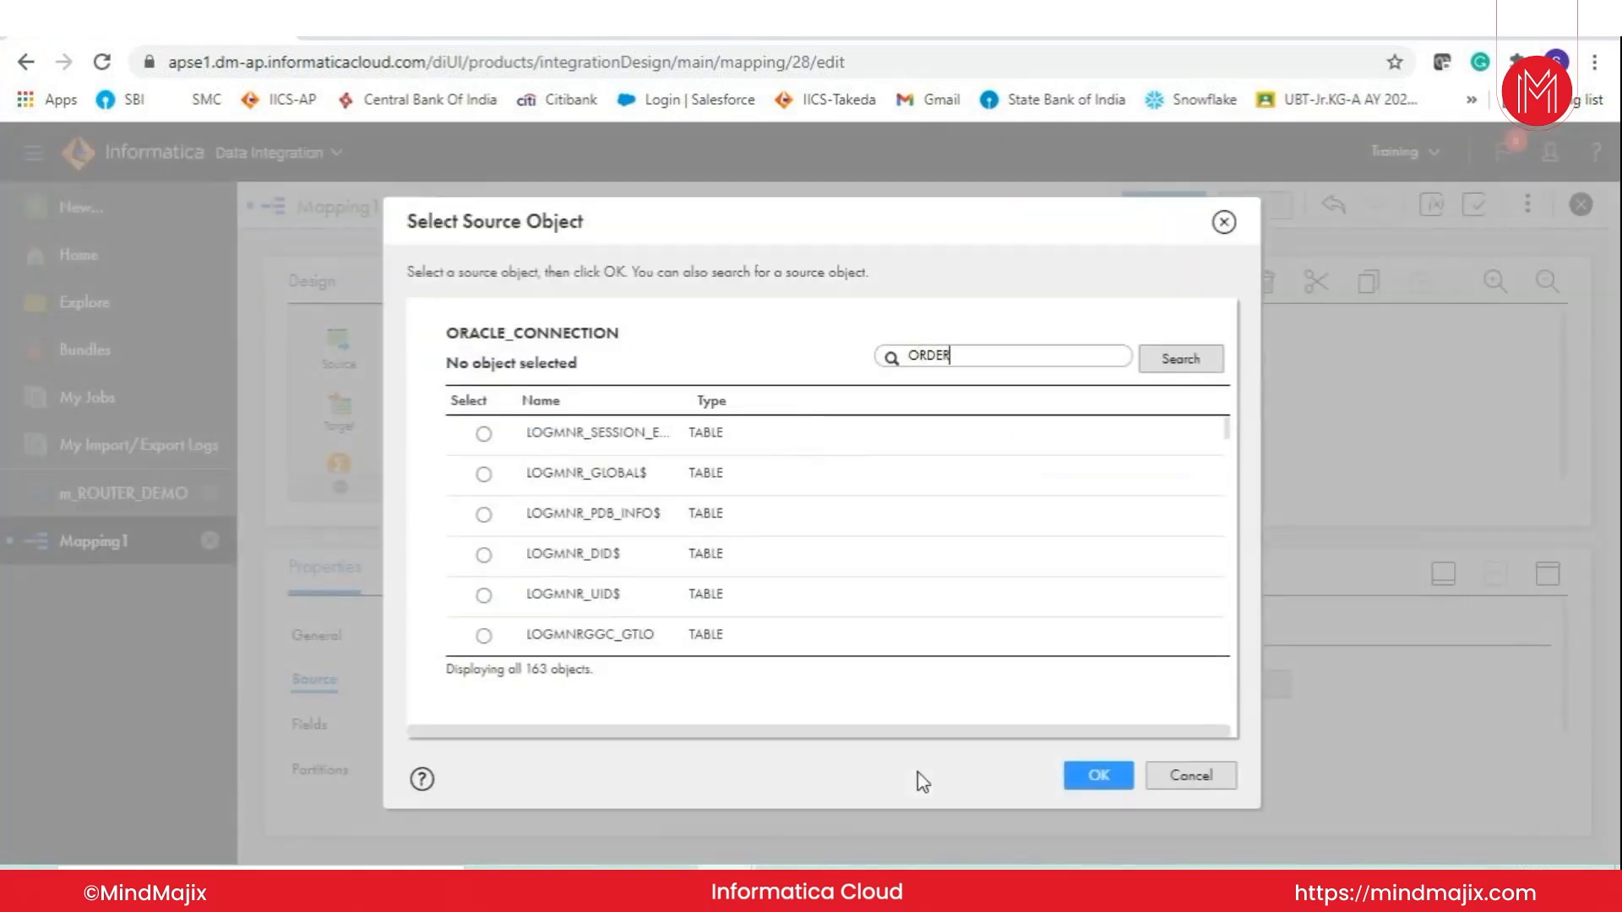
{"action": "type", "text": "S"}
{"action": "key", "text": "Return"}
{"action": "left_click", "coordinate": [567, 448]}
{"action": "left_click", "coordinate": [1098, 775]}
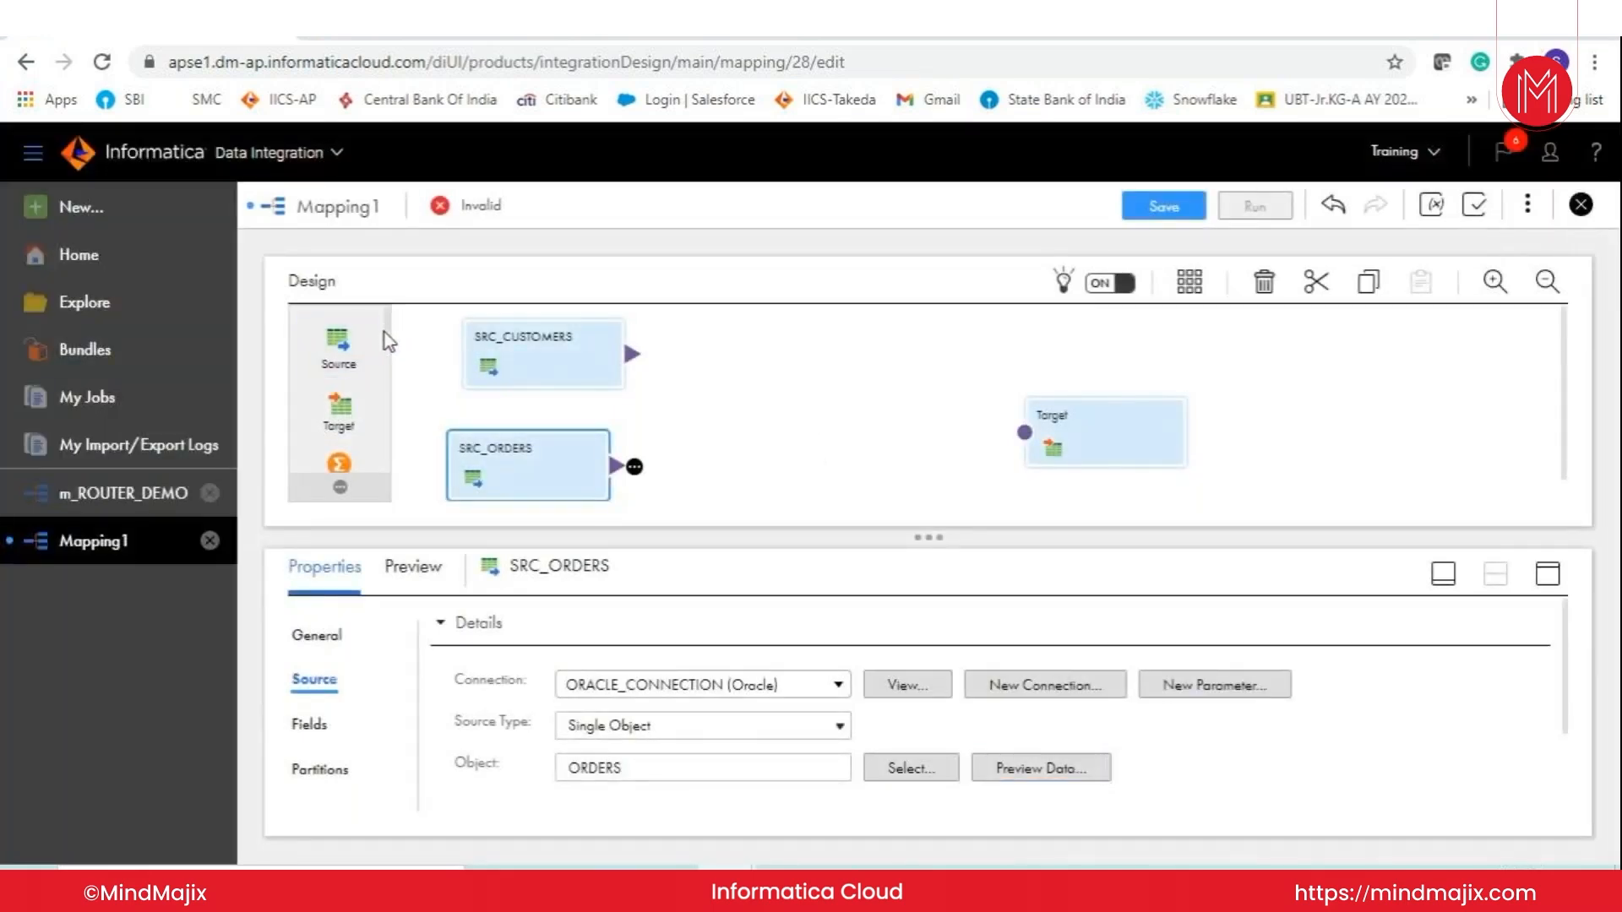
- Add a Joiner transformation between the sources and Target, enlarge the design canvas, and space out Joiner and Target
{"action": "left_click_drag", "start_coordinate": [383, 332], "coordinate": [747, 379]}
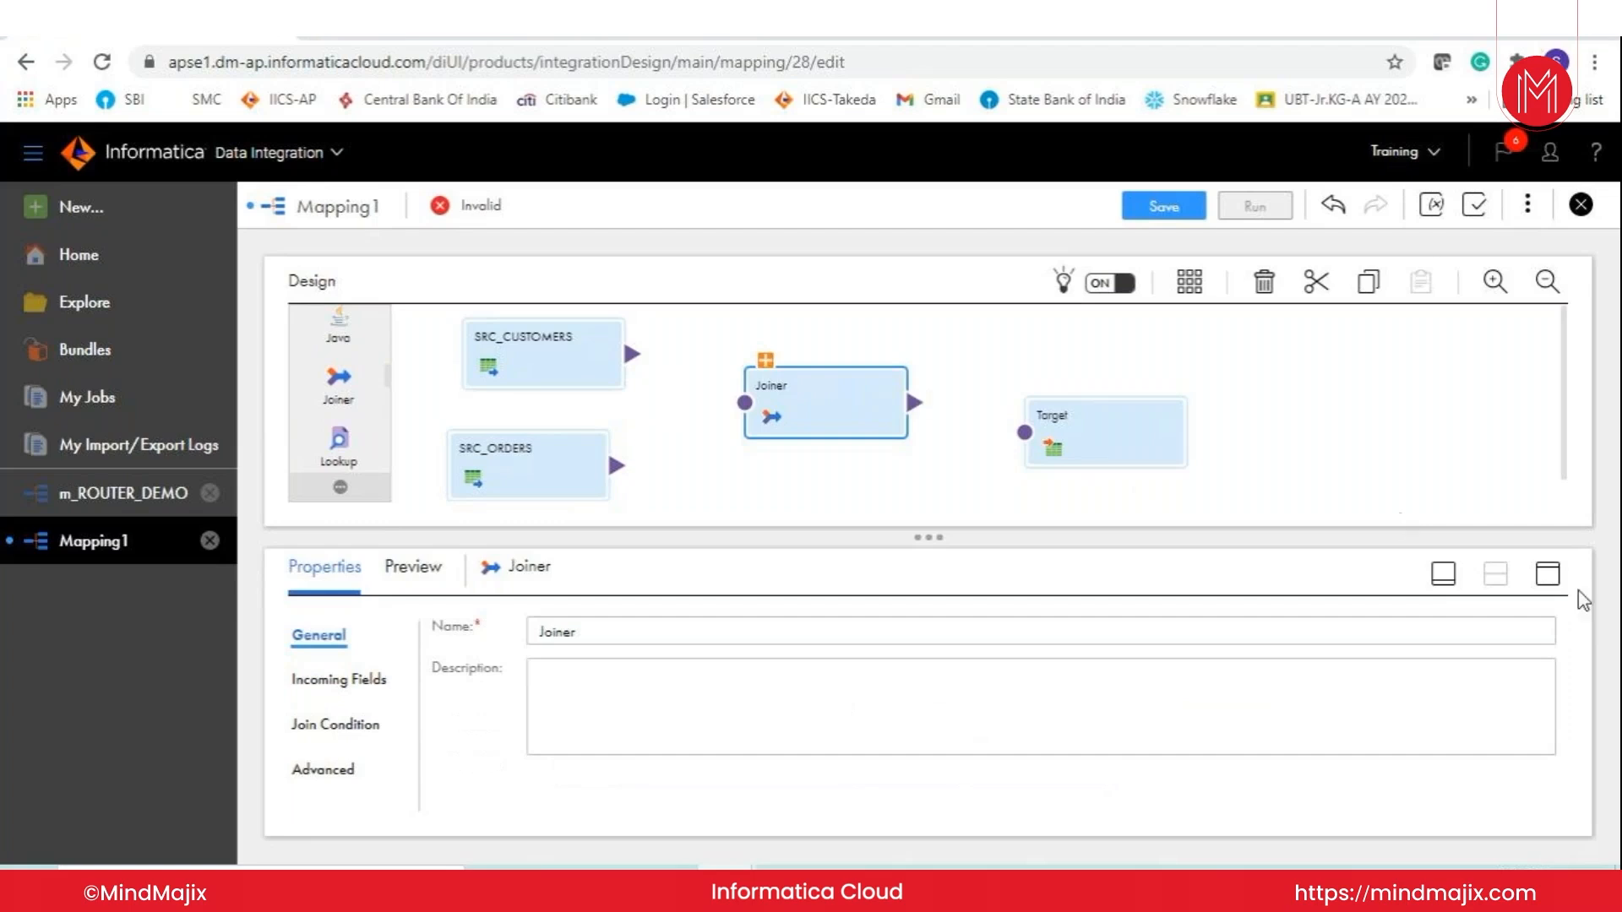
{"action": "left_click", "coordinate": [1448, 580]}
{"action": "left_click_drag", "start_coordinate": [1170, 446], "coordinate": [1338, 468]}
{"action": "left_click_drag", "start_coordinate": [806, 409], "coordinate": [934, 436]}
- Expand the Joiner's input groups and link SRC_CUSTOMERS to Master and SRC_ORDERS to Detail
{"action": "left_click", "coordinate": [921, 427]}
{"action": "left_click", "coordinate": [894, 386]}
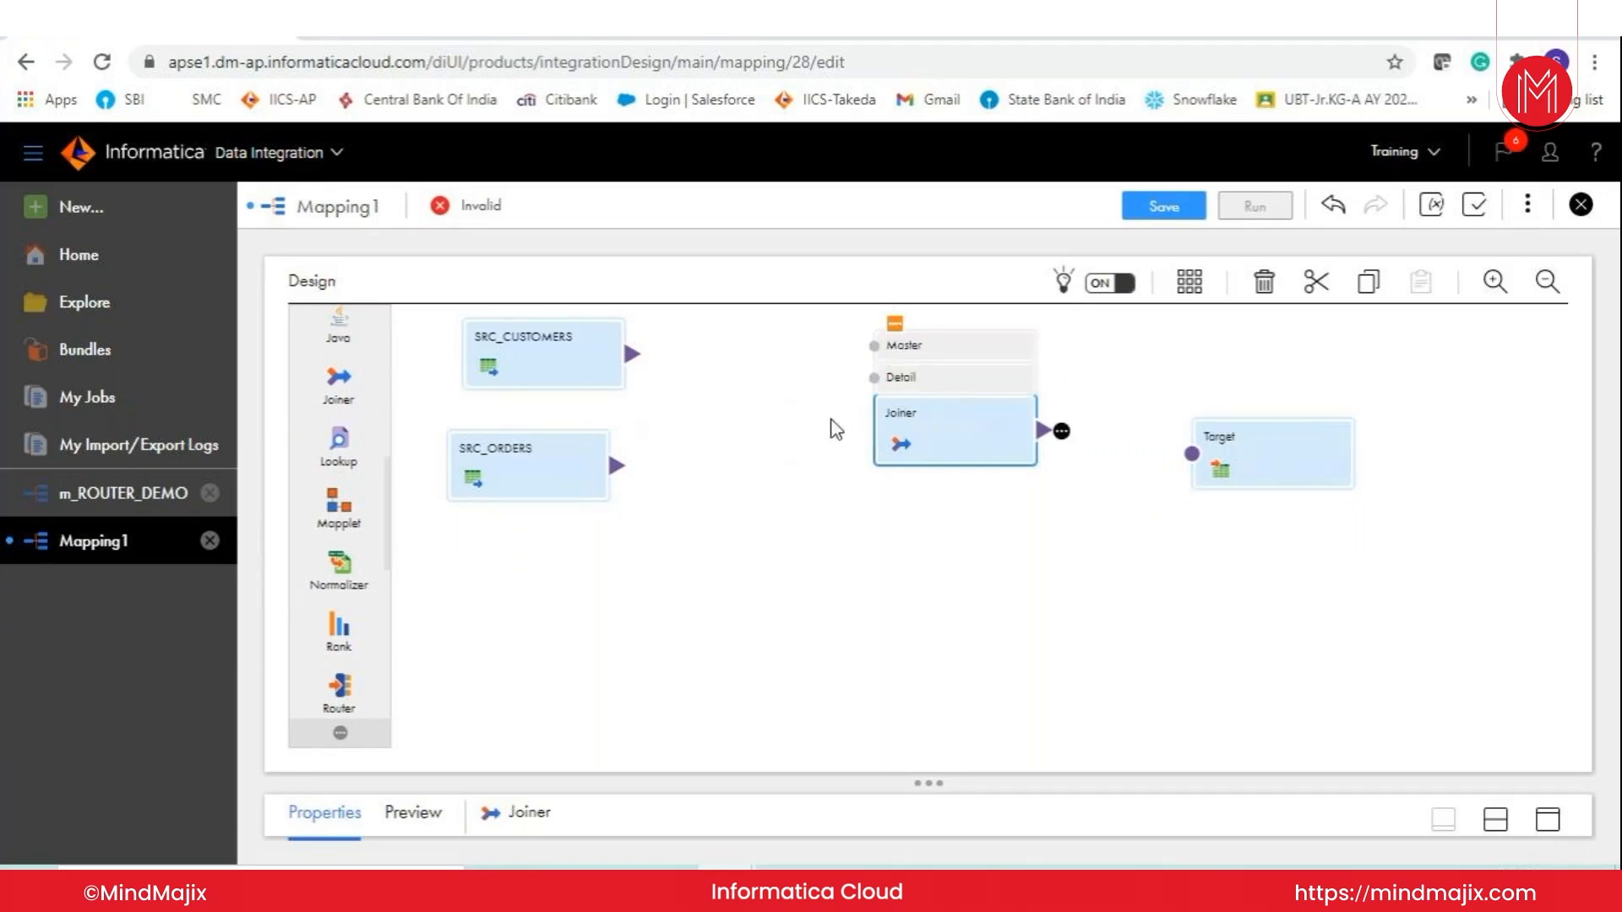
{"action": "left_click_drag", "start_coordinate": [630, 356], "coordinate": [873, 352]}
{"action": "left_click_drag", "start_coordinate": [616, 465], "coordinate": [874, 378]}
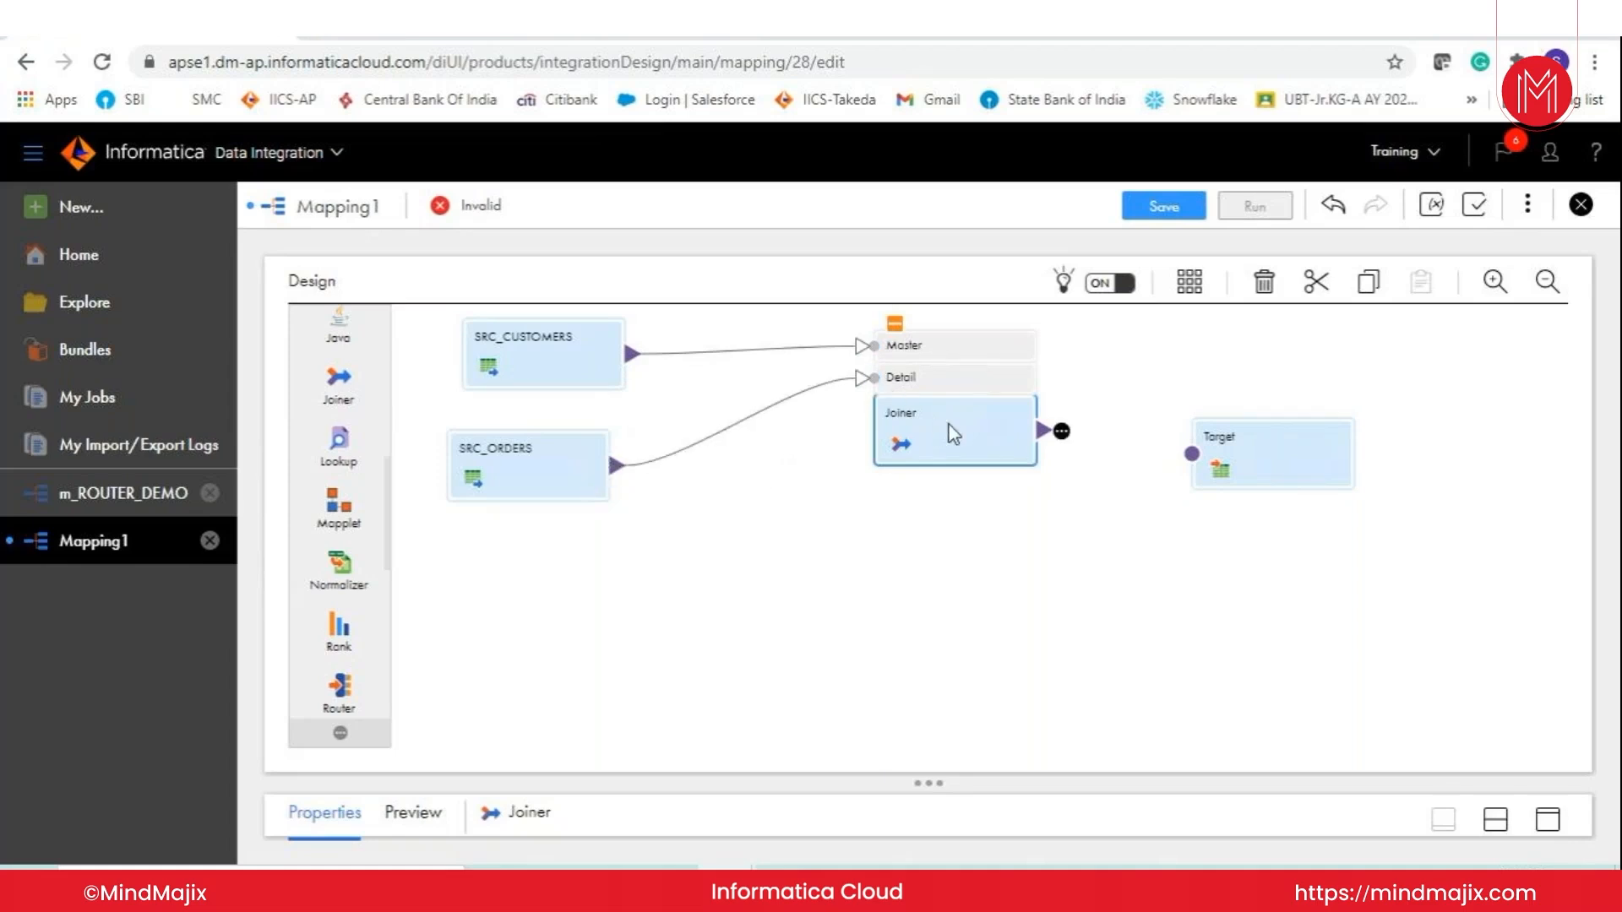
- Maximize the Joiner's properties and rename the transformation as JNR_CUST_ORD
{"action": "left_click", "coordinate": [1559, 830]}
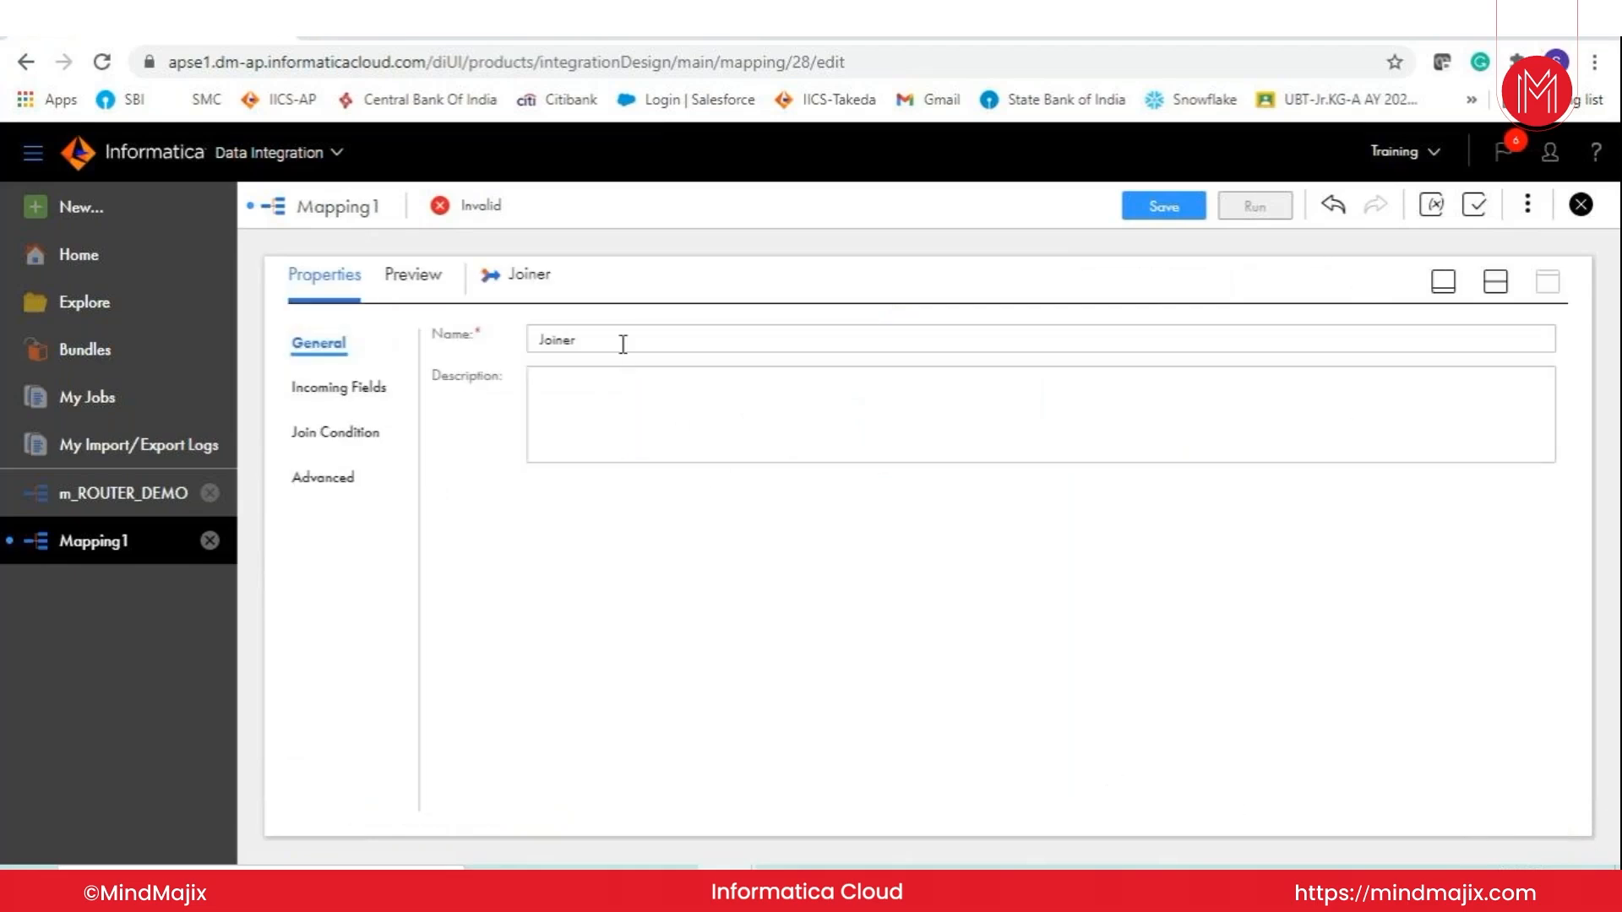
{"action": "left_click_drag", "start_coordinate": [623, 342], "coordinate": [517, 344]}
{"action": "key", "text": "BackSpace"}
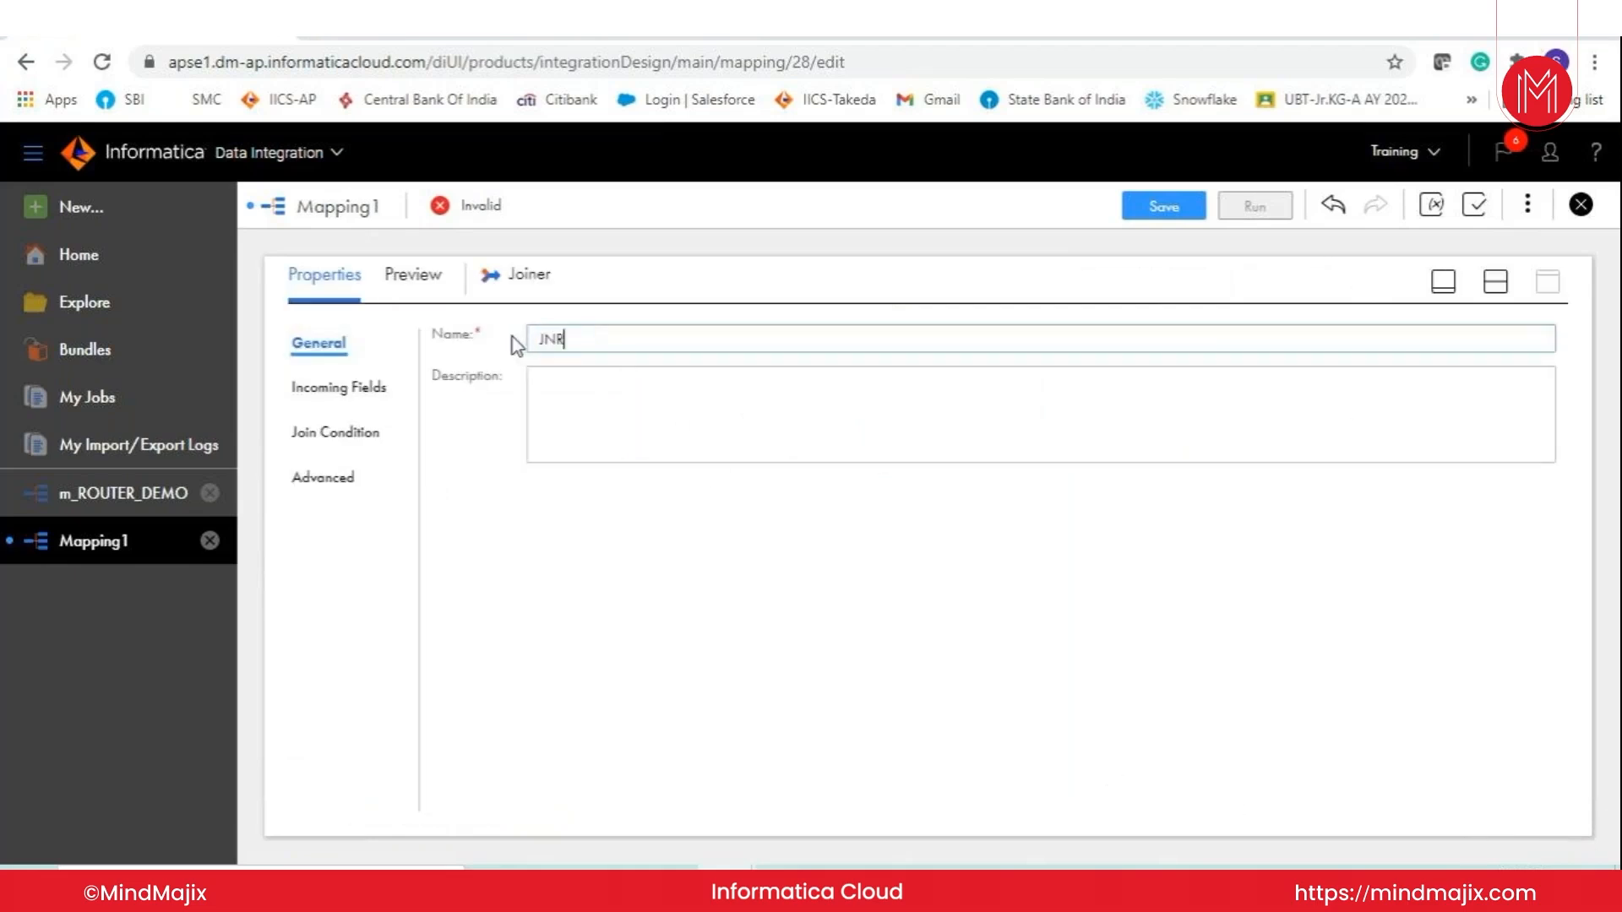
{"action": "type", "text": "JNR_CYST_ORD"}
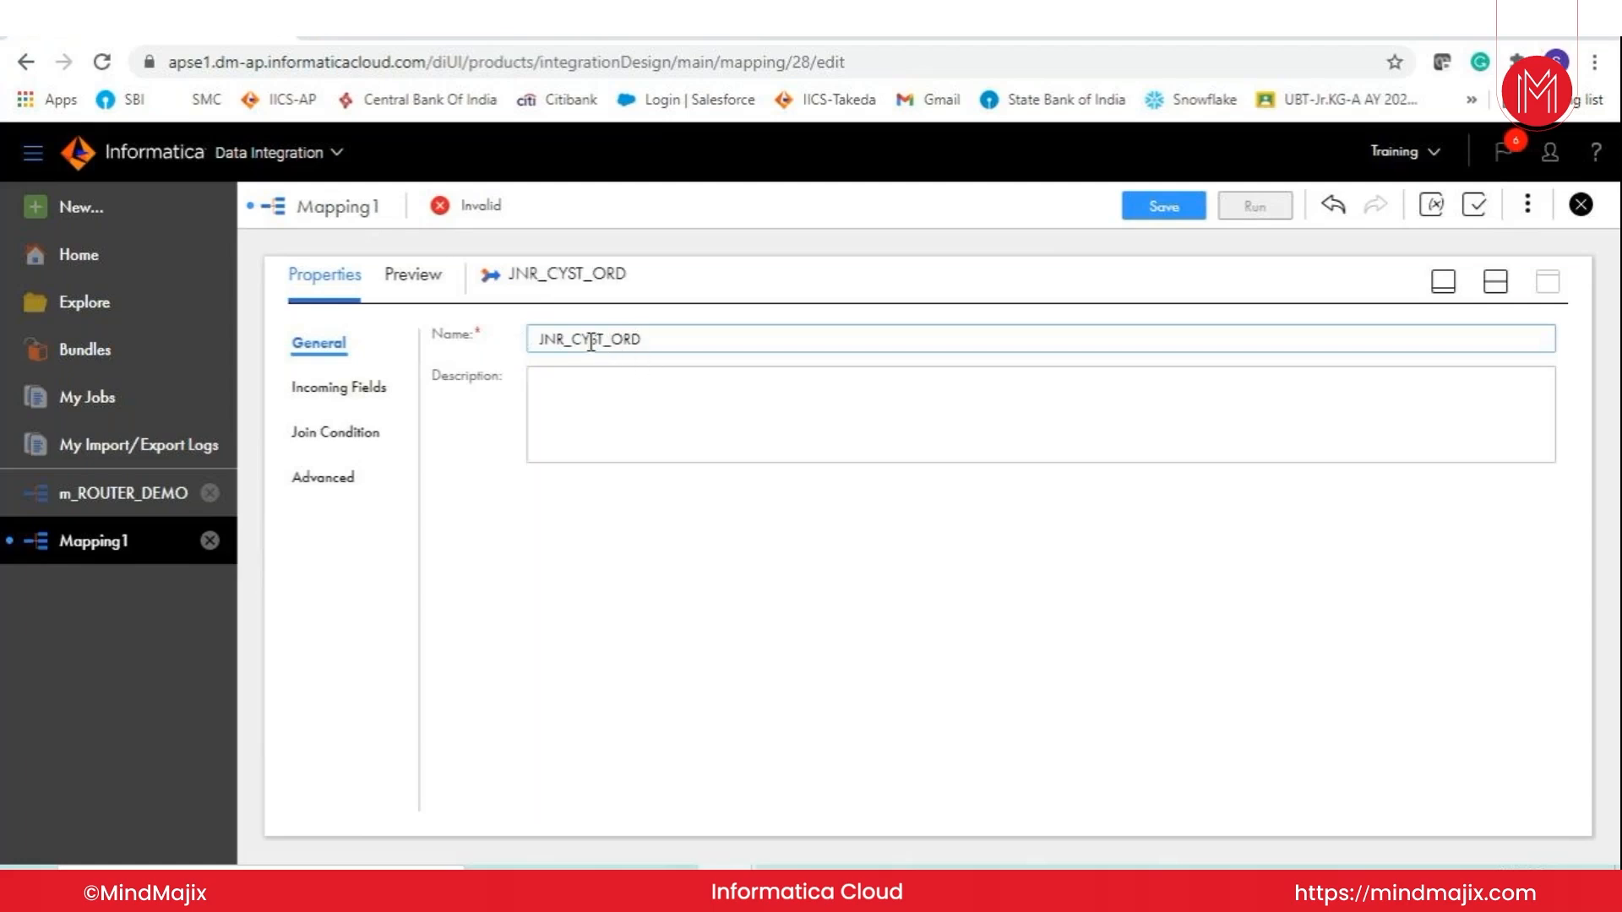
{"action": "key", "text": "Delete"}
{"action": "type", "text": "U"}
- Examine the Joiner's incoming fields for the name conflict, comparing CUSTOMER_ID in the Detail and Master groups
{"action": "left_click", "coordinate": [324, 389]}
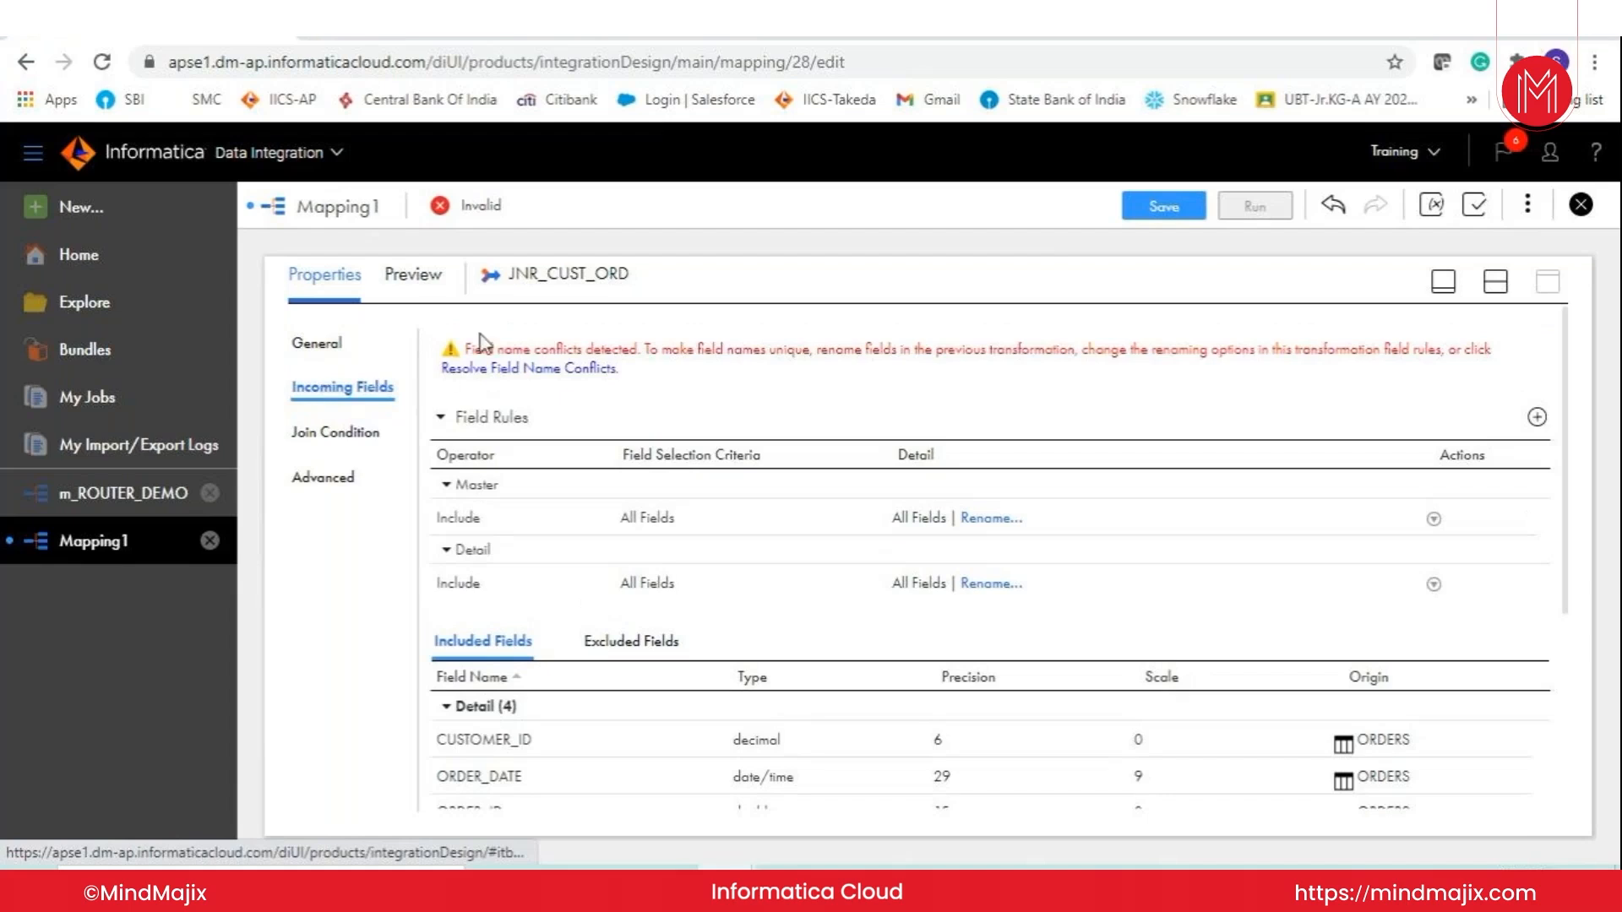
{"action": "left_click_drag", "start_coordinate": [464, 348], "coordinate": [608, 353]}
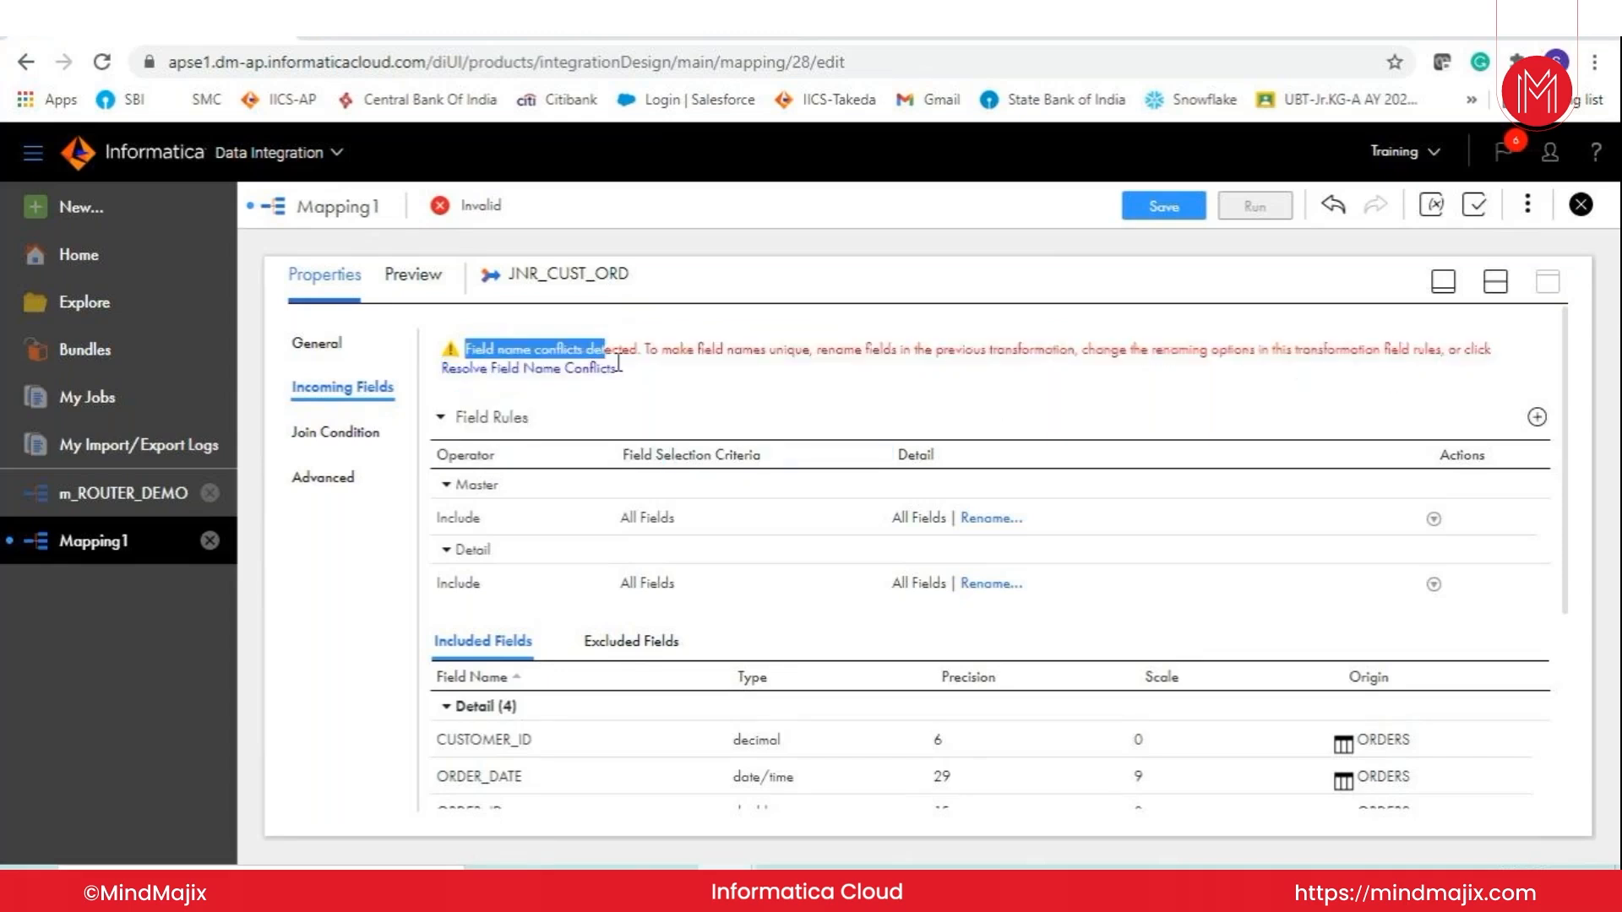
{"action": "left_click", "coordinate": [664, 390]}
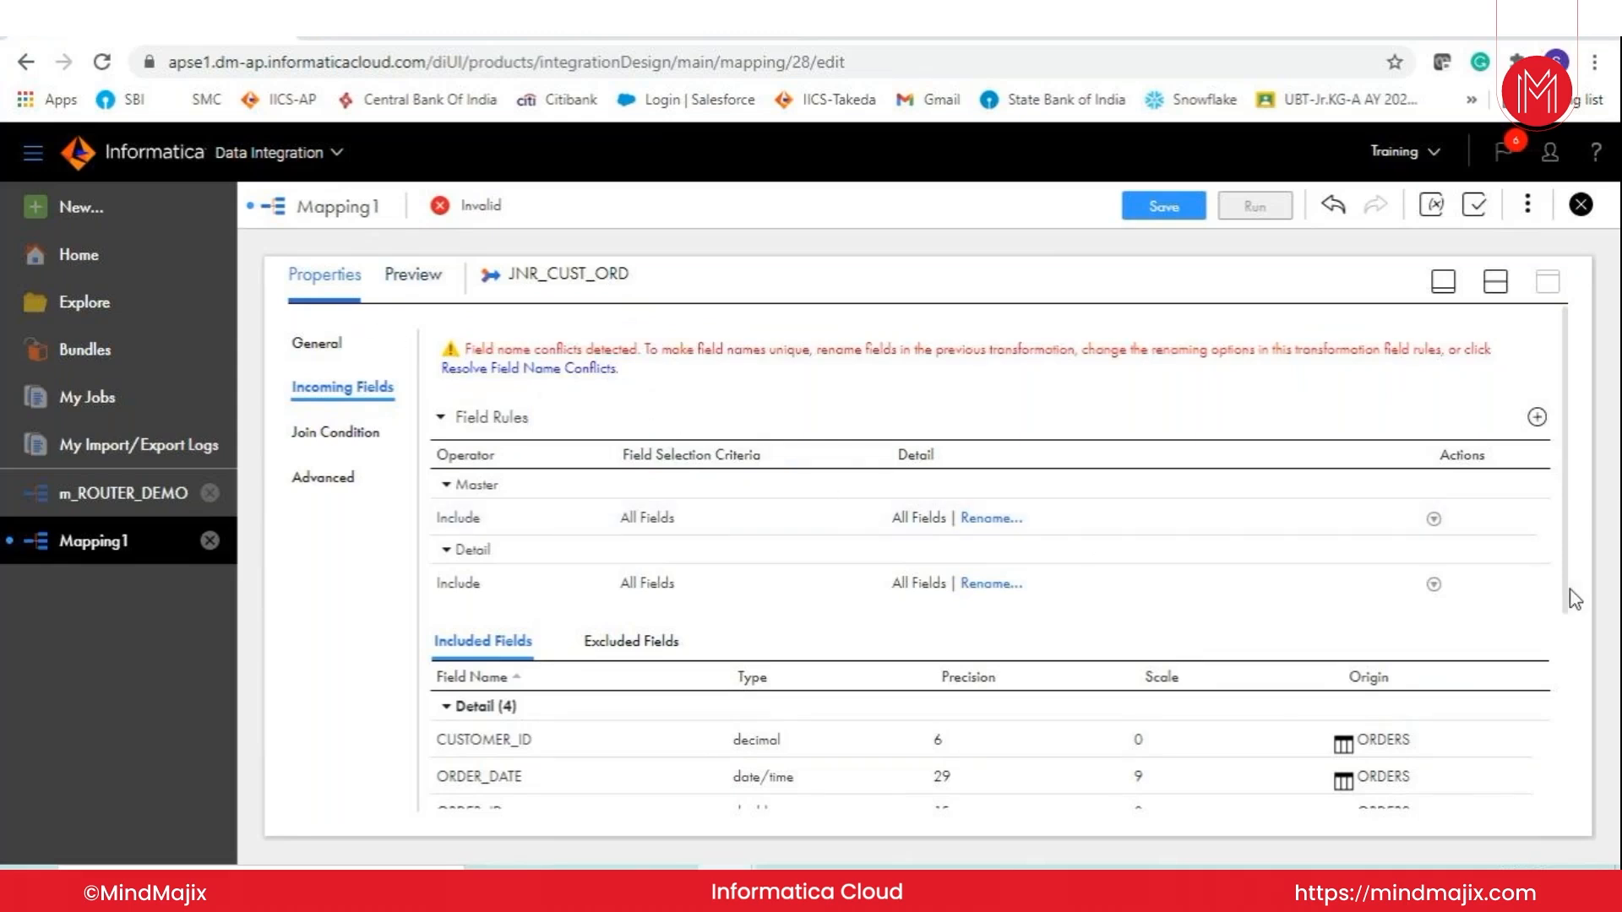
{"action": "left_click_drag", "start_coordinate": [1564, 604], "coordinate": [1578, 820]}
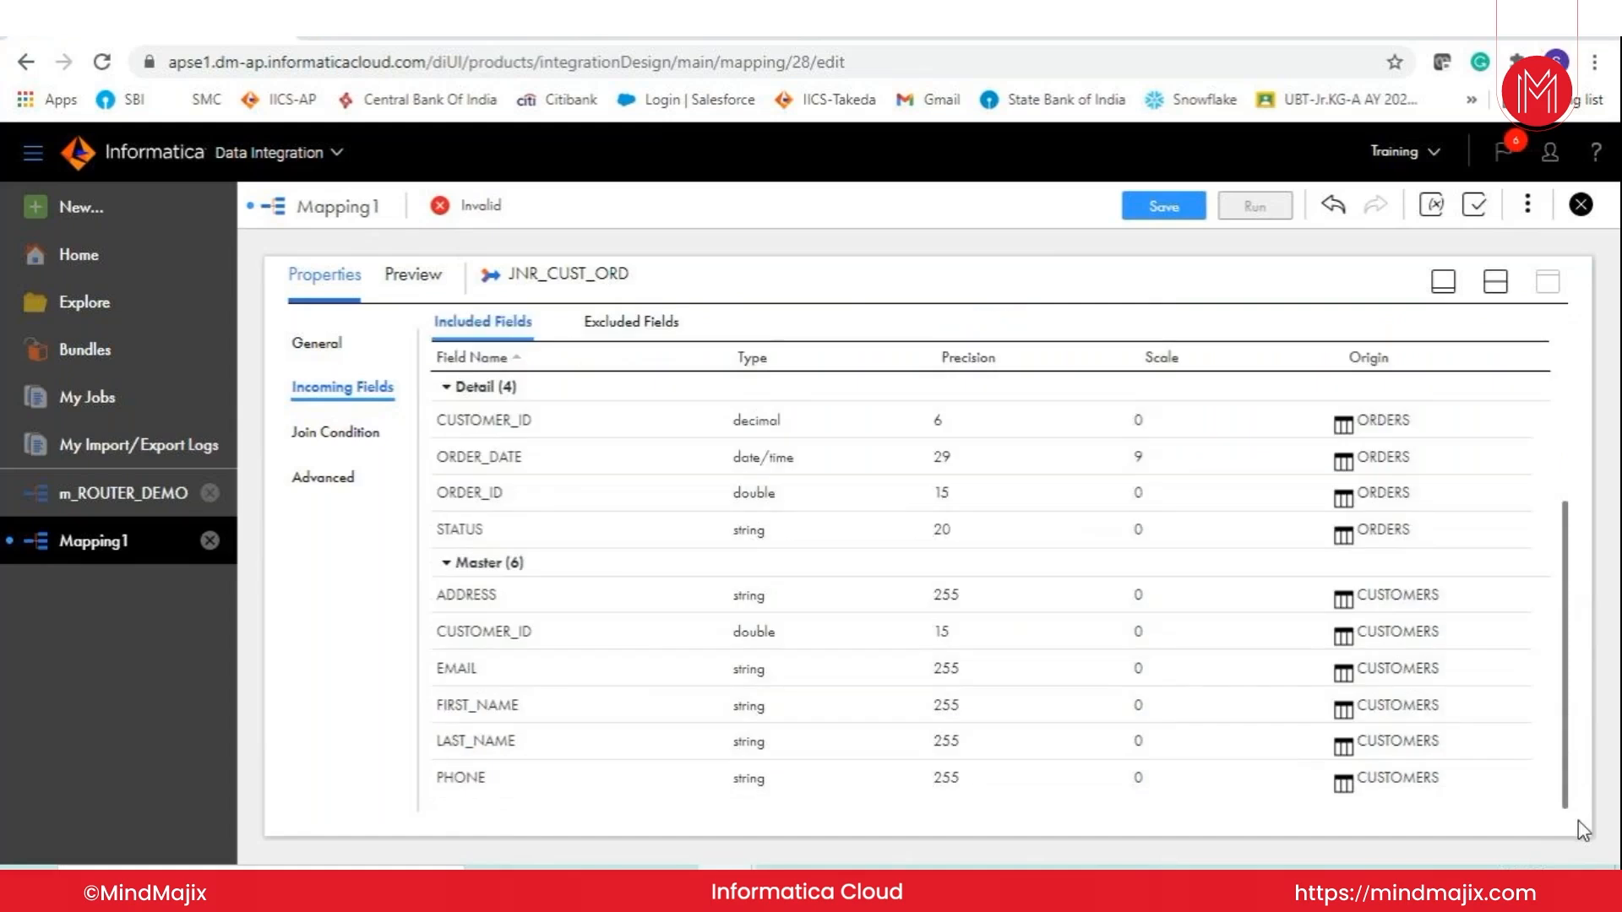
{"action": "left_click_drag", "start_coordinate": [446, 420], "coordinate": [507, 421]}
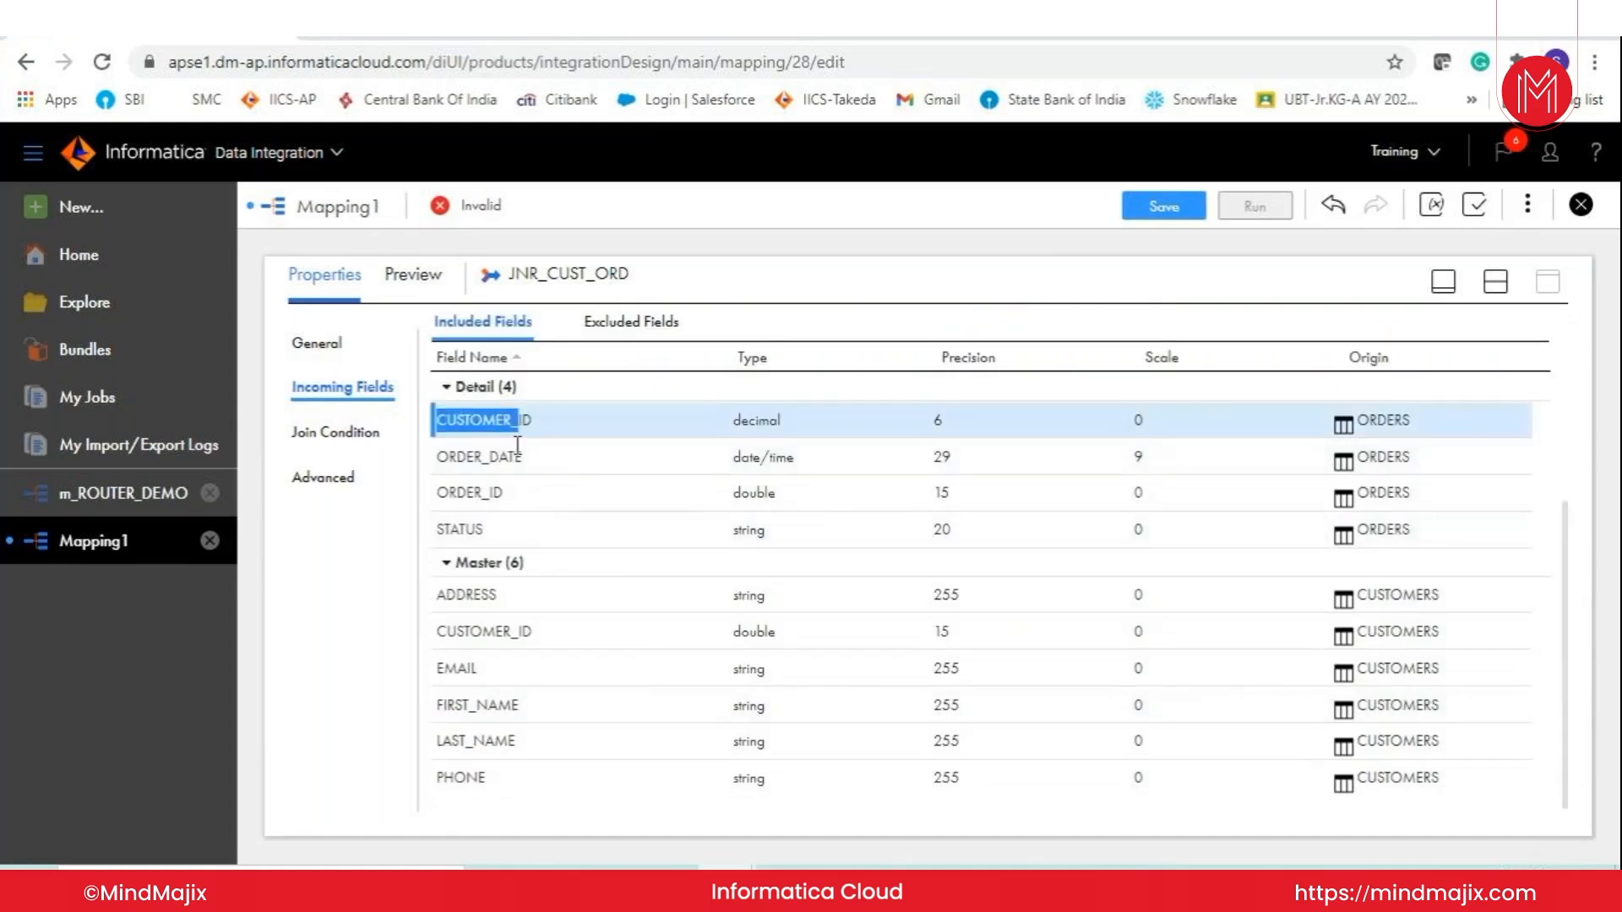
{"action": "left_click_drag", "start_coordinate": [443, 632], "coordinate": [509, 633]}
{"action": "left_click", "coordinate": [486, 630]}
{"action": "double_click", "coordinate": [479, 420]}
{"action": "double_click", "coordinate": [496, 628]}
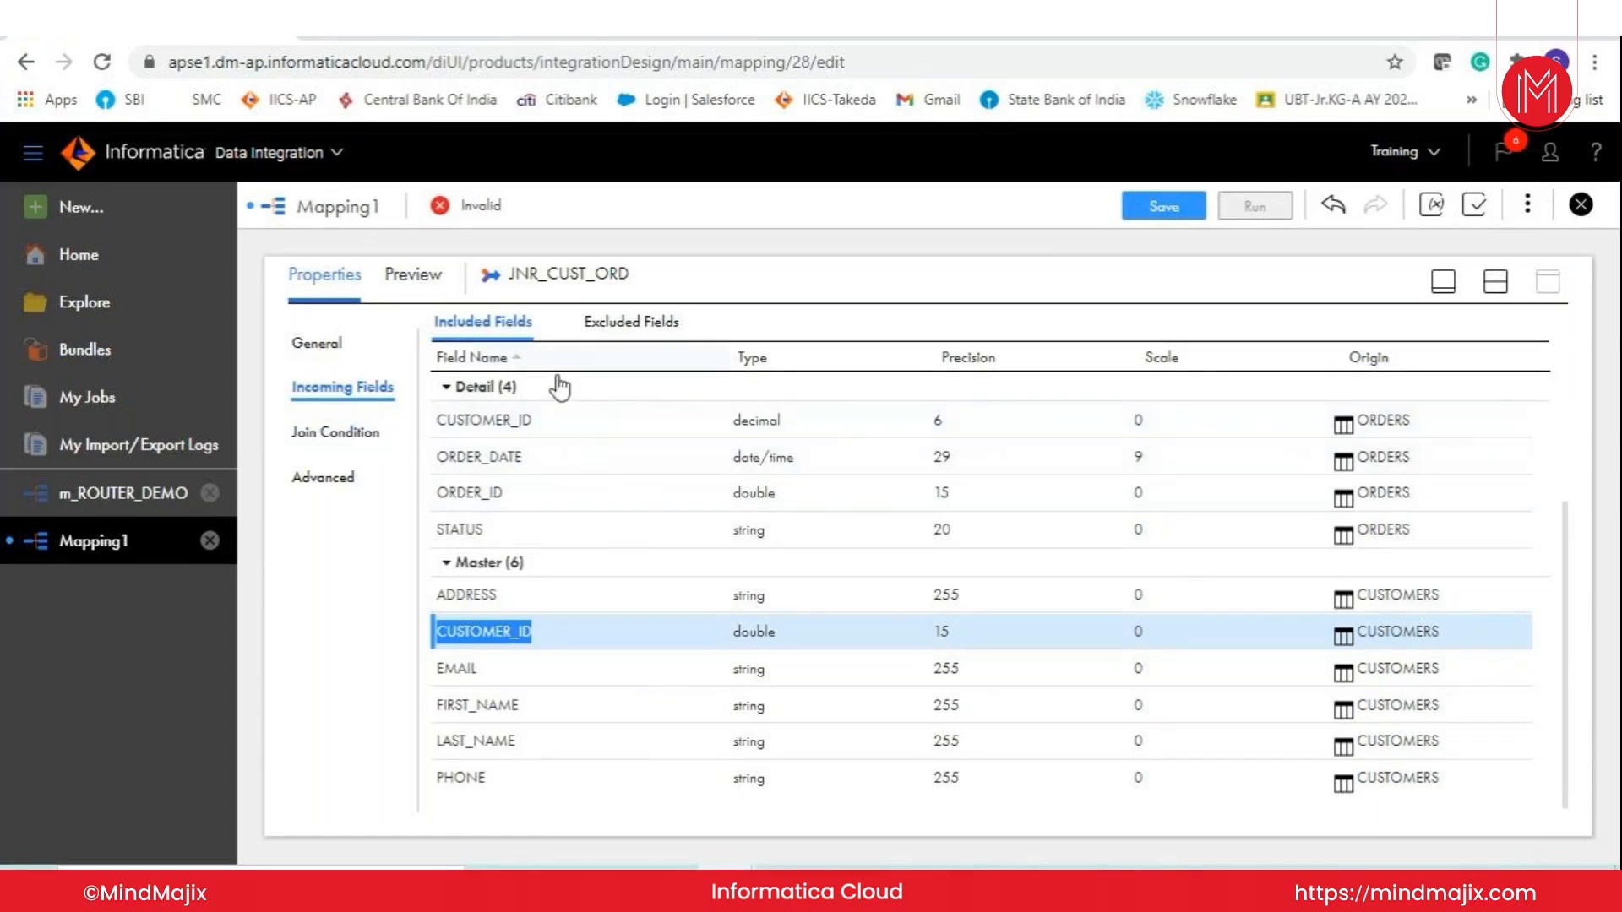
{"action": "left_click_drag", "start_coordinate": [463, 386], "coordinate": [387, 676]}
{"action": "left_click", "coordinate": [388, 677]}
{"action": "left_click_drag", "start_coordinate": [475, 632], "coordinate": [473, 585]}
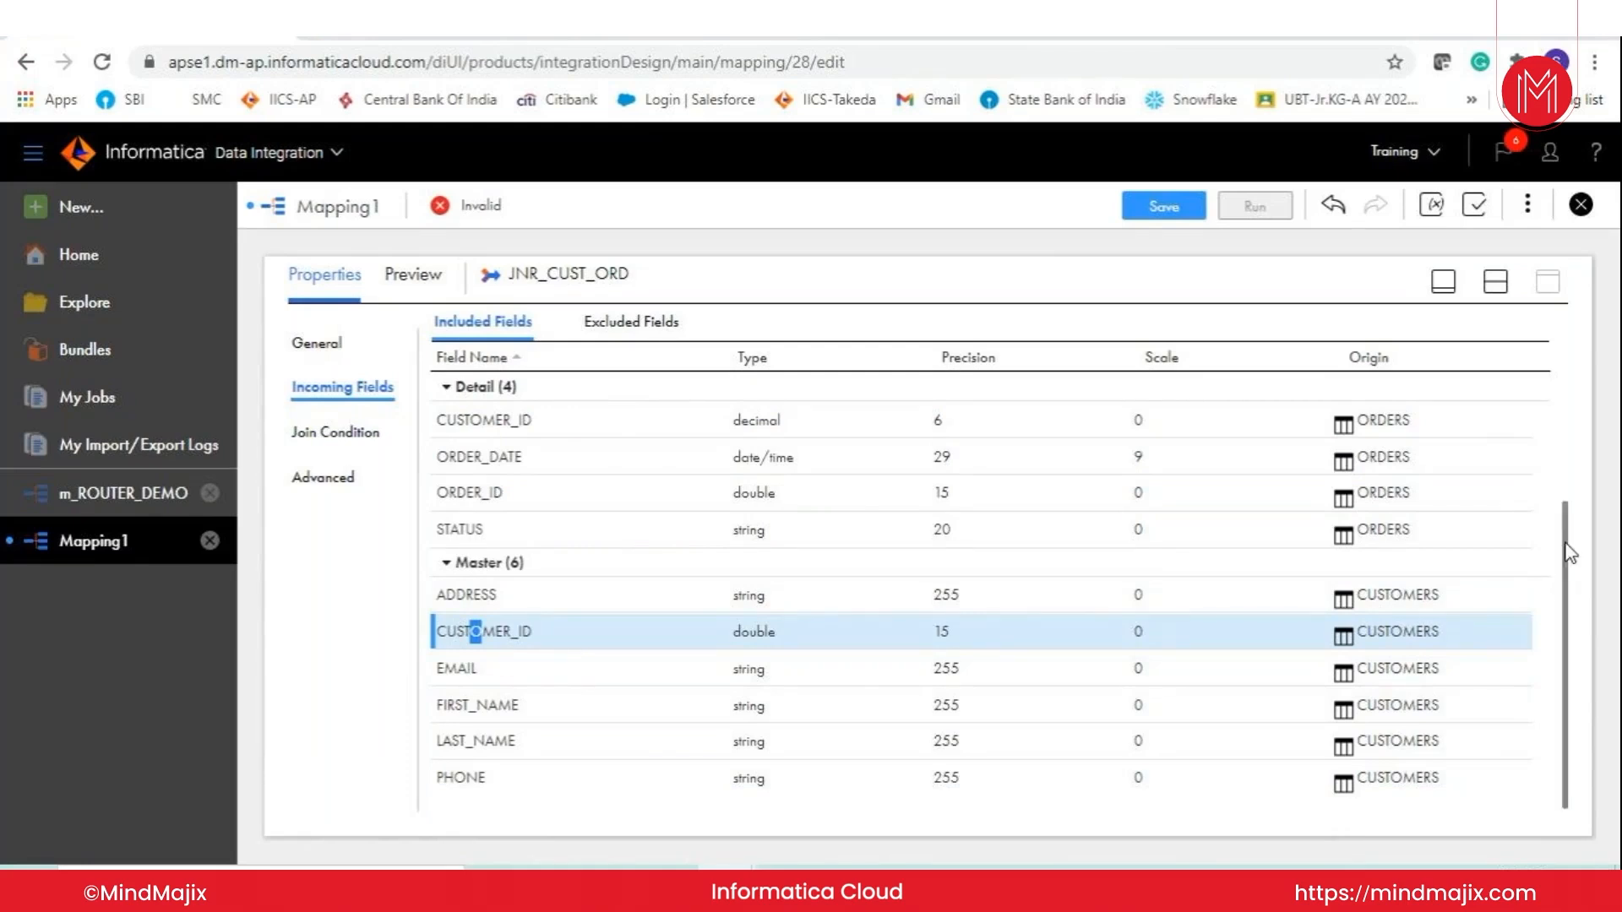
{"action": "left_click_drag", "start_coordinate": [1567, 587], "coordinate": [1533, 376]}
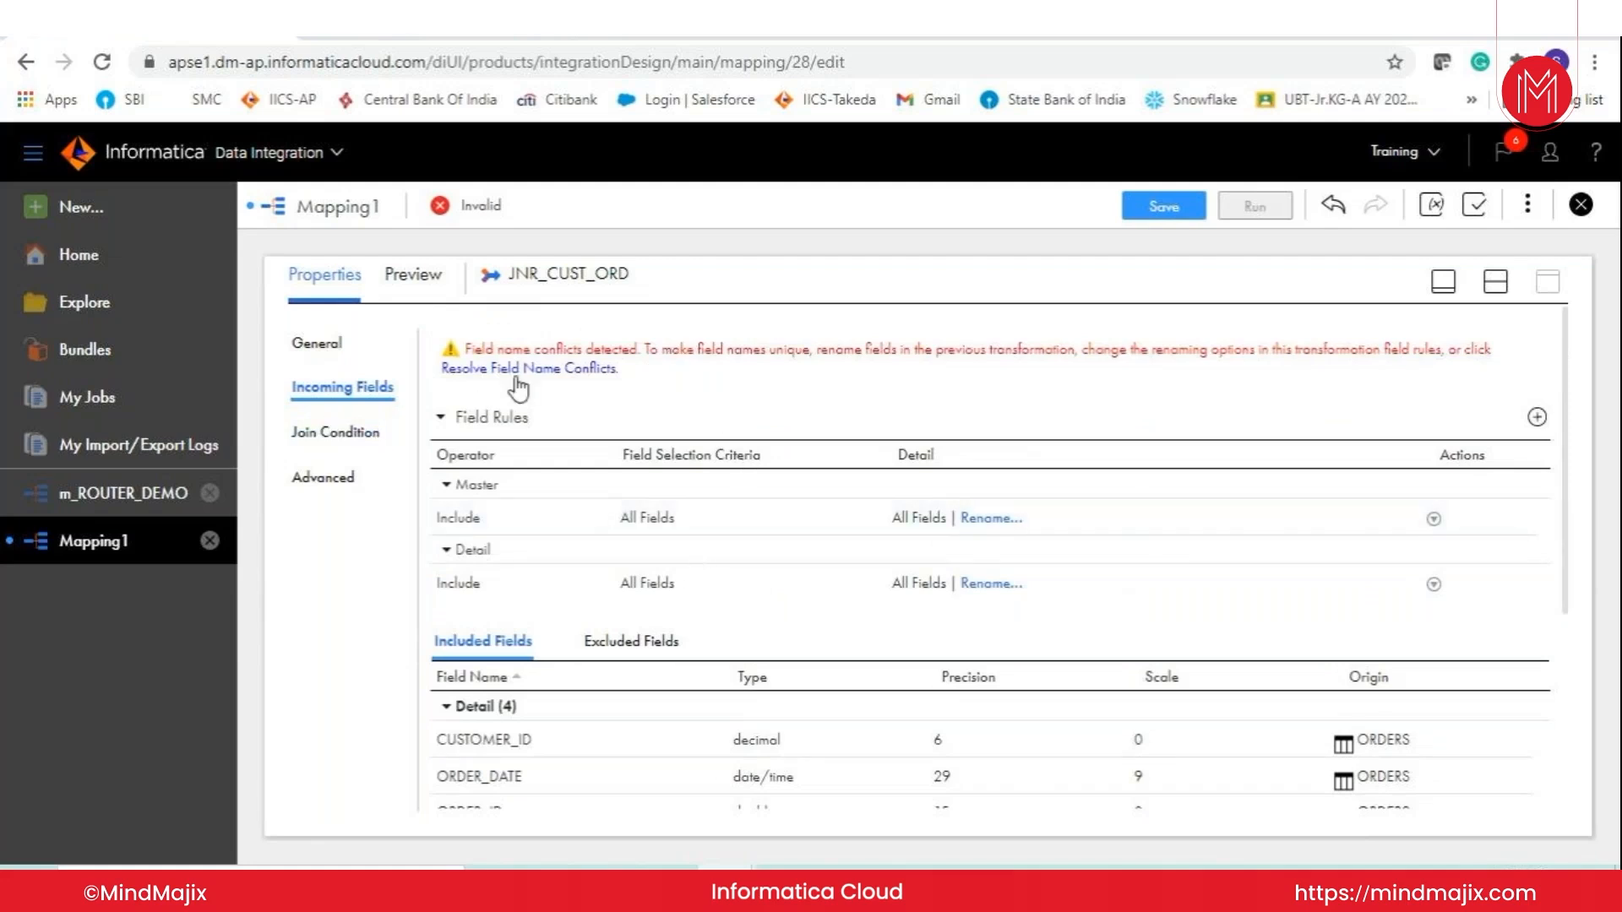
- Display the SRC_CUSTOMERS fields with their native metadata and open the CUSTOMER_ID field's name for editing
{"action": "left_click", "coordinate": [1450, 281]}
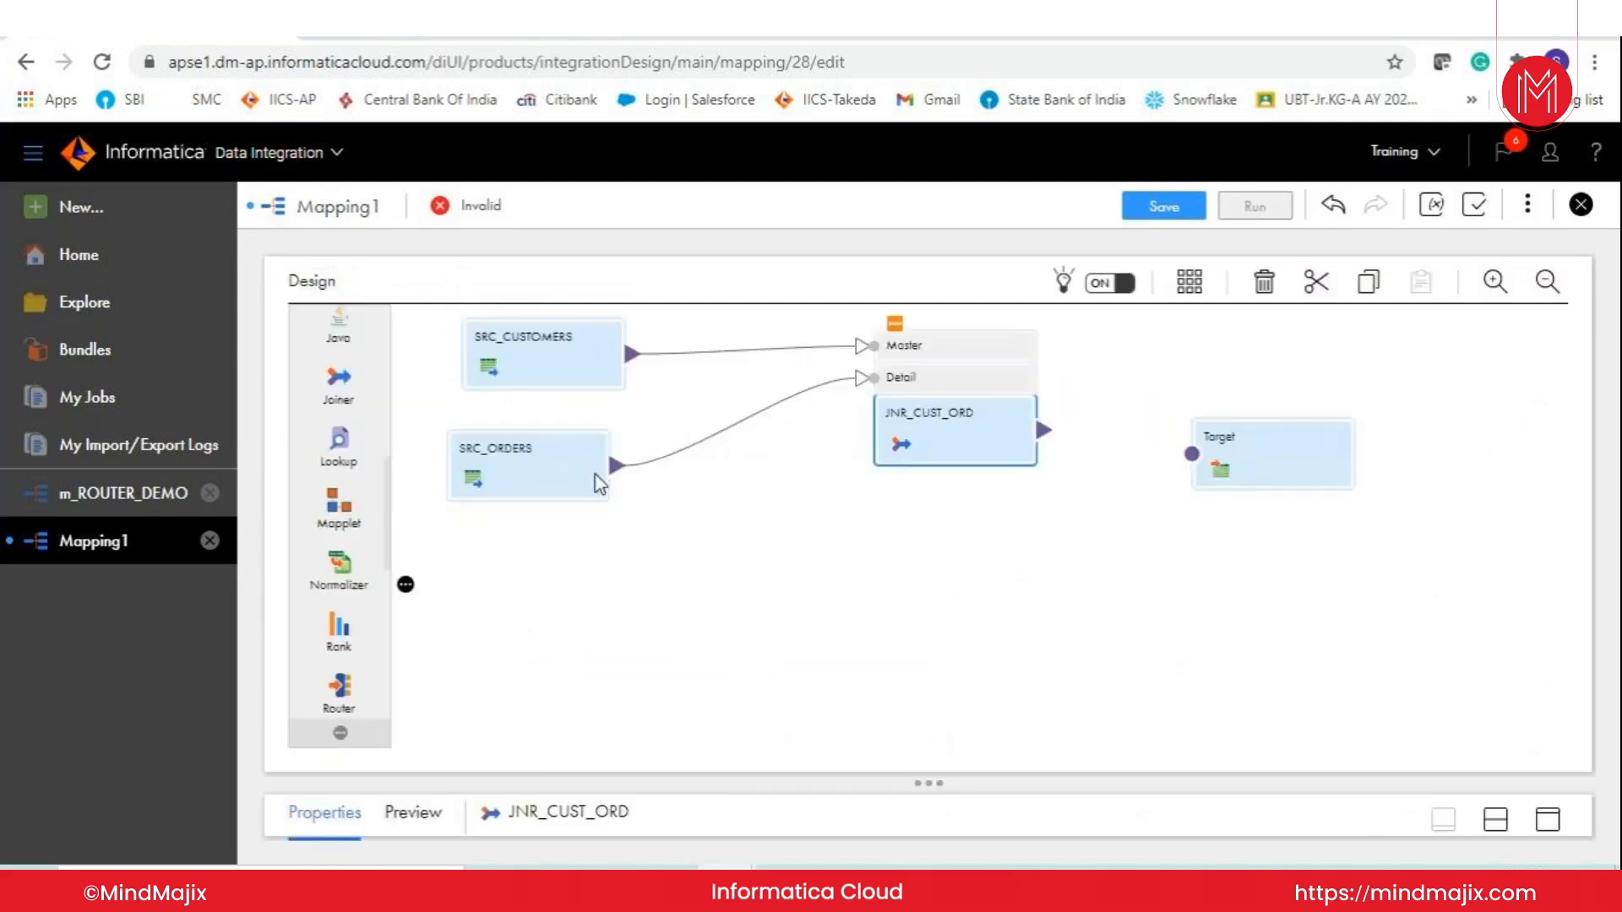
{"action": "left_click", "coordinate": [566, 363]}
{"action": "left_click", "coordinate": [1549, 809]}
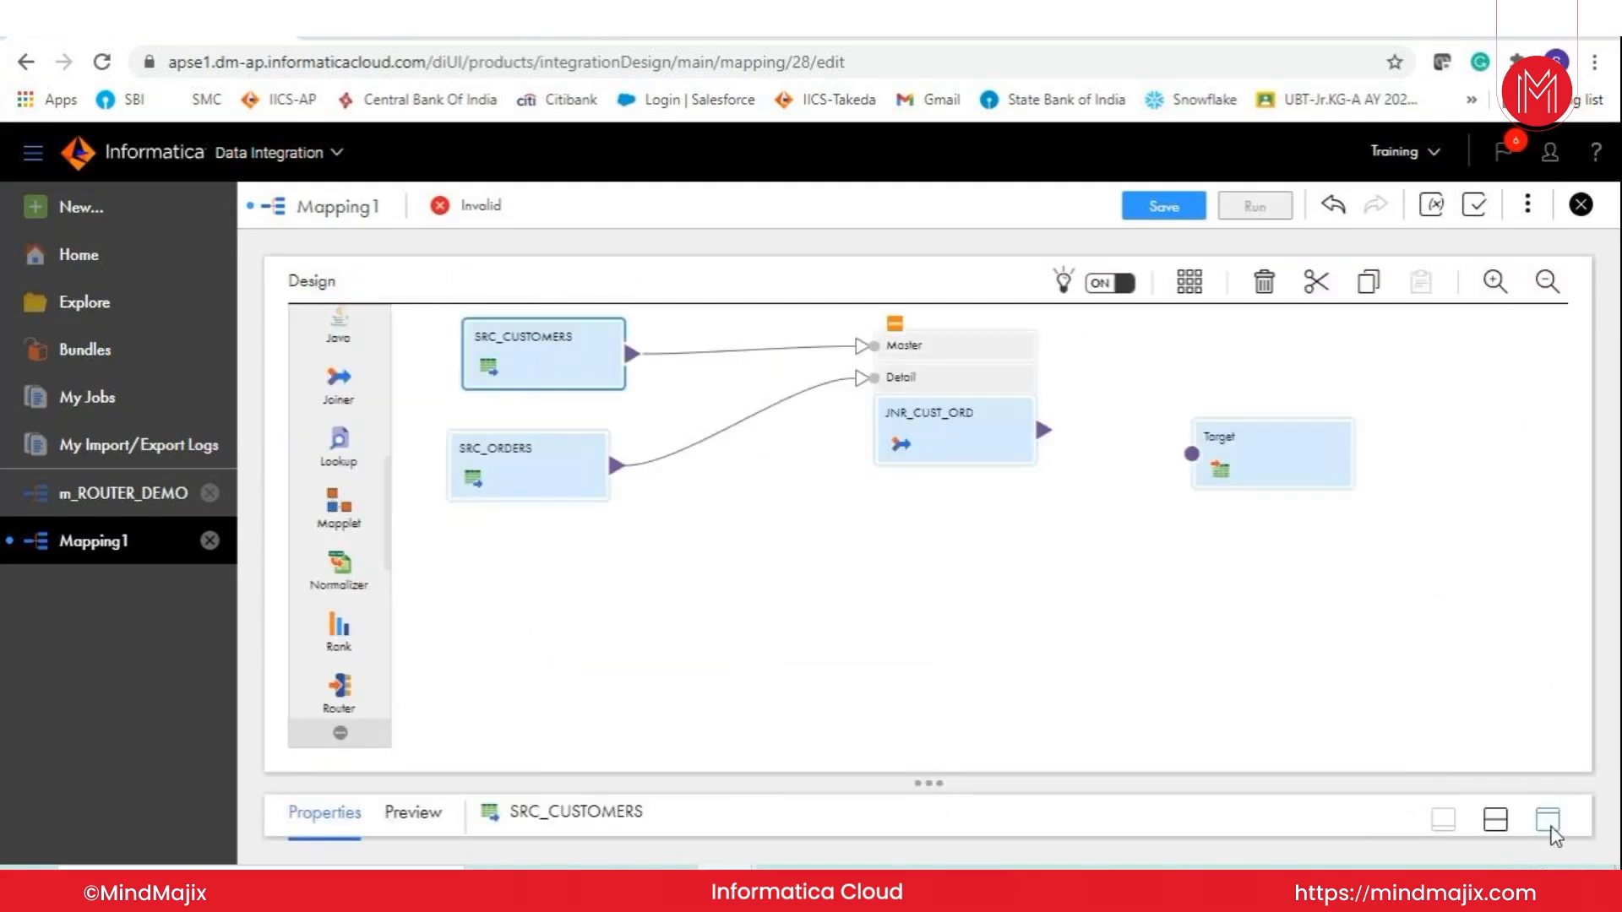
{"action": "left_click", "coordinate": [311, 433]}
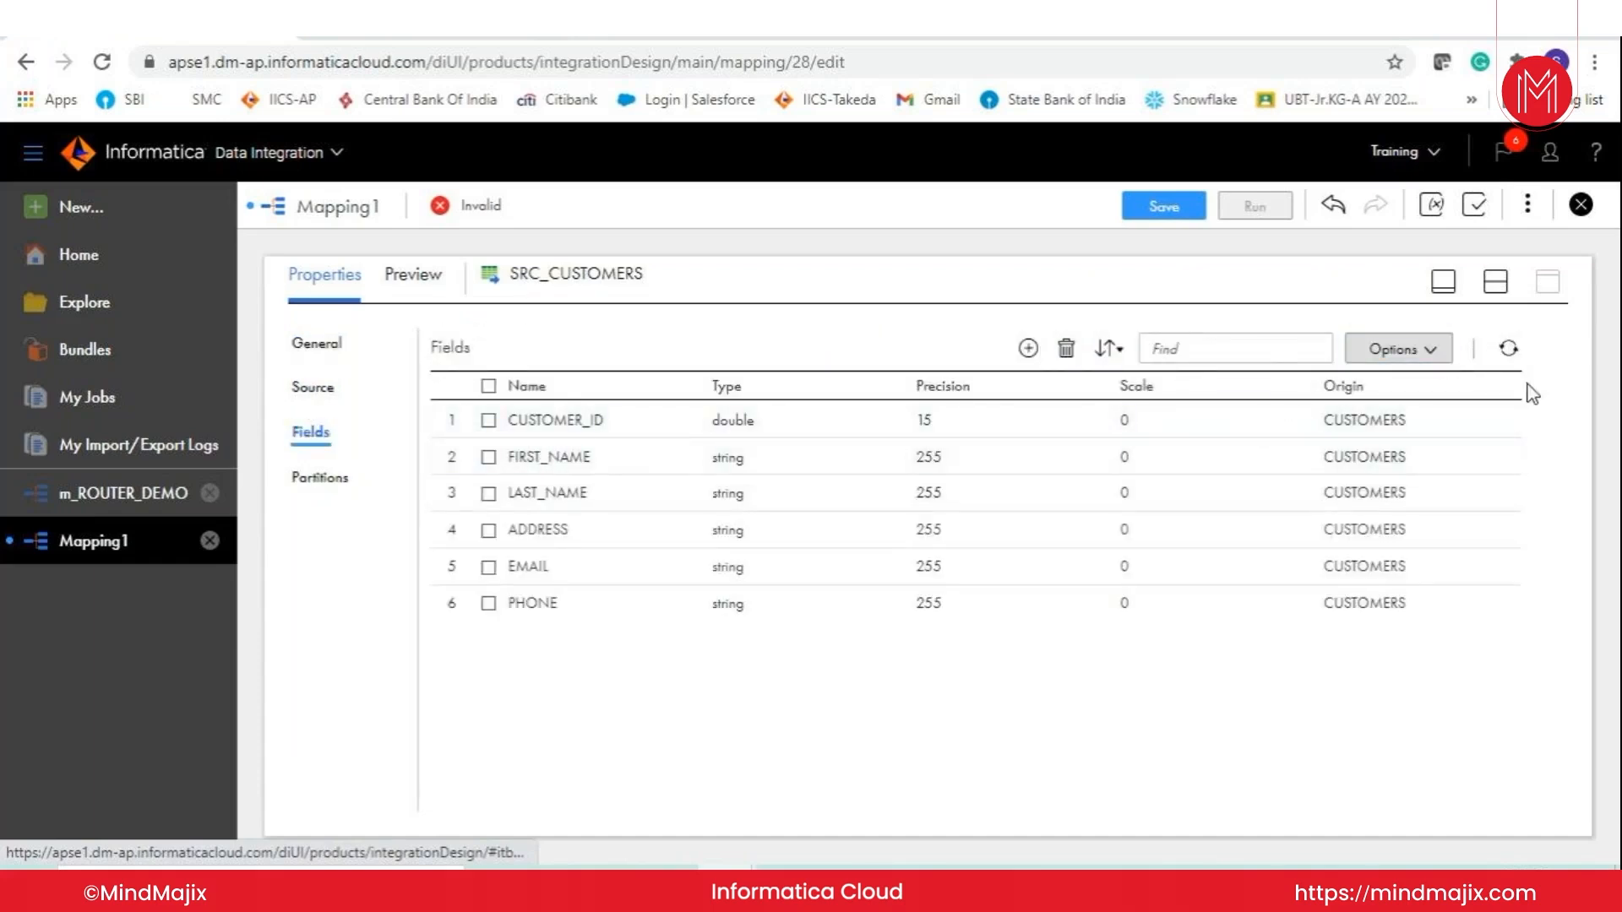
{"action": "left_click", "coordinate": [1422, 361]}
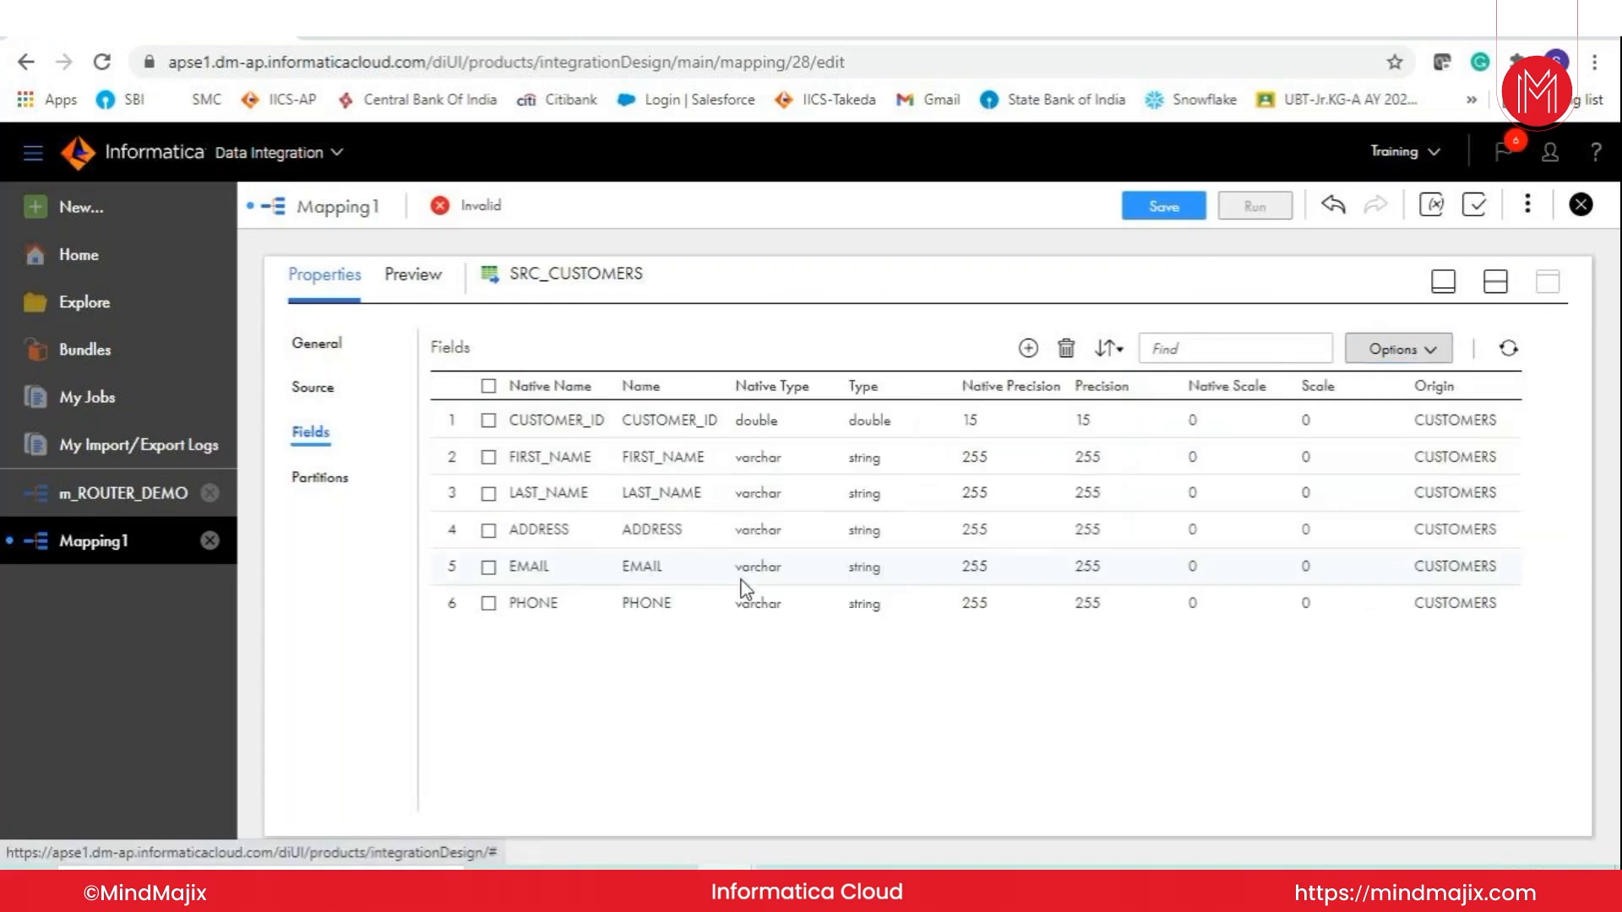
{"action": "left_click", "coordinate": [673, 416]}
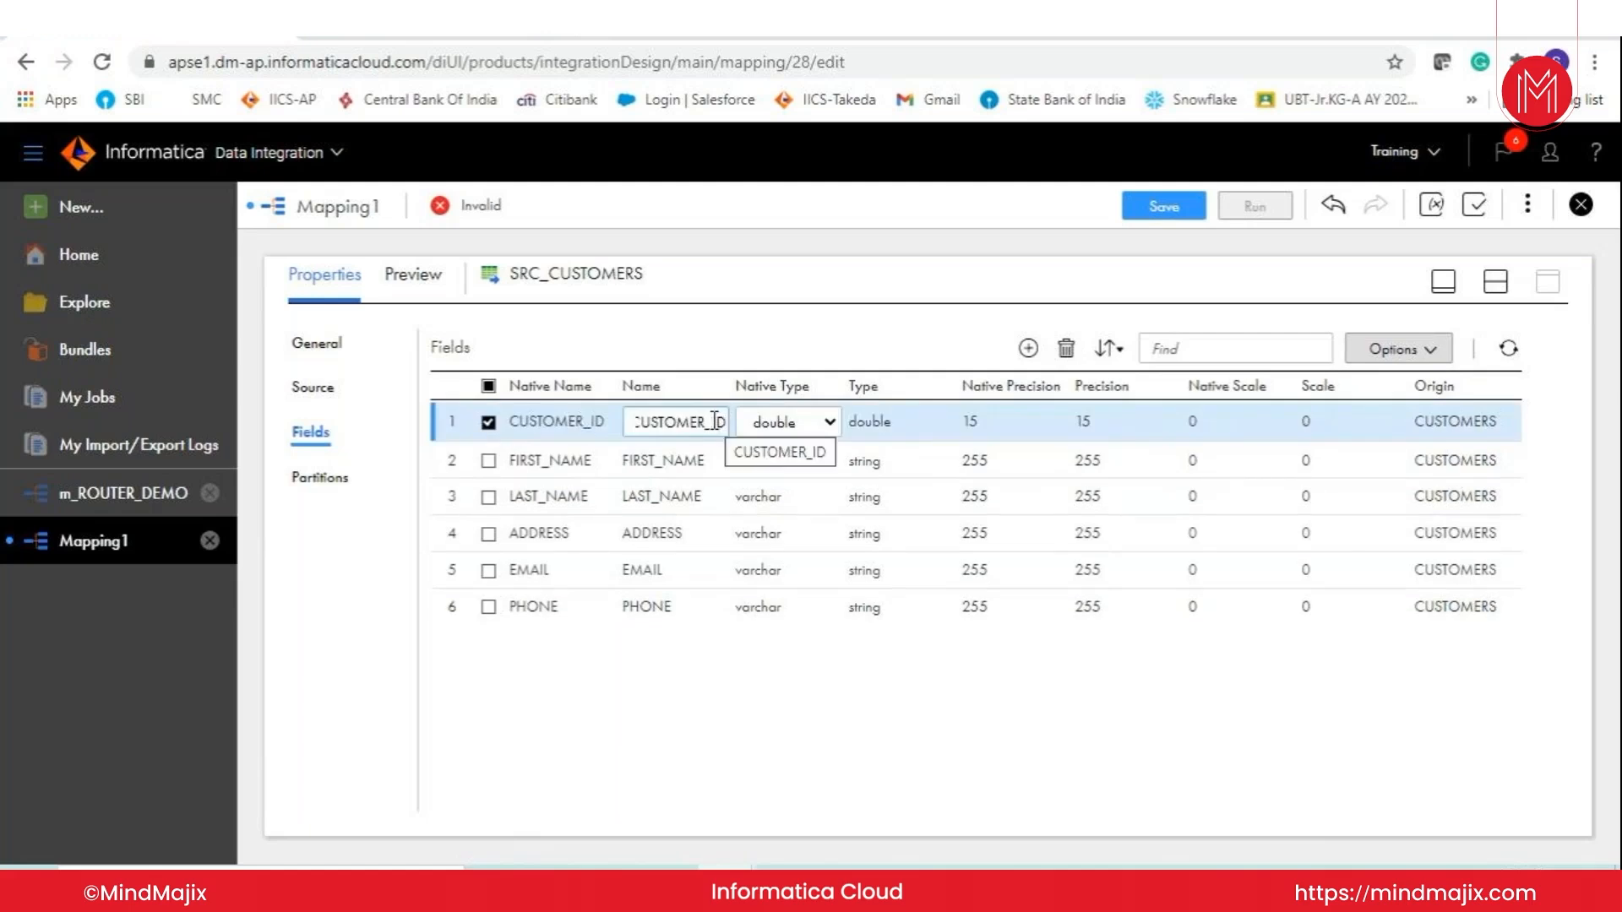
{"action": "left_click", "coordinate": [1052, 805]}
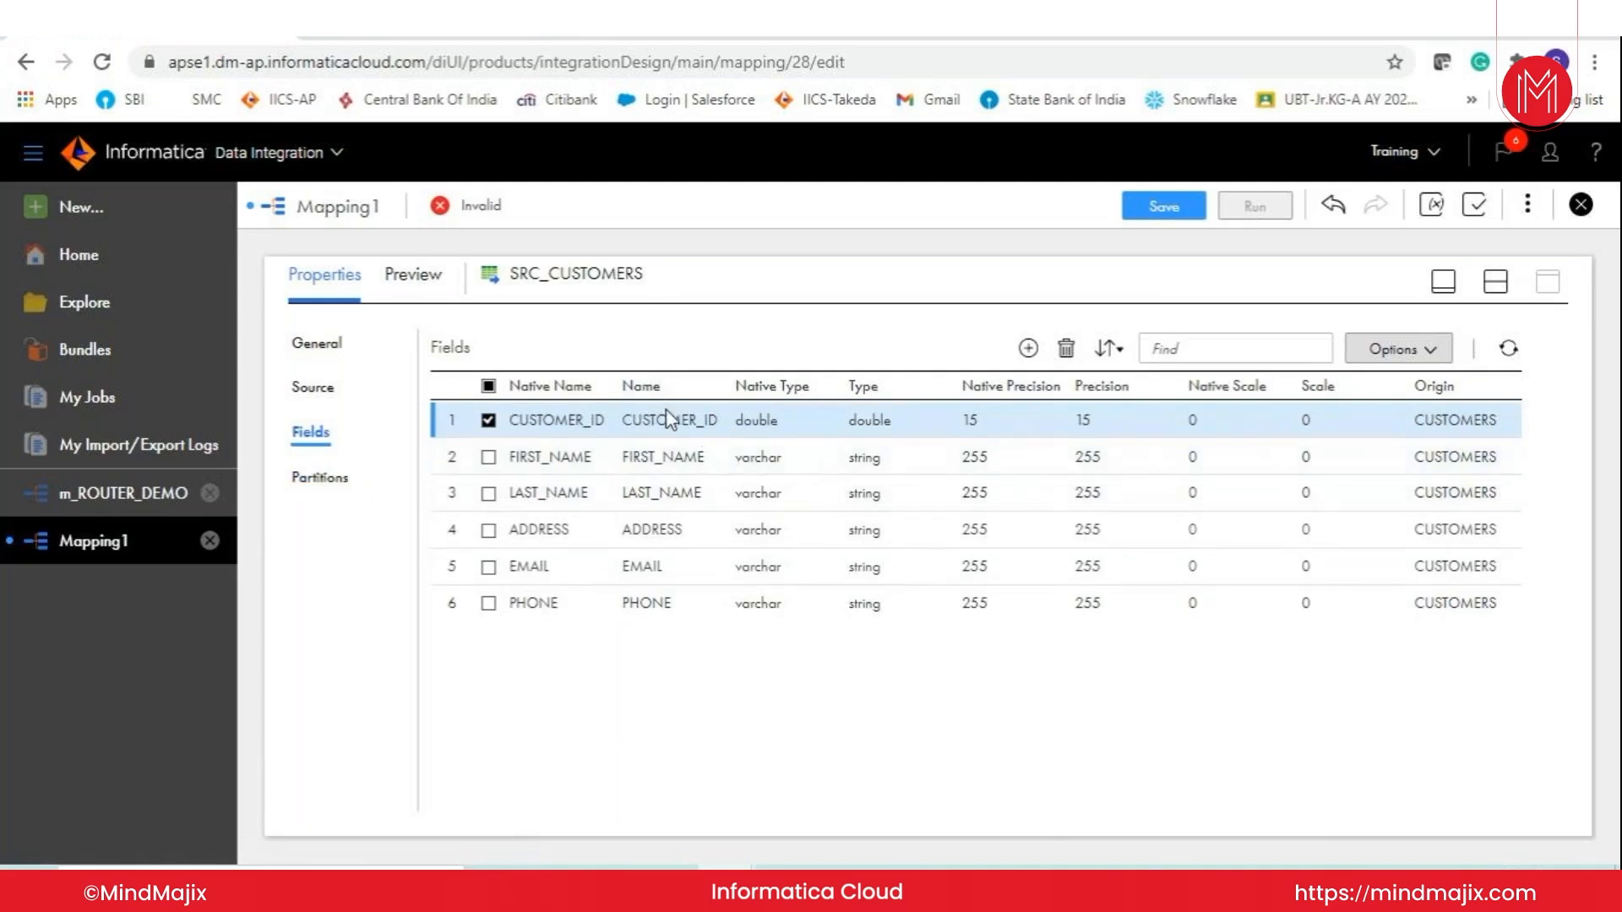
- Resolve the field name conflicts in JNR_CUST_ORD by giving the Master SRC_CUSTOMERS fields the bulk rename prefix MST_
{"action": "left_click", "coordinate": [1441, 281]}
{"action": "left_click", "coordinate": [970, 438]}
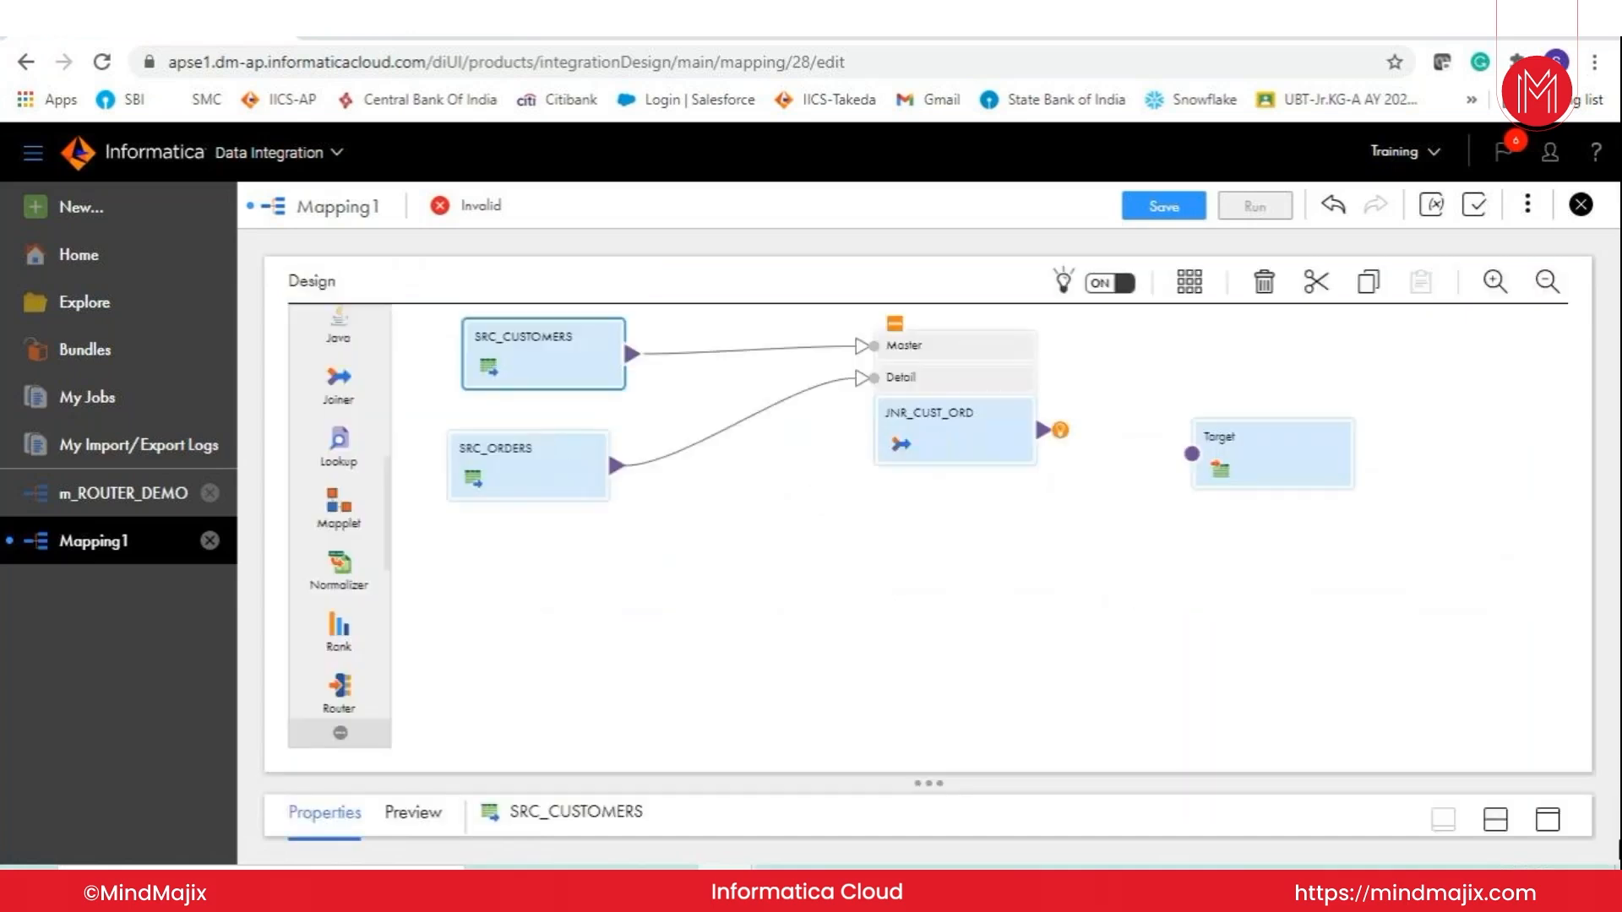
{"action": "left_click", "coordinate": [1548, 819]}
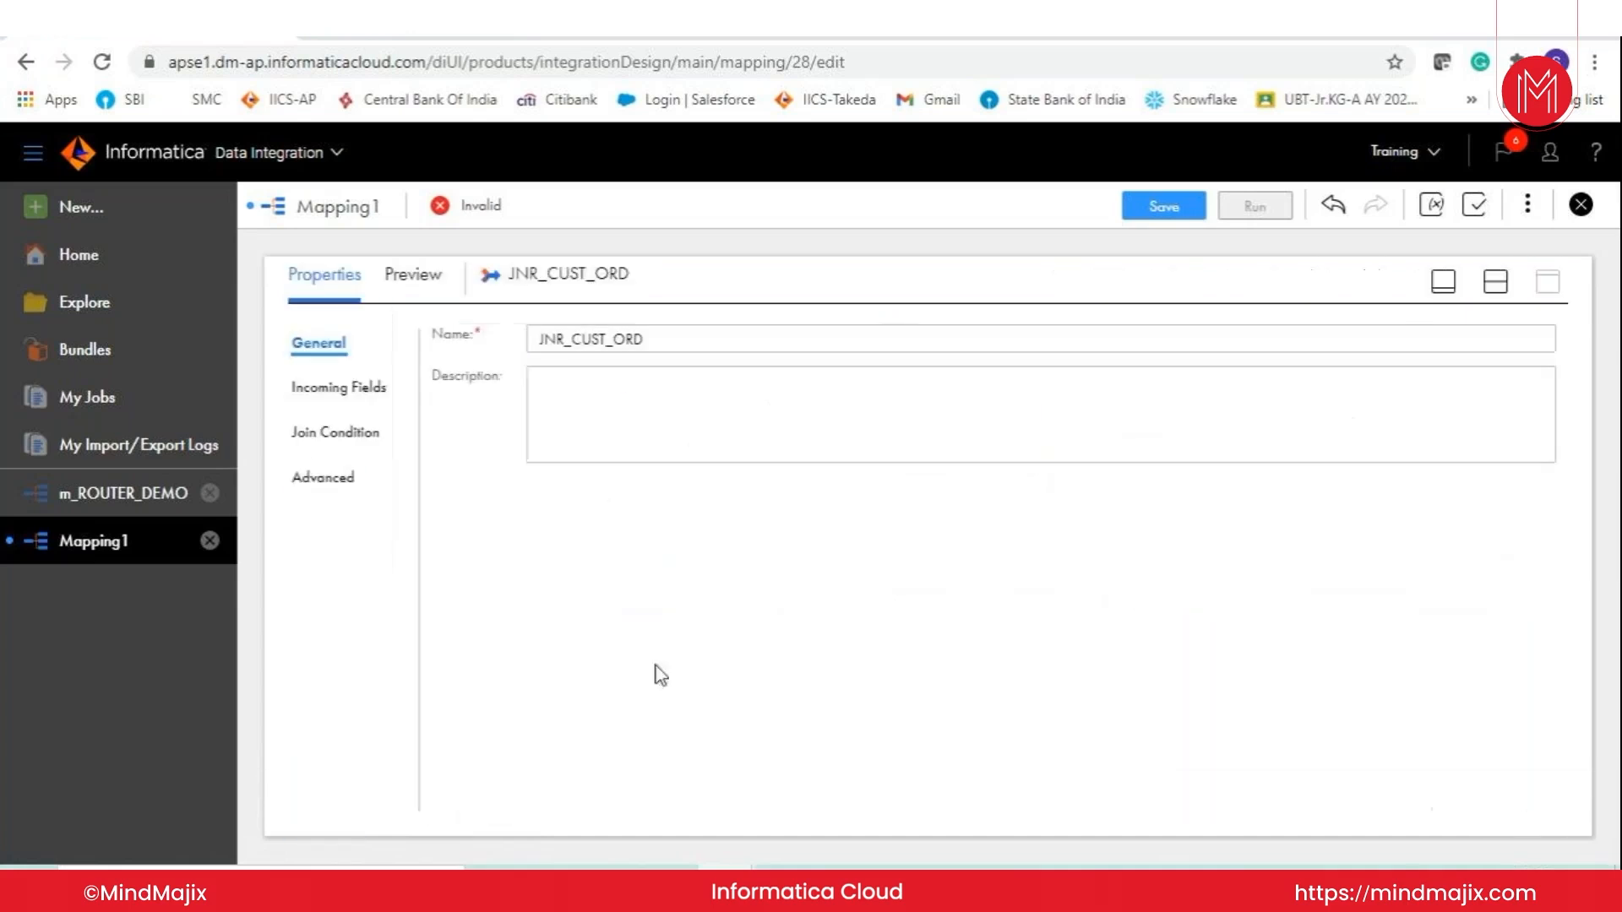
{"action": "left_click", "coordinate": [308, 393]}
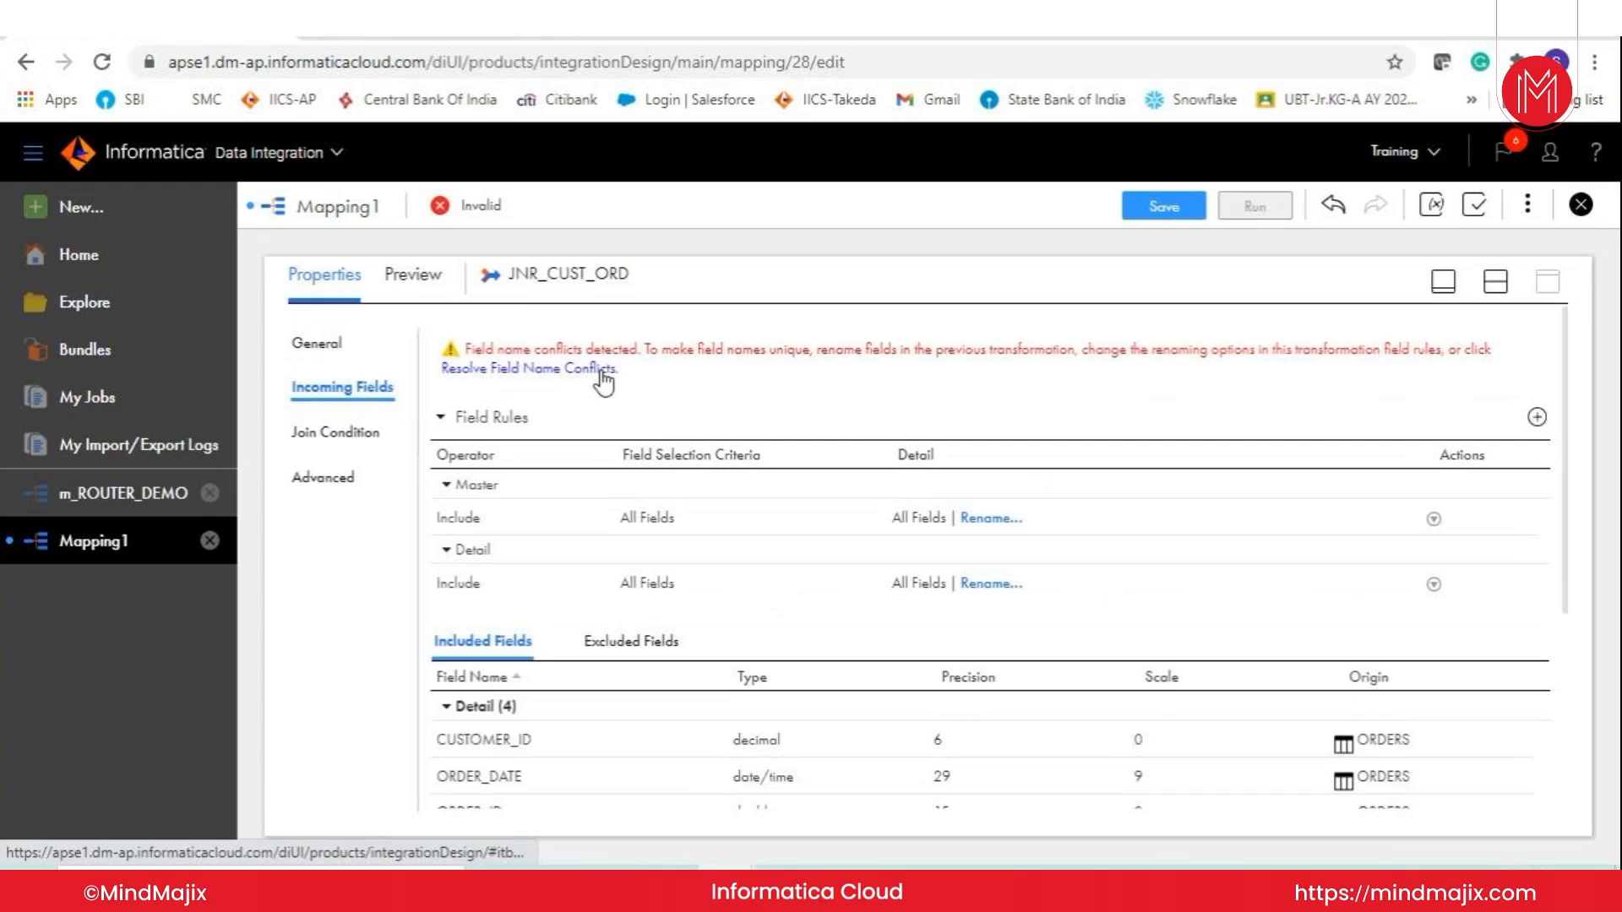
{"action": "left_click", "coordinate": [602, 370]}
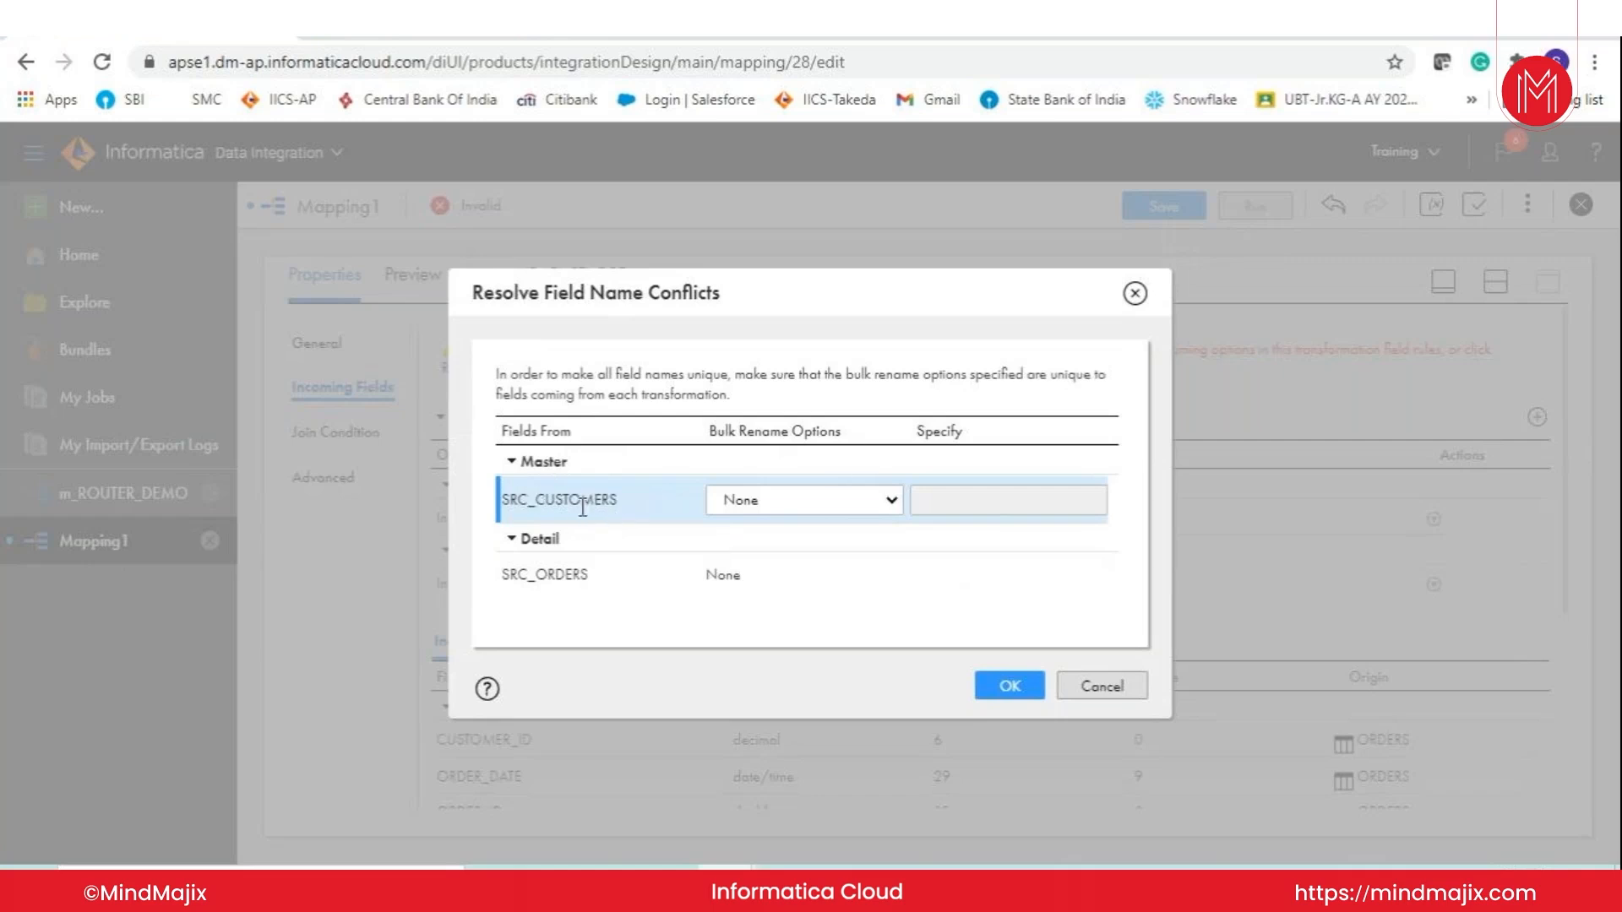
{"action": "left_click", "coordinate": [745, 501]}
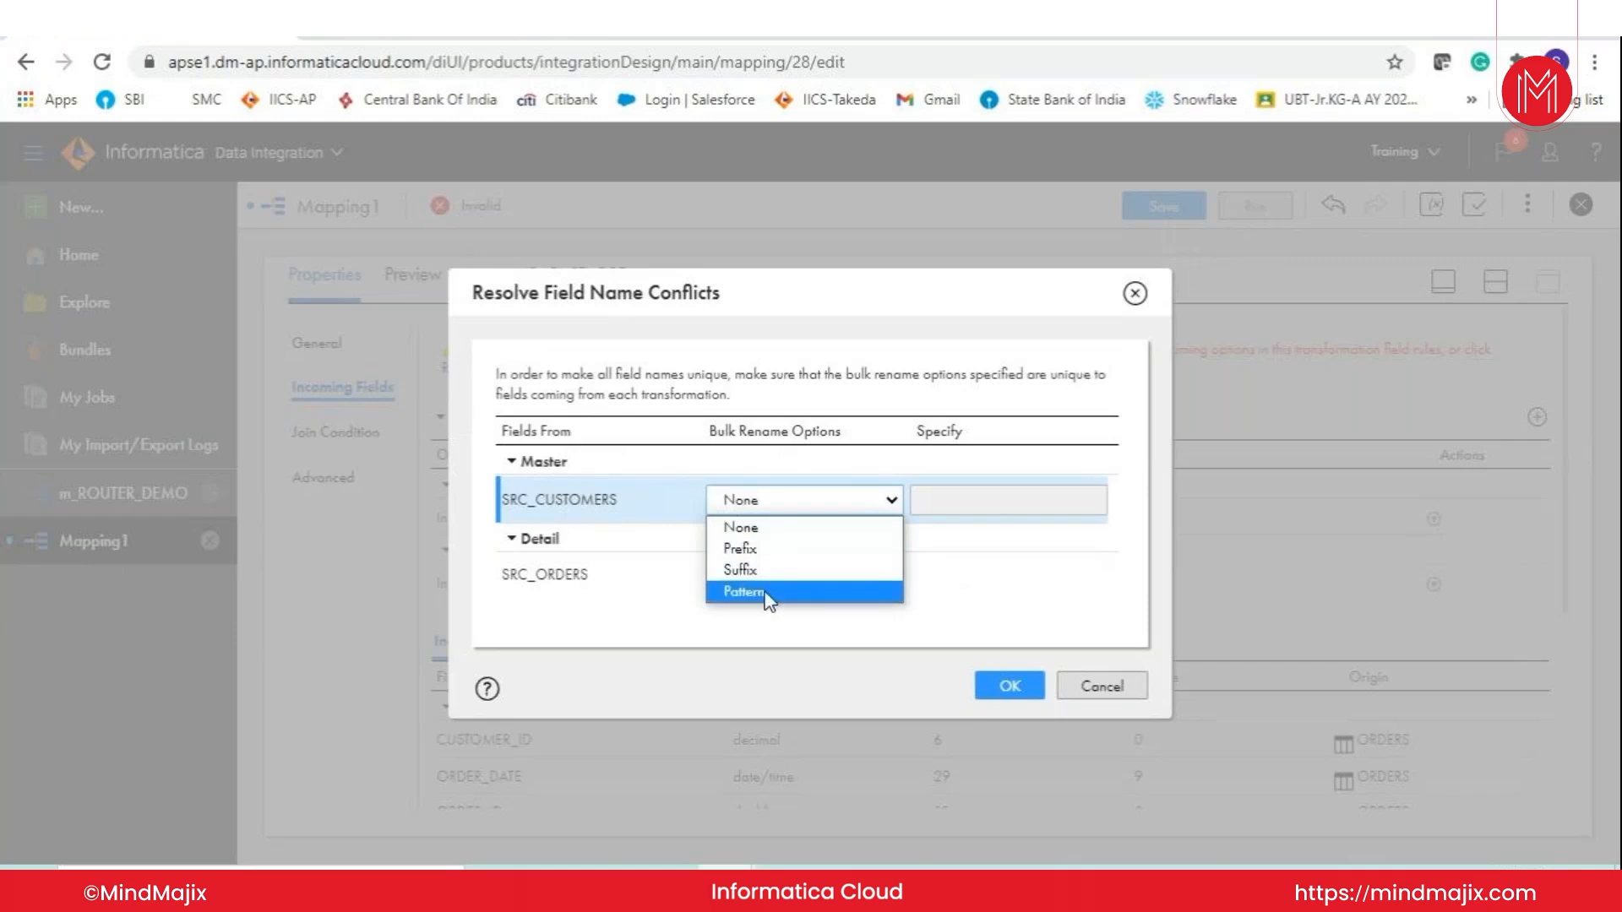
{"action": "left_click", "coordinate": [766, 555]}
{"action": "left_click", "coordinate": [928, 502]}
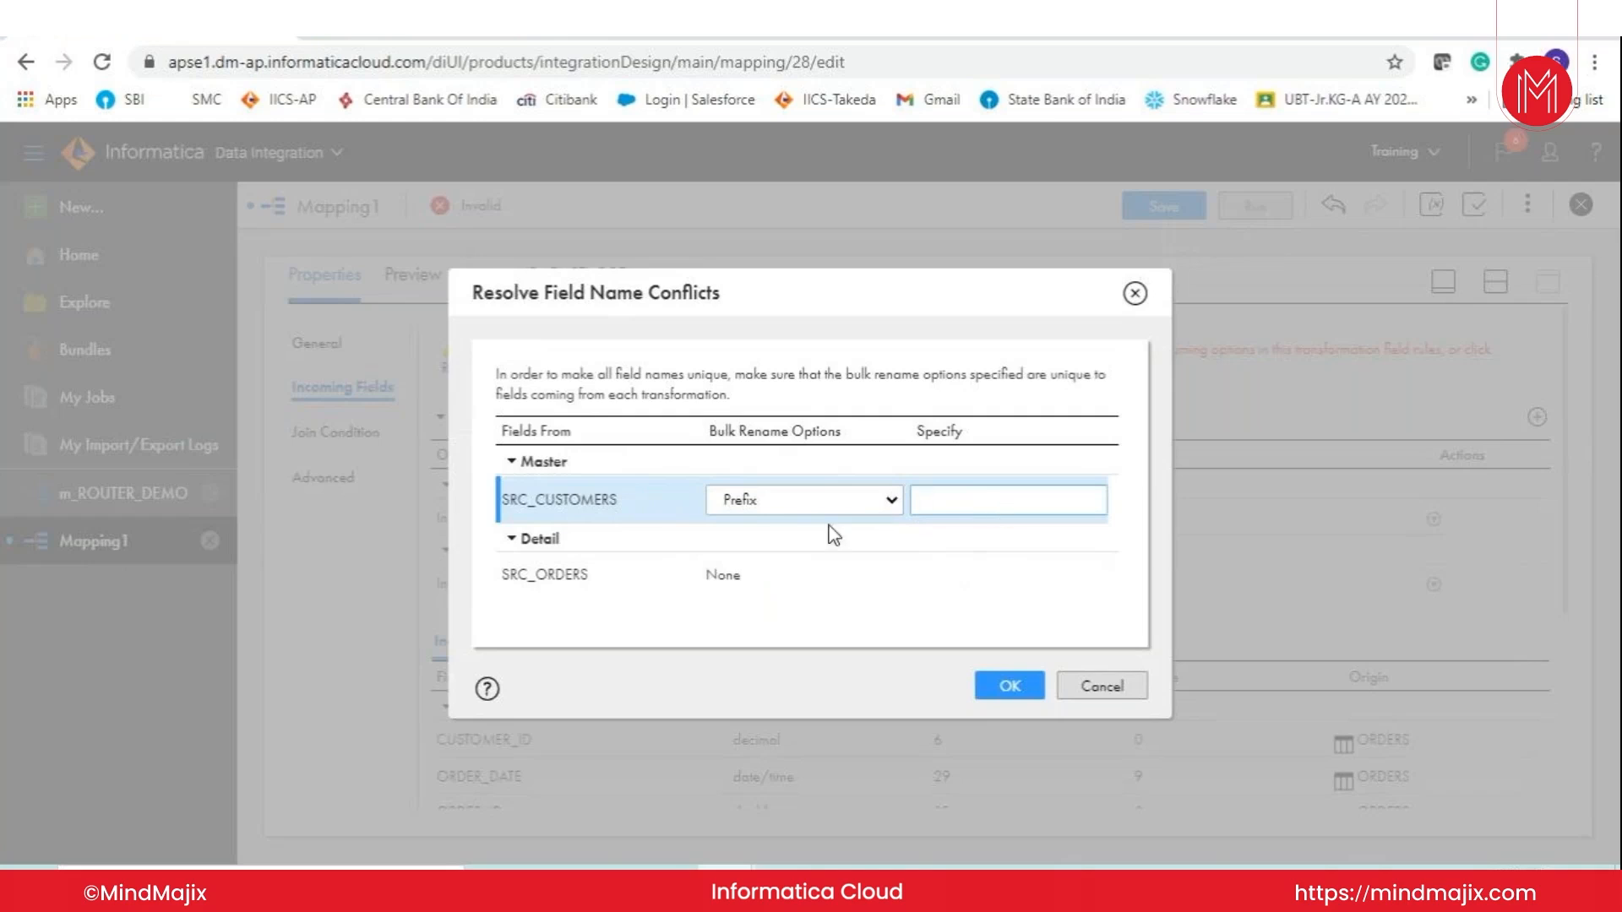
{"action": "type", "text": "MST_"}
{"action": "left_click", "coordinate": [876, 615]}
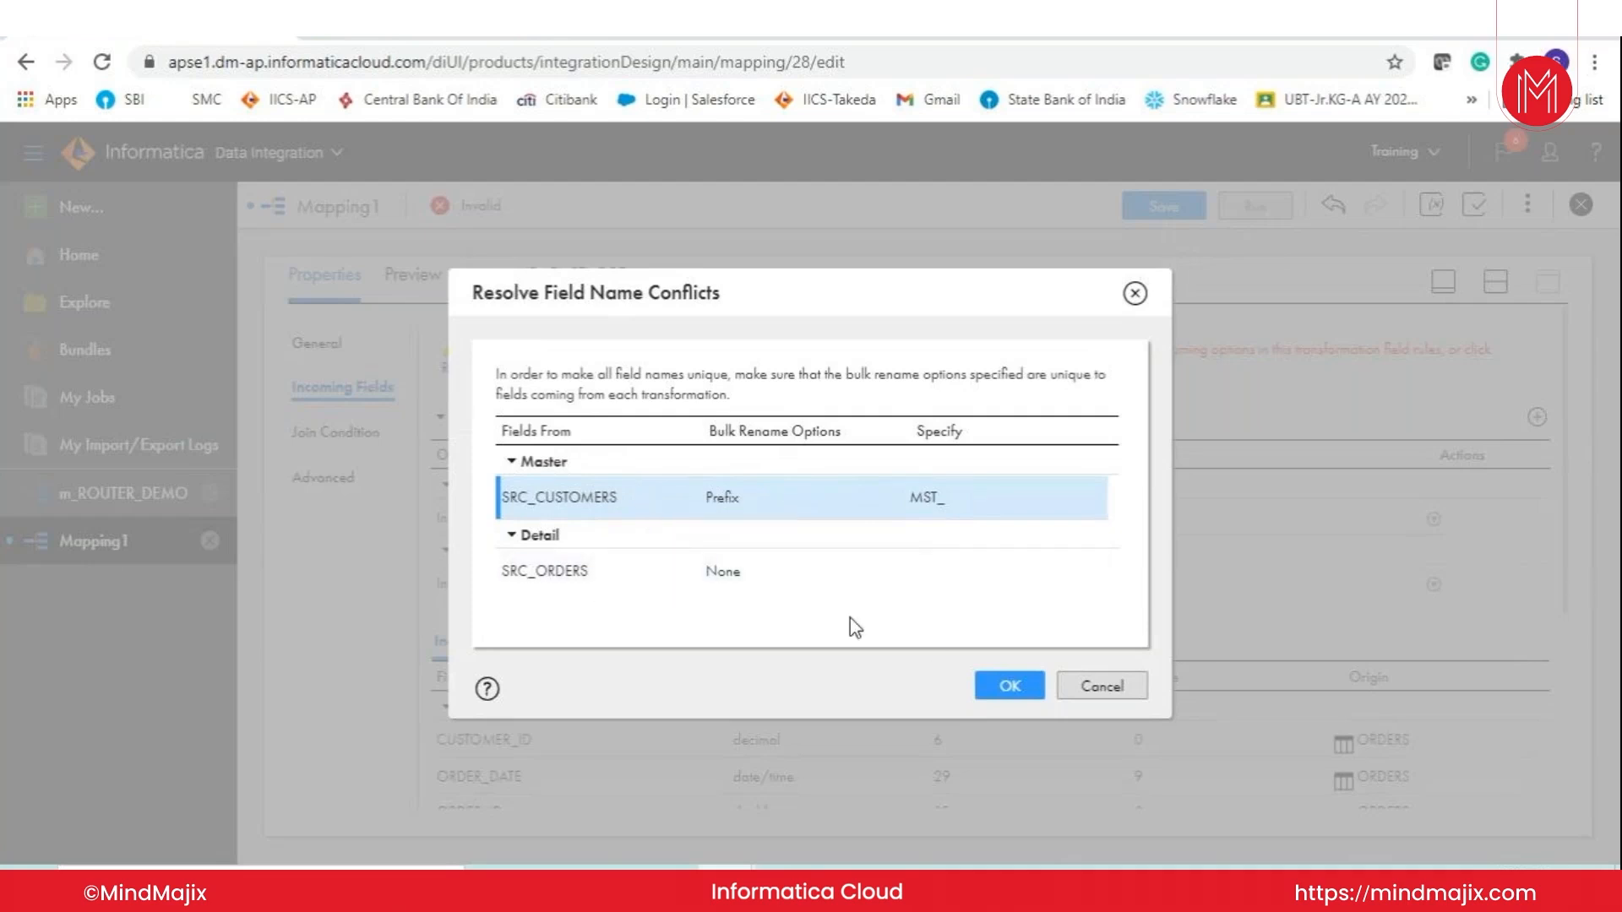
- Give the Detail SRC_ORDERS fields the bulk rename prefix DTL_ and apply the conflict resolution
{"action": "left_click", "coordinate": [763, 583]}
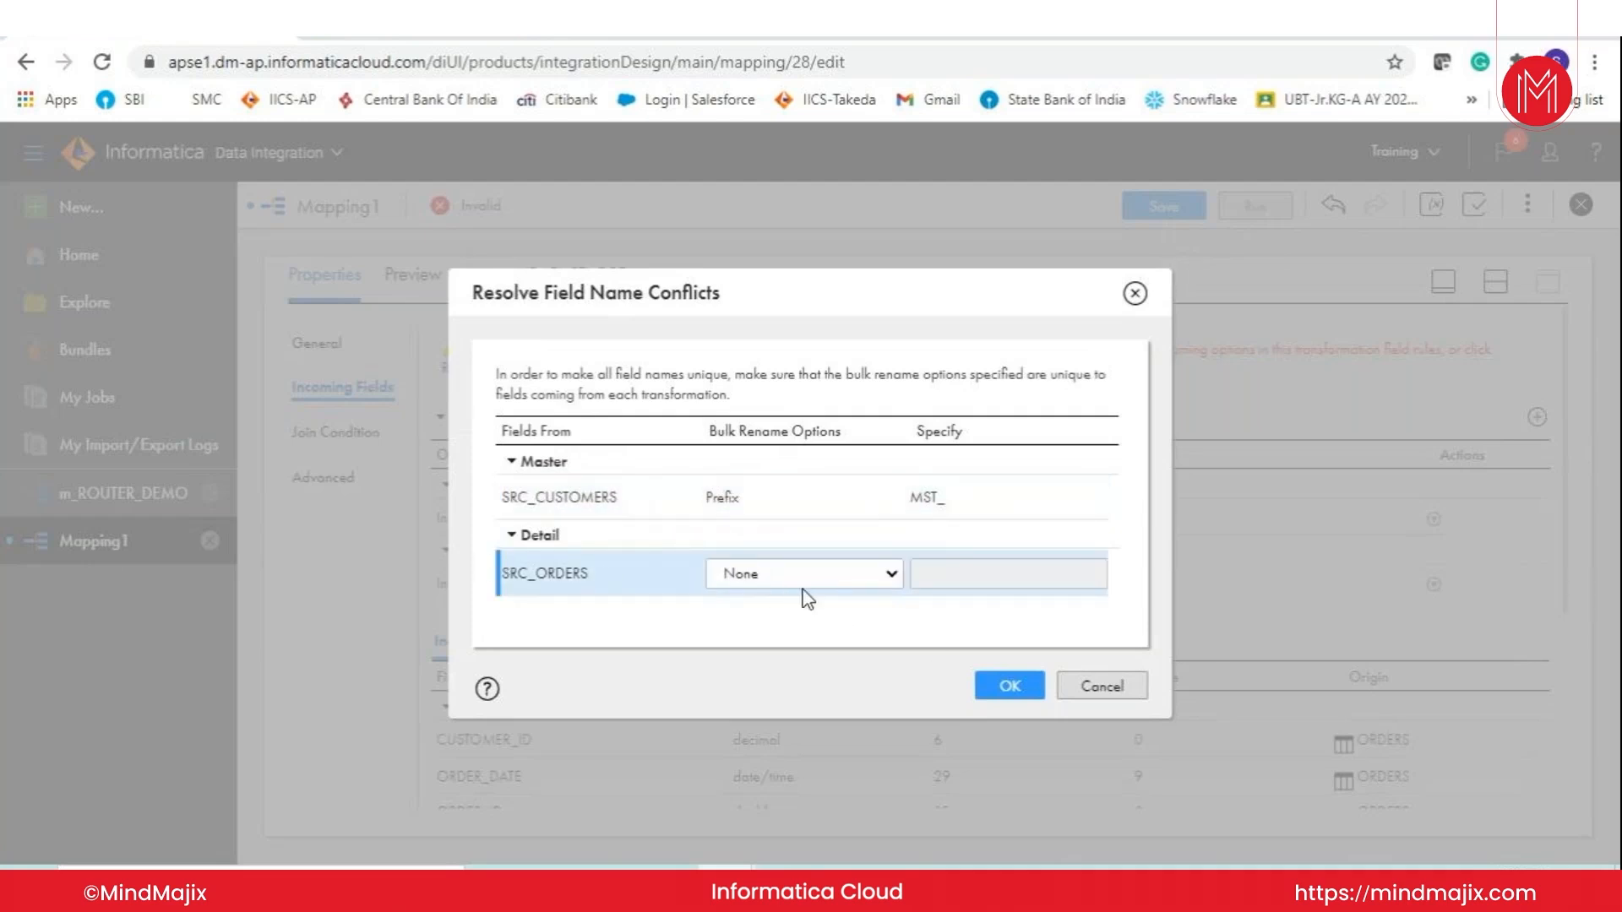
{"action": "left_click", "coordinate": [778, 575]}
{"action": "left_click", "coordinate": [757, 623]}
{"action": "left_click", "coordinate": [936, 571]}
{"action": "type", "text": "DTL_"}
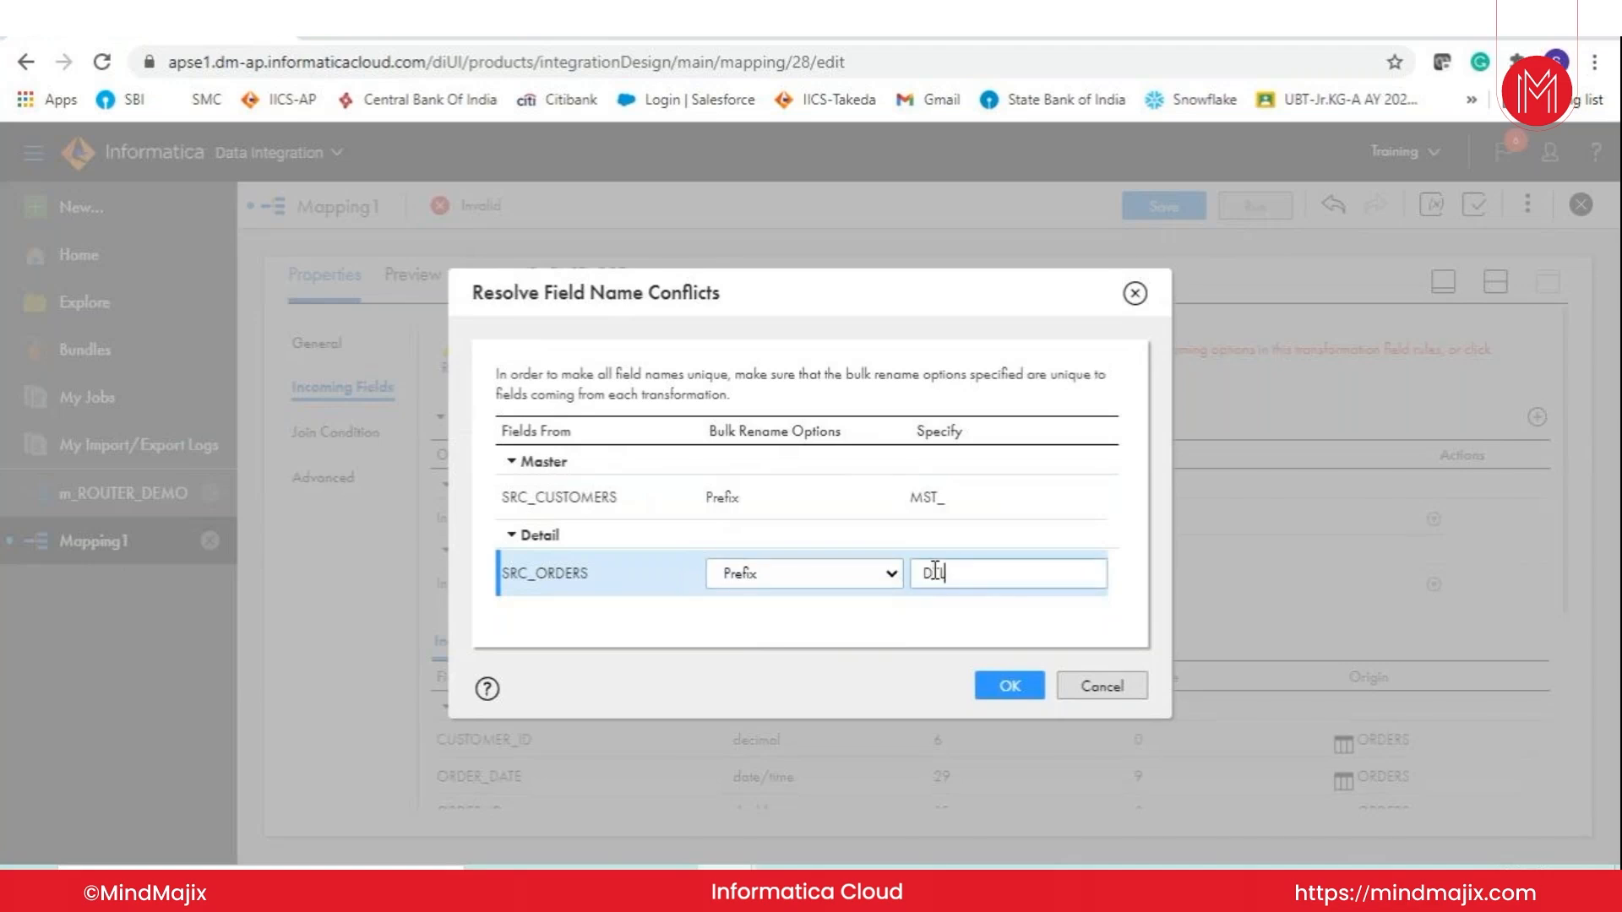
{"action": "left_click", "coordinate": [1013, 686]}
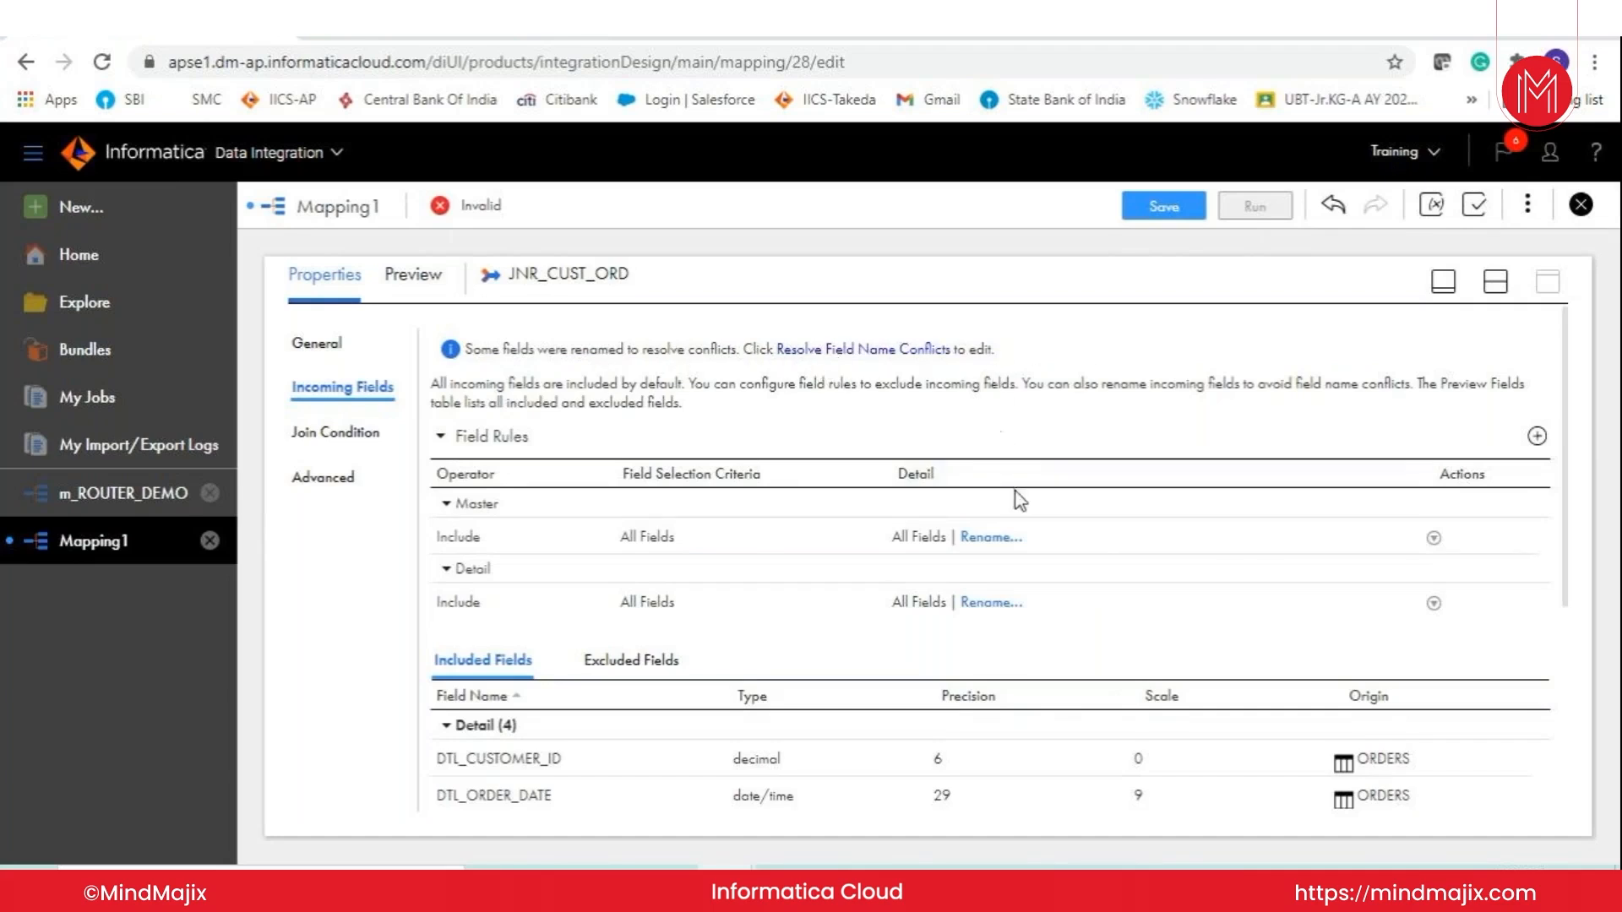
- Review the prefixes on the Joiner's included Detail and Master fields
{"action": "scroll", "coordinate": [1020, 496], "scroll_direction": "down", "scroll_amount": 4}
{"action": "scroll", "coordinate": [1024, 503], "scroll_direction": "down", "scroll_amount": 1}
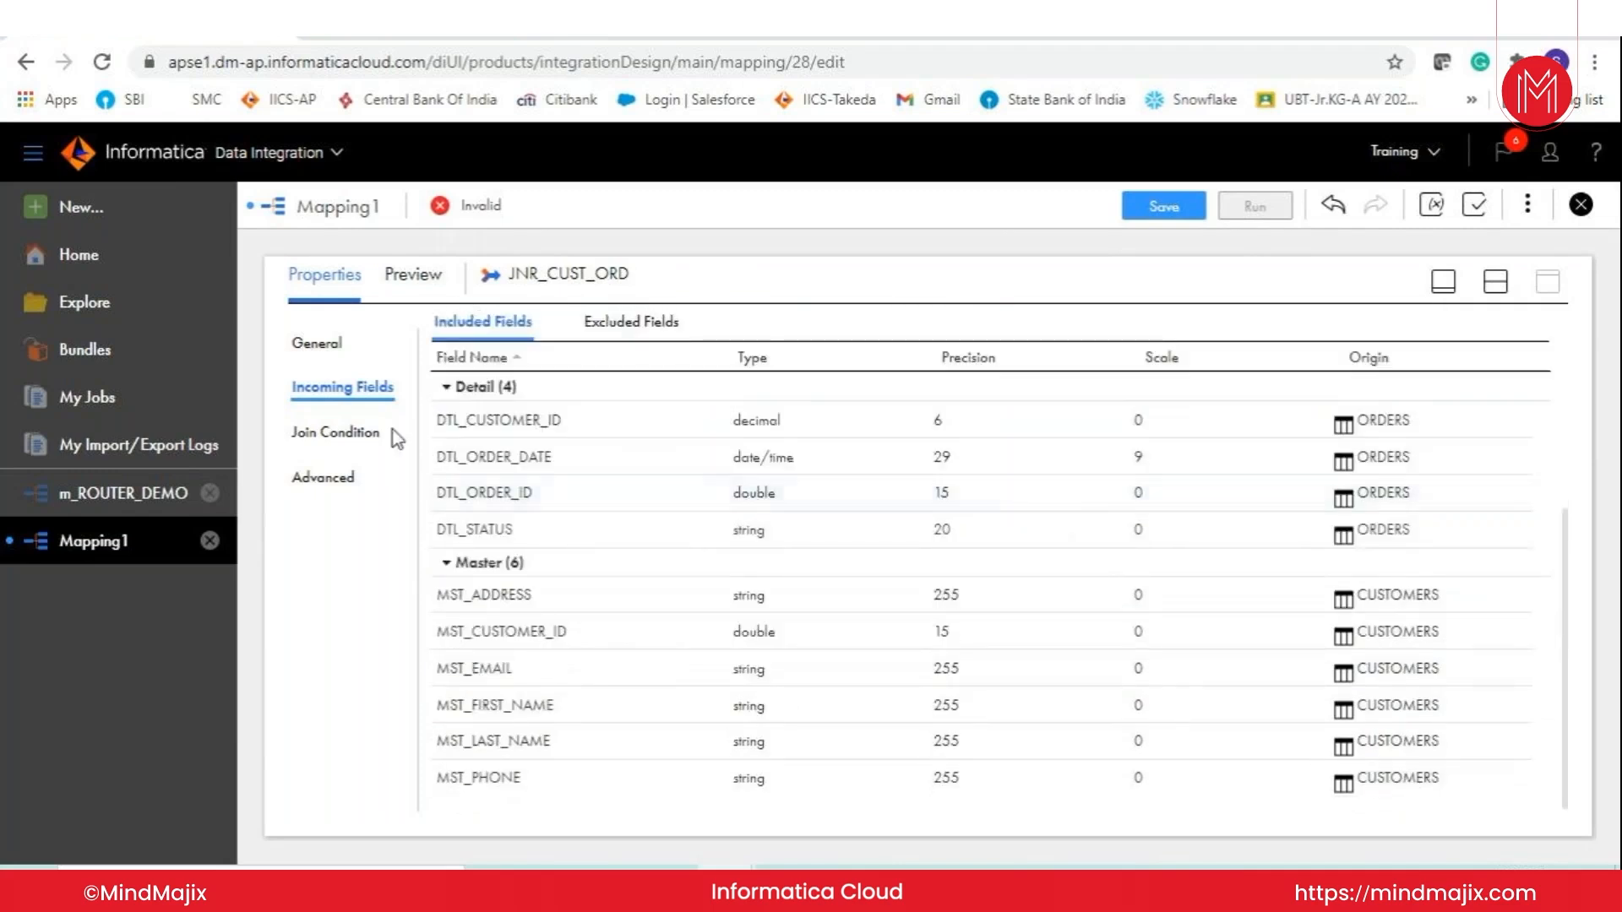
{"action": "double_click", "coordinate": [473, 386]}
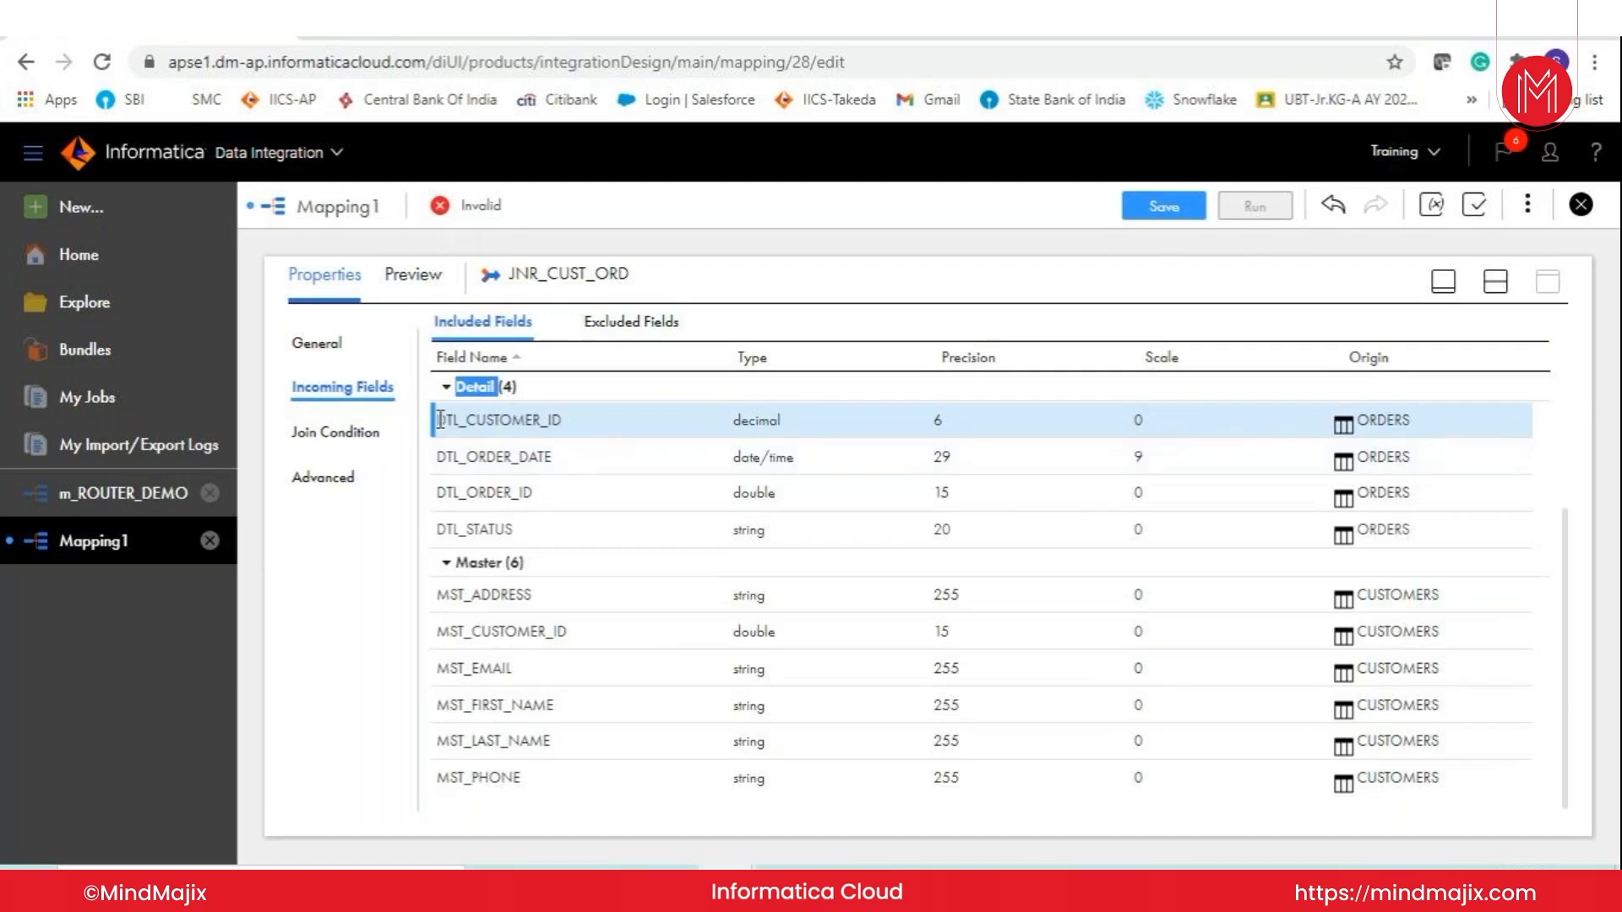
{"action": "left_click_drag", "start_coordinate": [470, 427], "coordinate": [442, 425]}
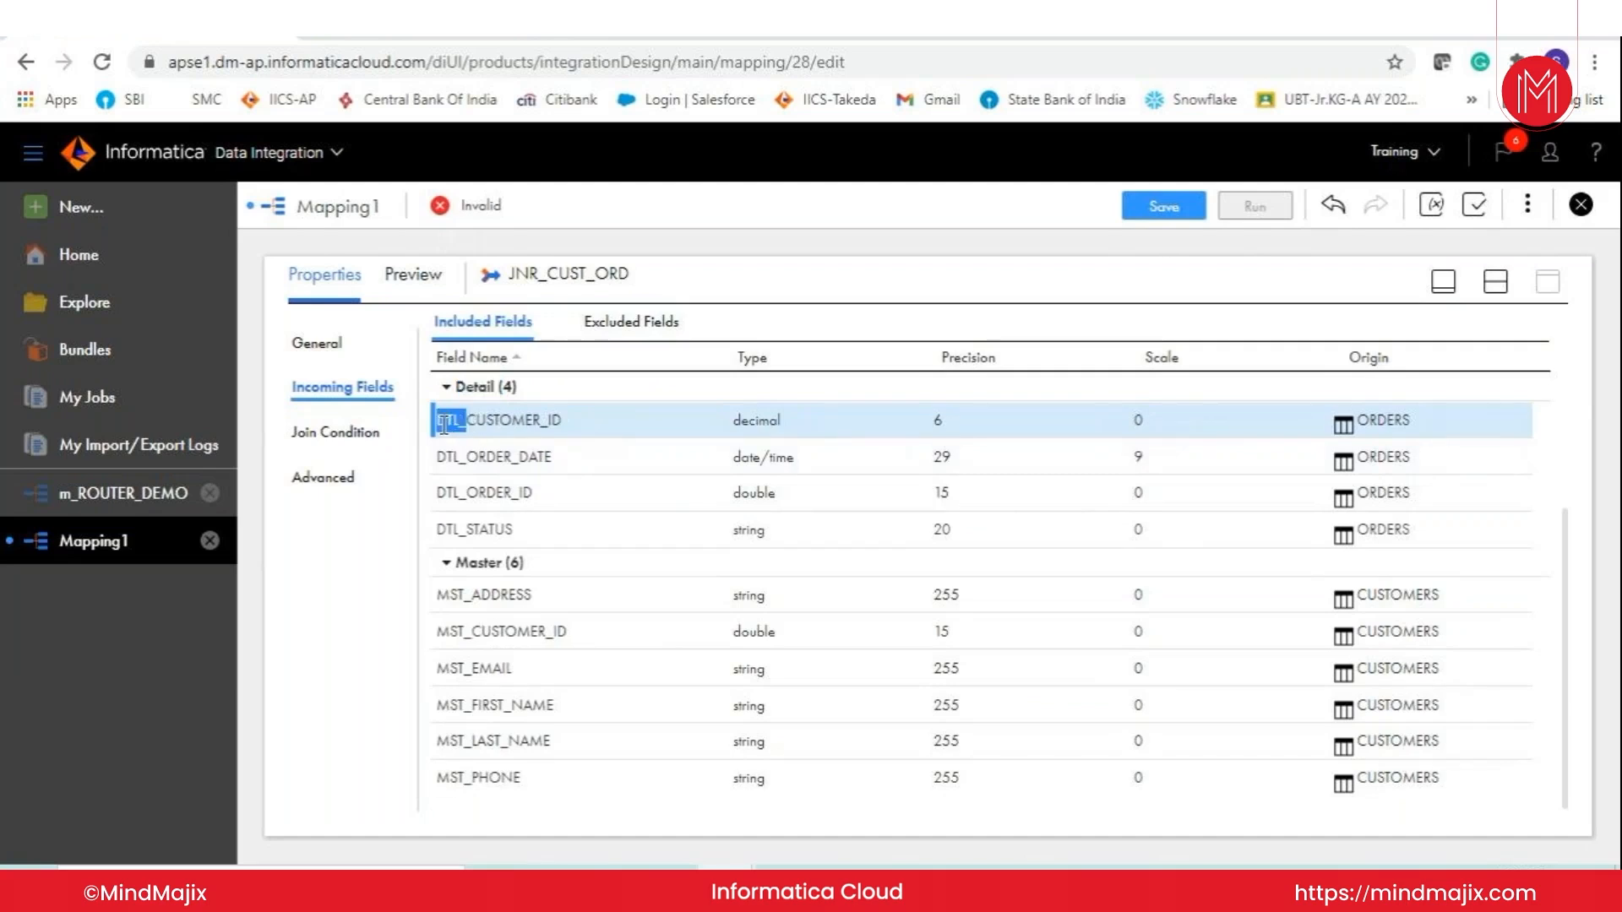
{"action": "left_click_drag", "start_coordinate": [471, 595], "coordinate": [438, 597]}
{"action": "left_click_drag", "start_coordinate": [440, 601], "coordinate": [440, 601]}
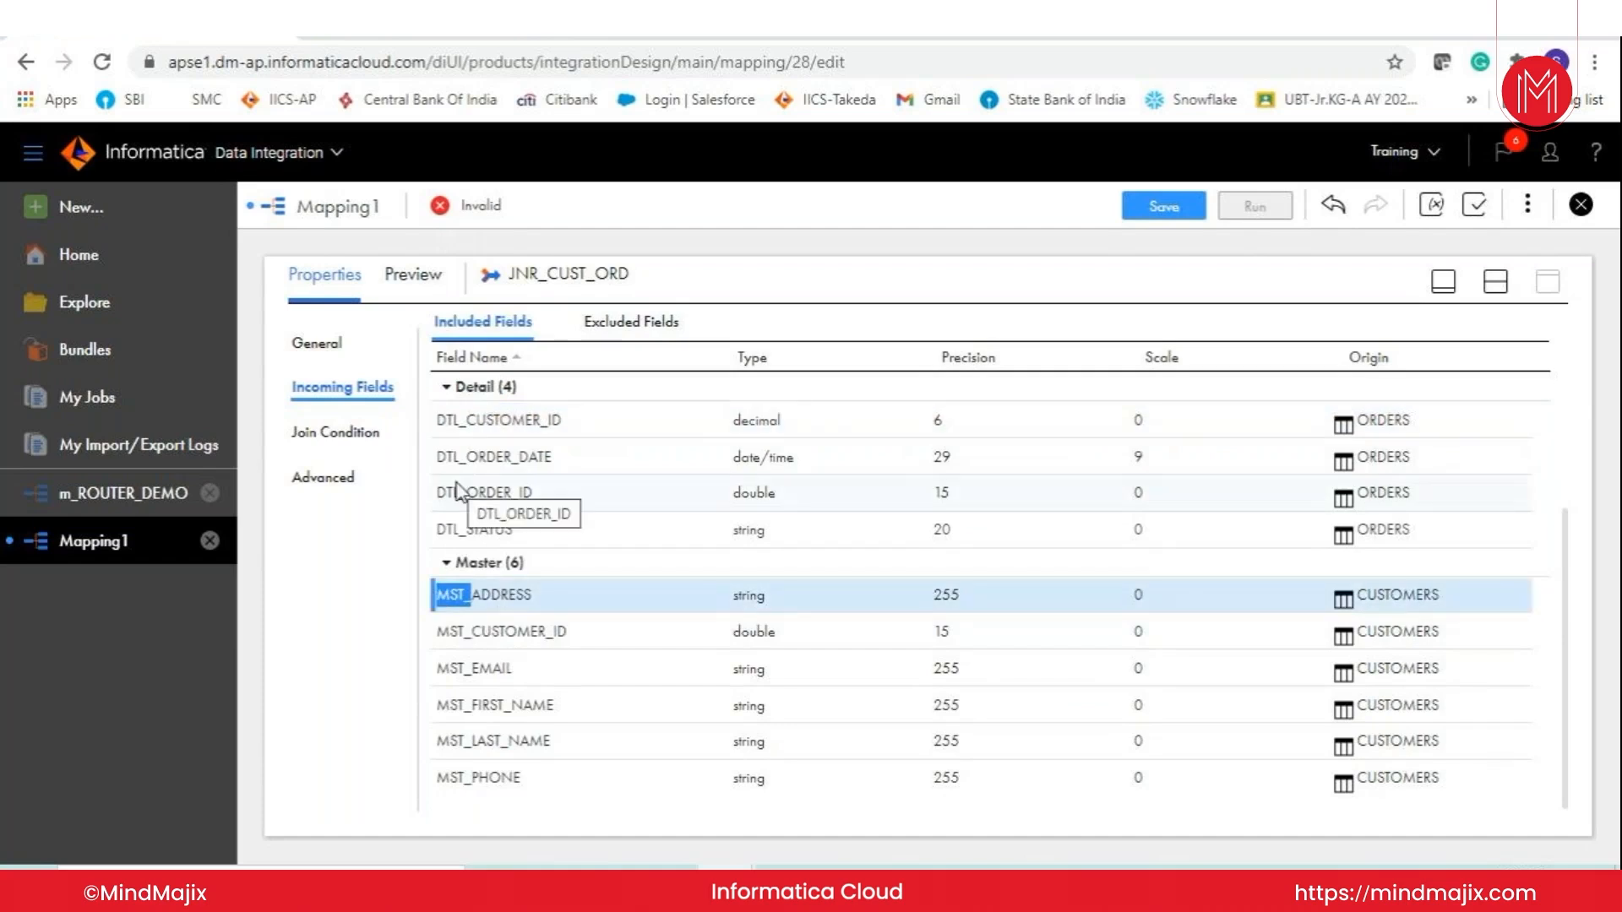
- Open the Joiner's join condition settings and choose Normal as the join type
{"action": "left_click", "coordinate": [372, 435]}
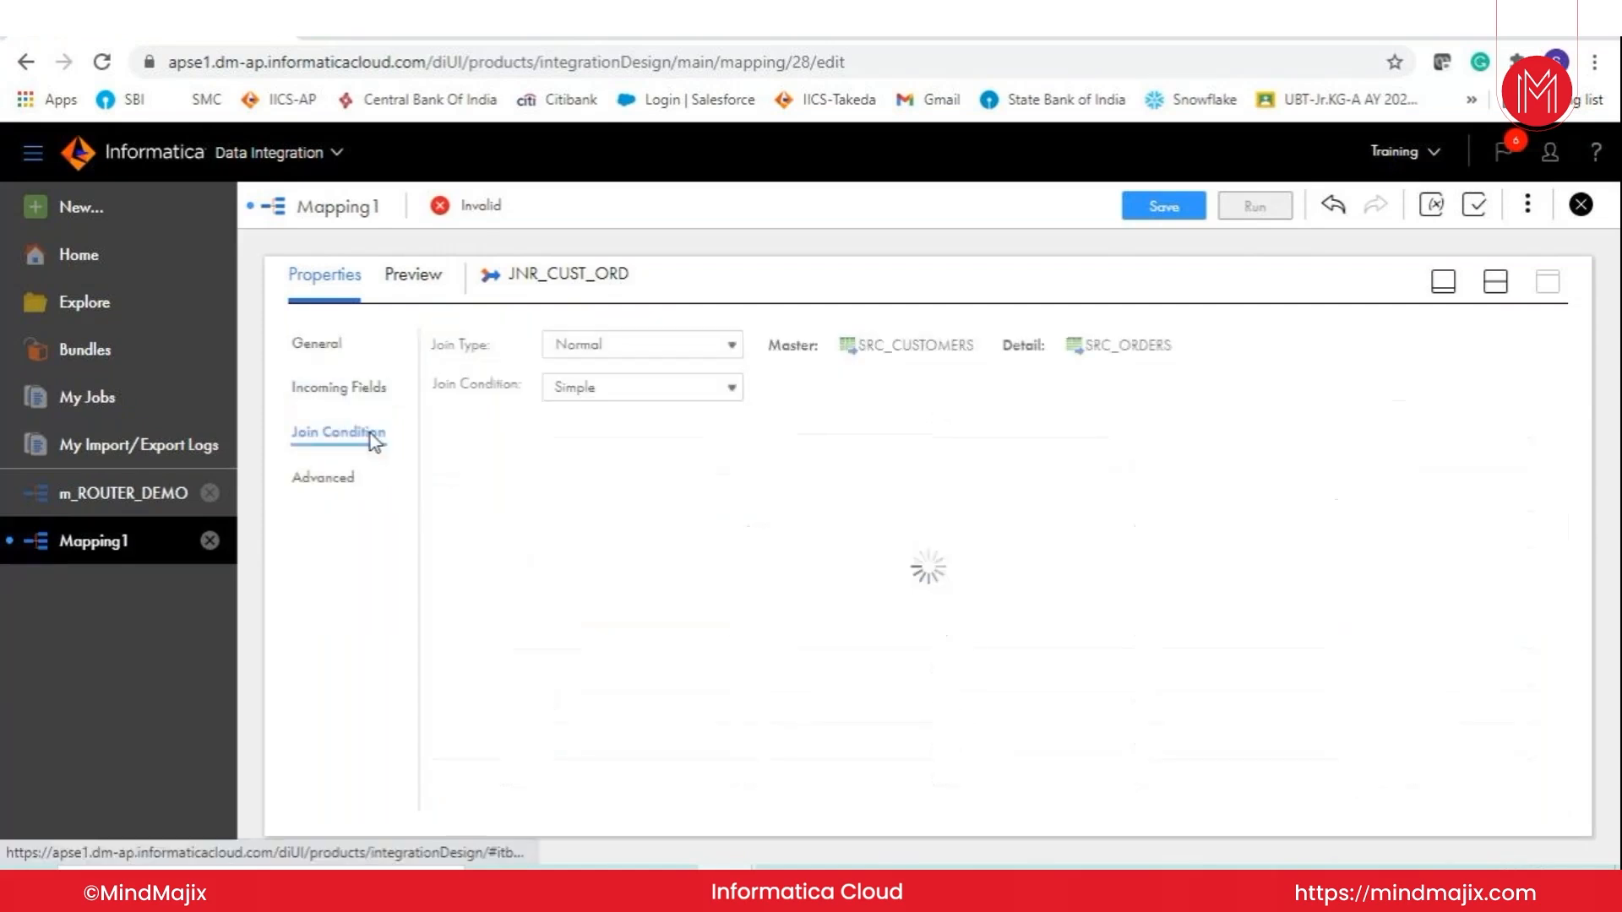
{"action": "left_click", "coordinate": [608, 395]}
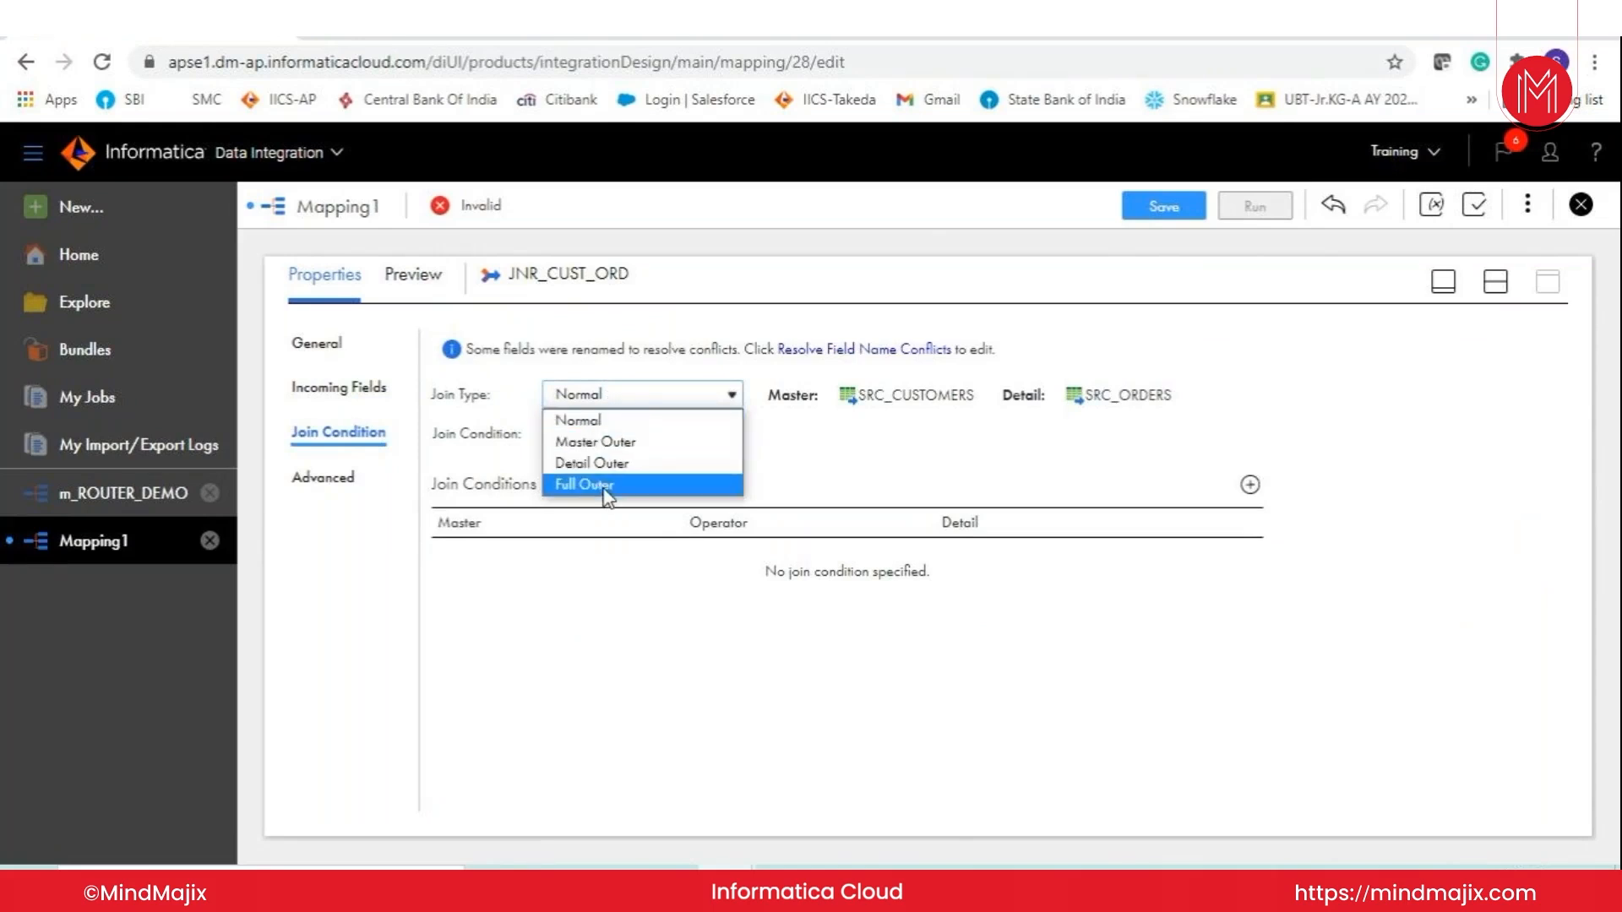
{"action": "left_click", "coordinate": [598, 428]}
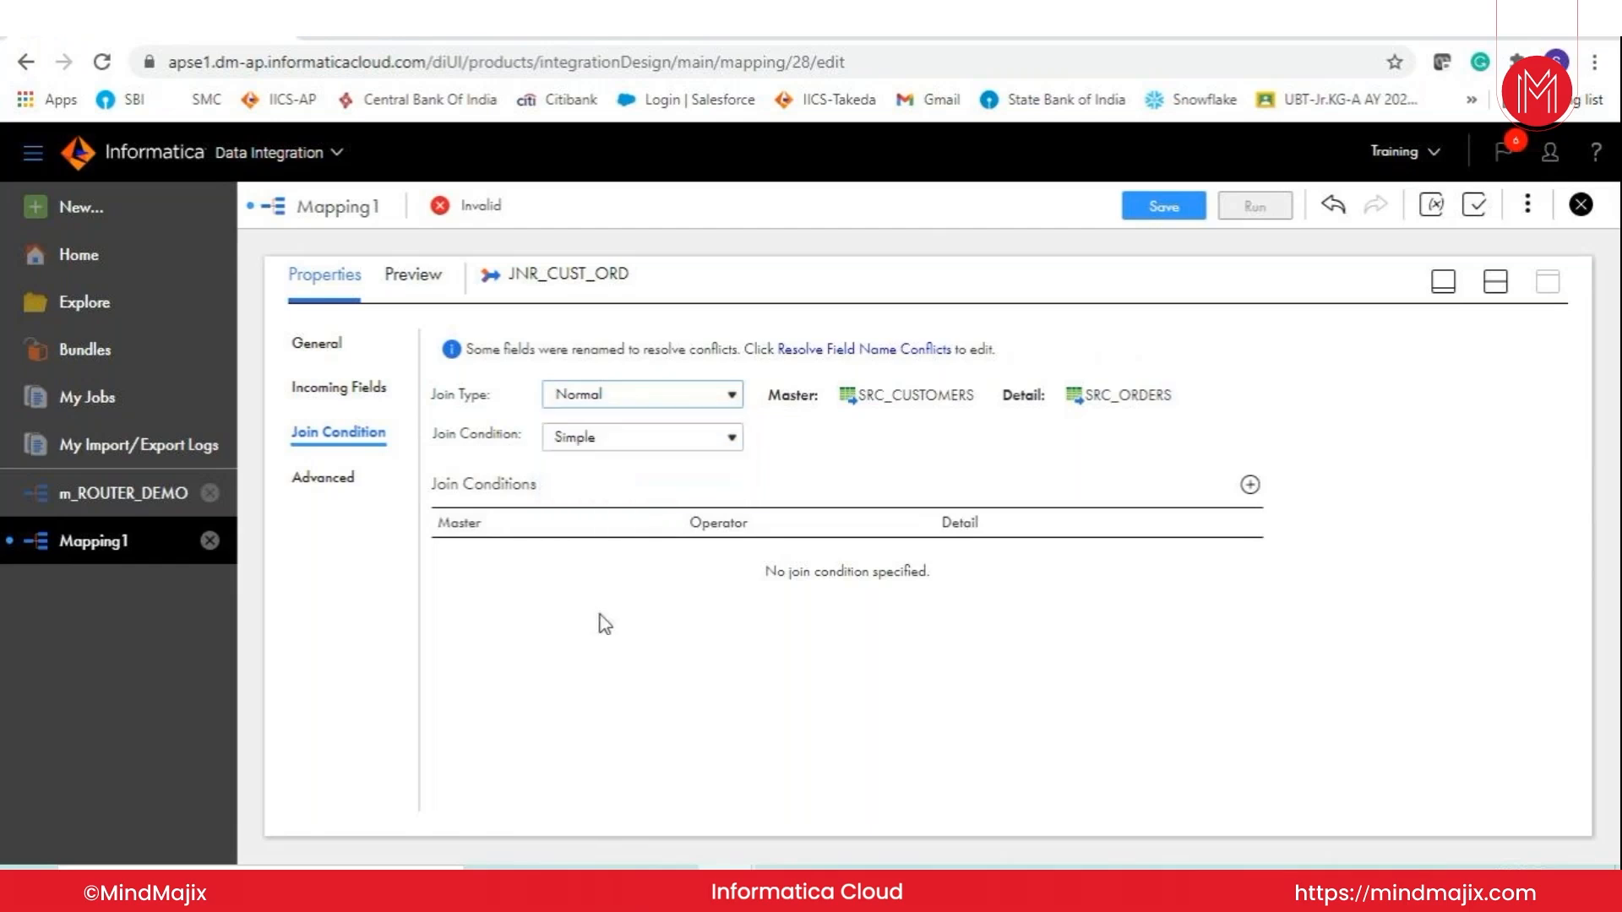
- Add a join condition to JNR_CUST_ORD matching the Master field MST_CUSTOMER_ID with the Detail field DTL_CUSTOMER_ID
{"action": "left_click", "coordinate": [1250, 486]}
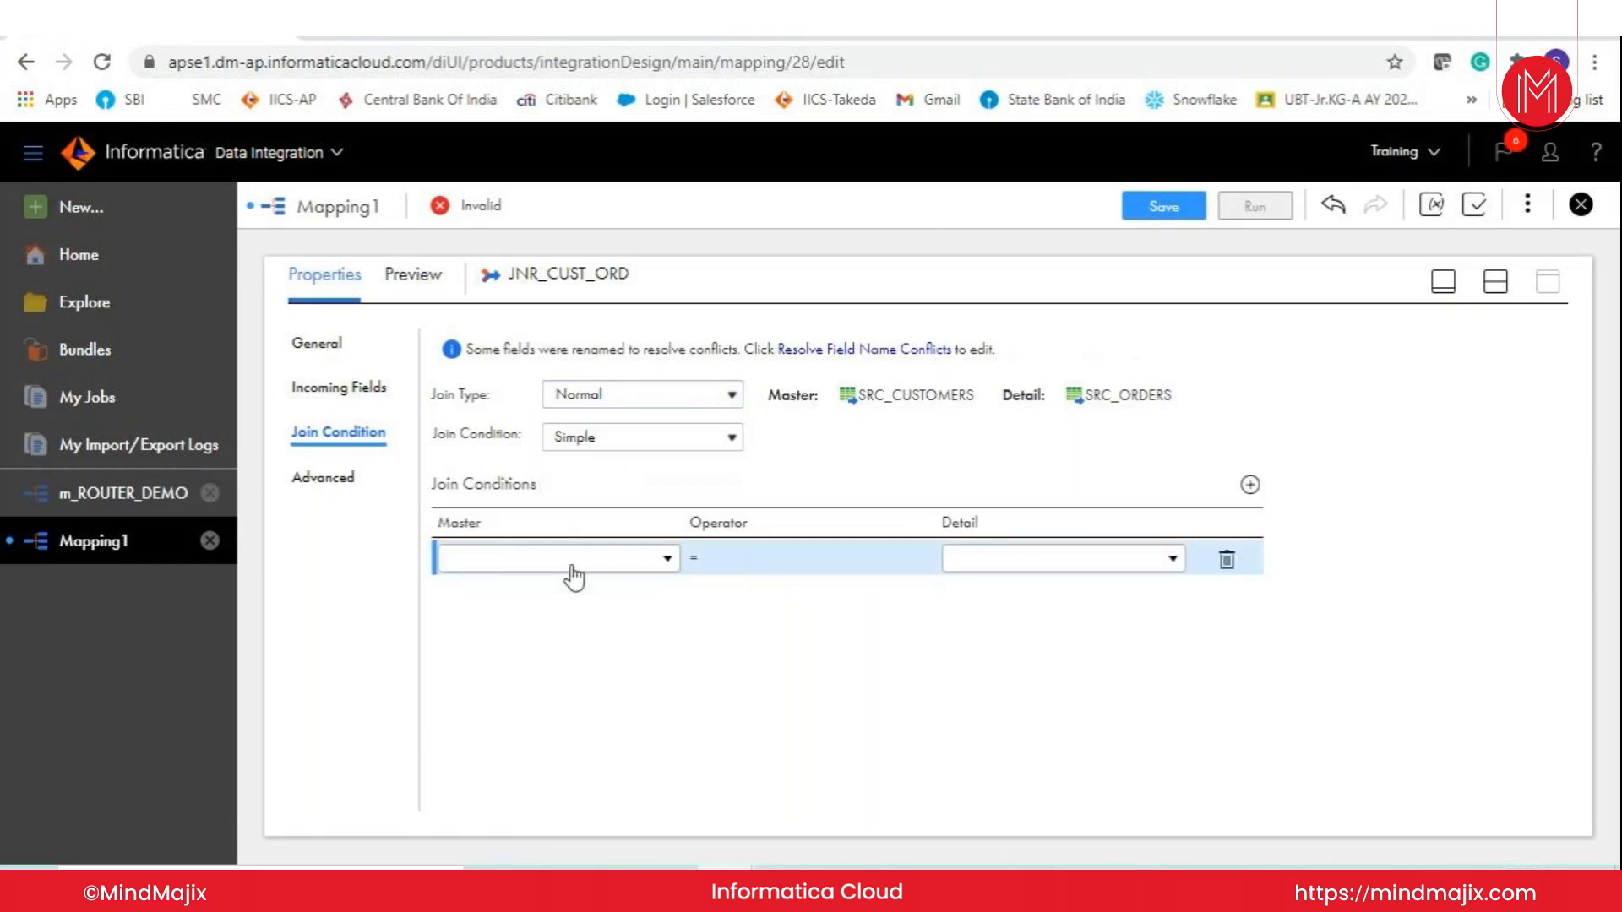
{"action": "left_click", "coordinate": [573, 559]}
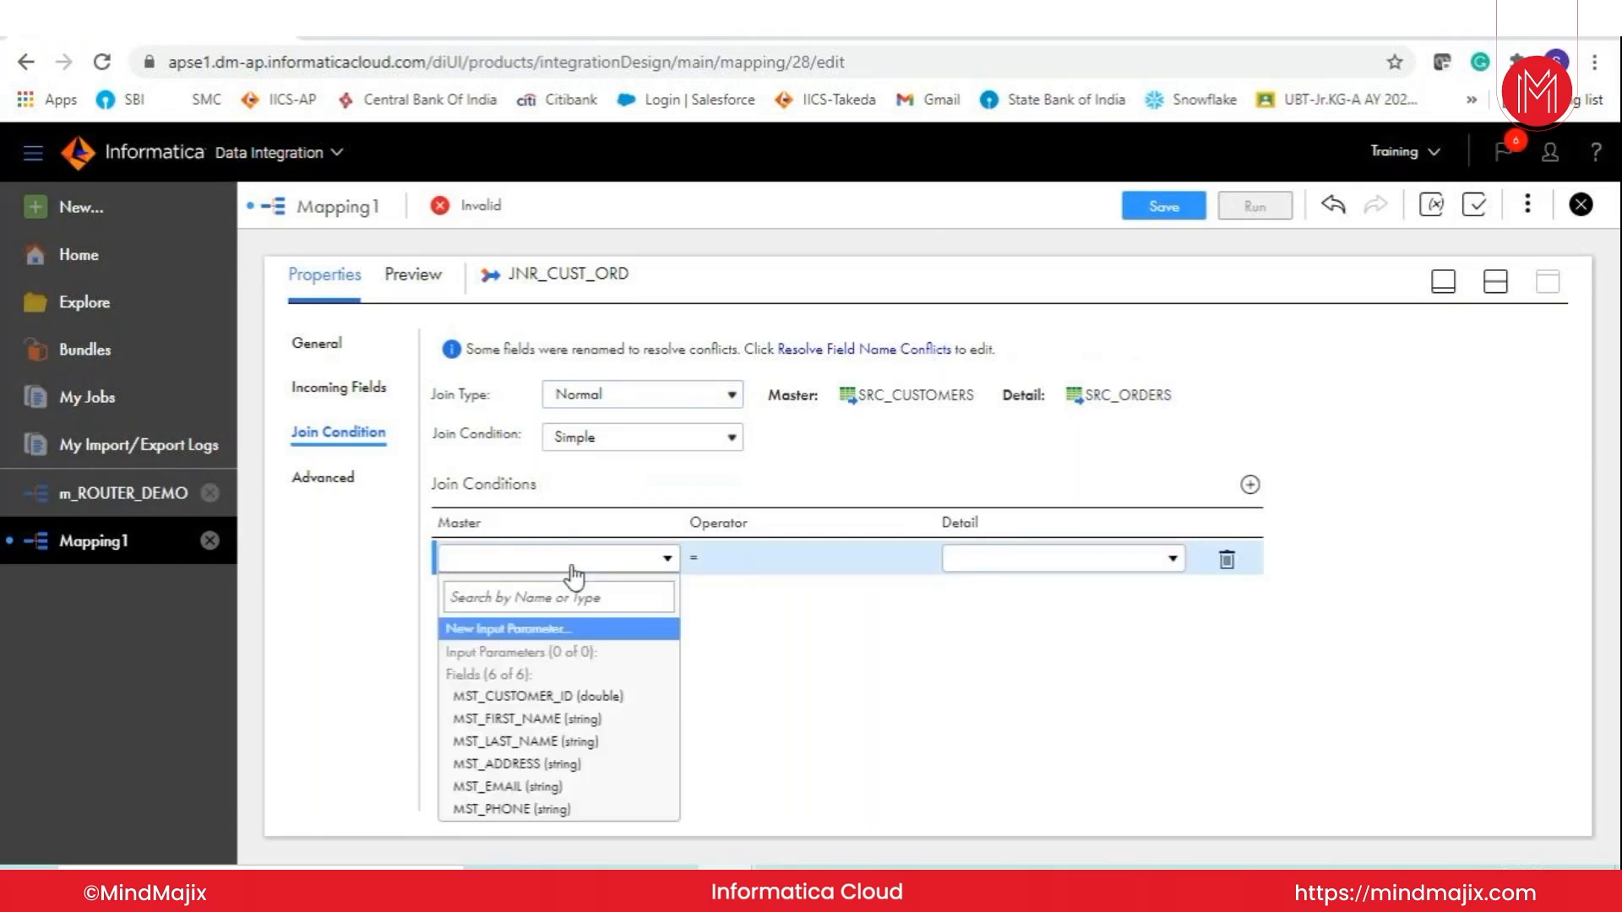
{"action": "left_click", "coordinate": [513, 698]}
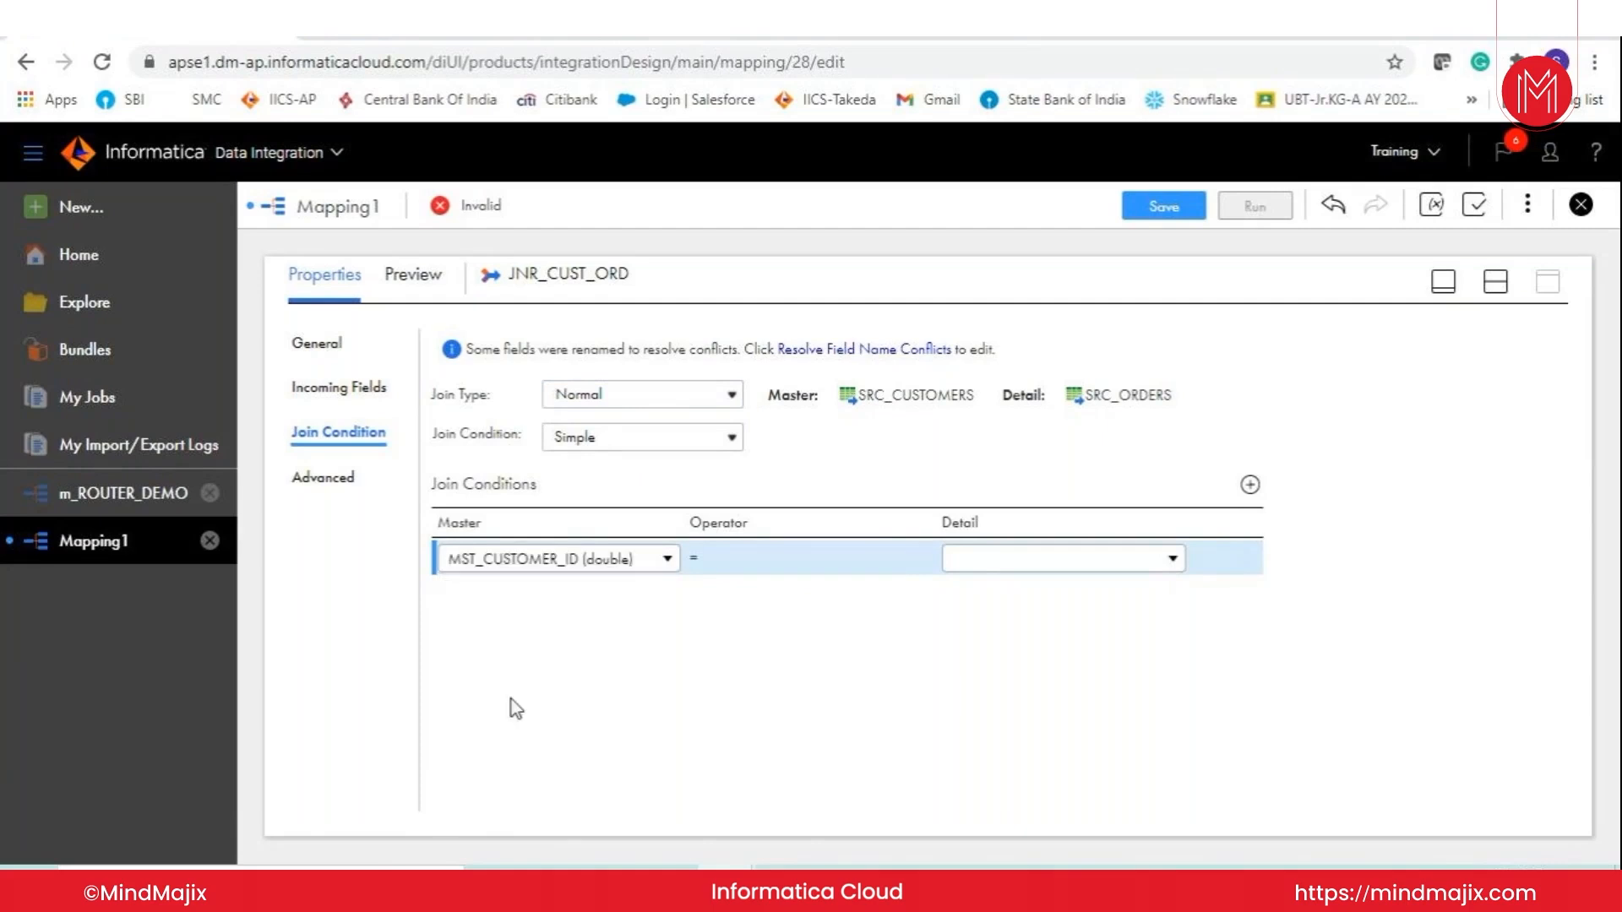
{"action": "left_click", "coordinate": [1030, 566]}
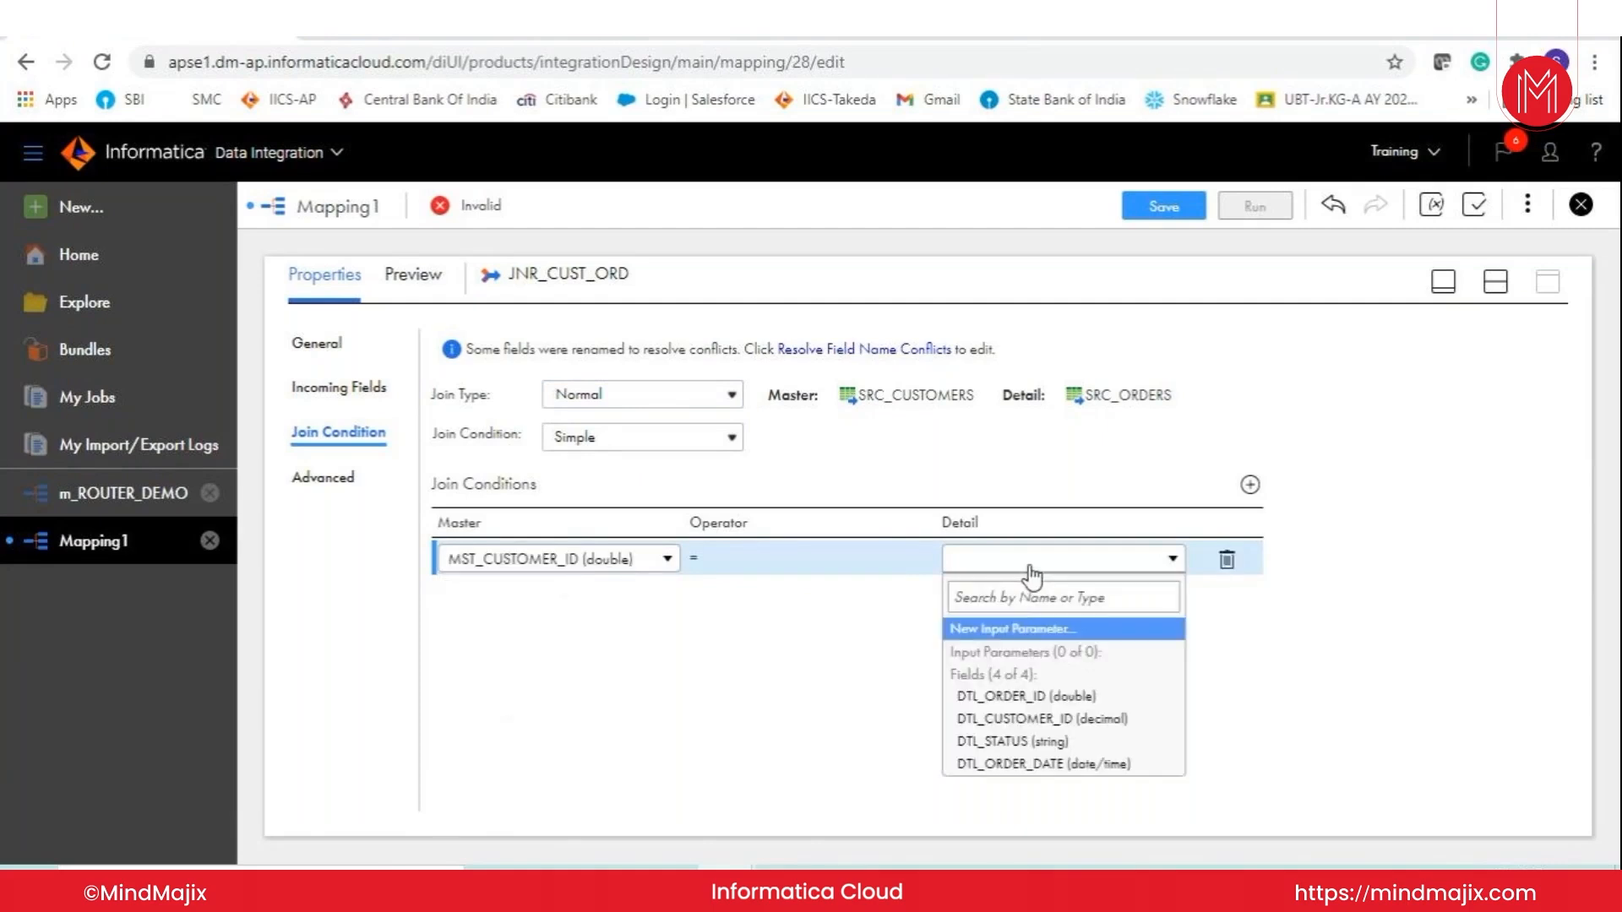
{"action": "left_click", "coordinate": [1002, 719]}
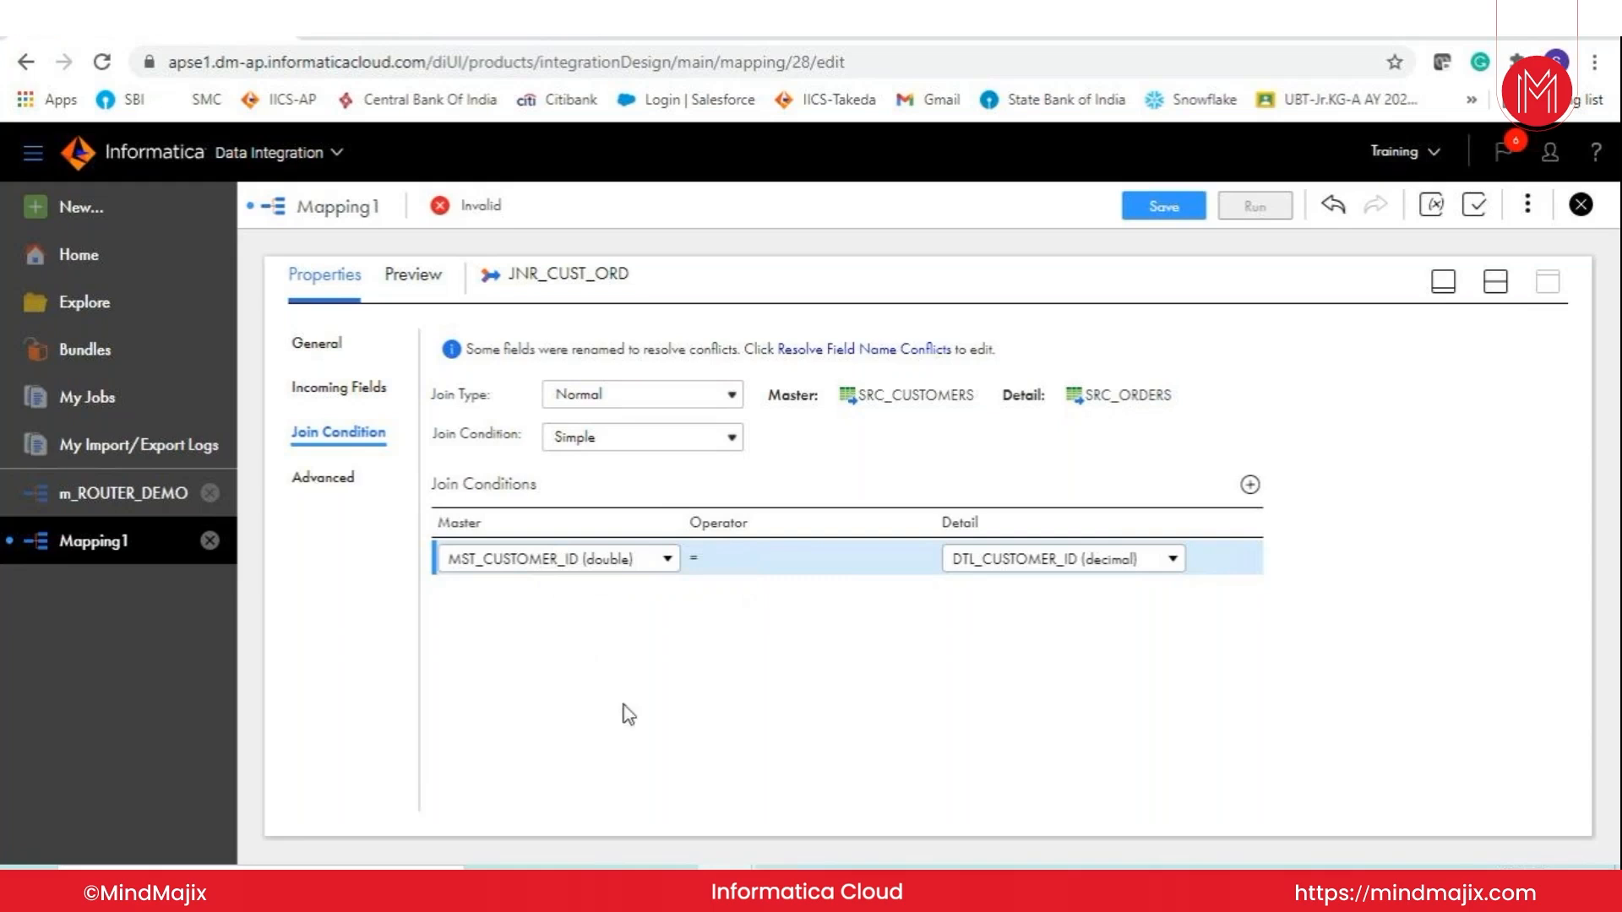
- Open the field list of the SRC_CUSTOMERS source and turn on metadata editing
{"action": "left_click", "coordinate": [1443, 281]}
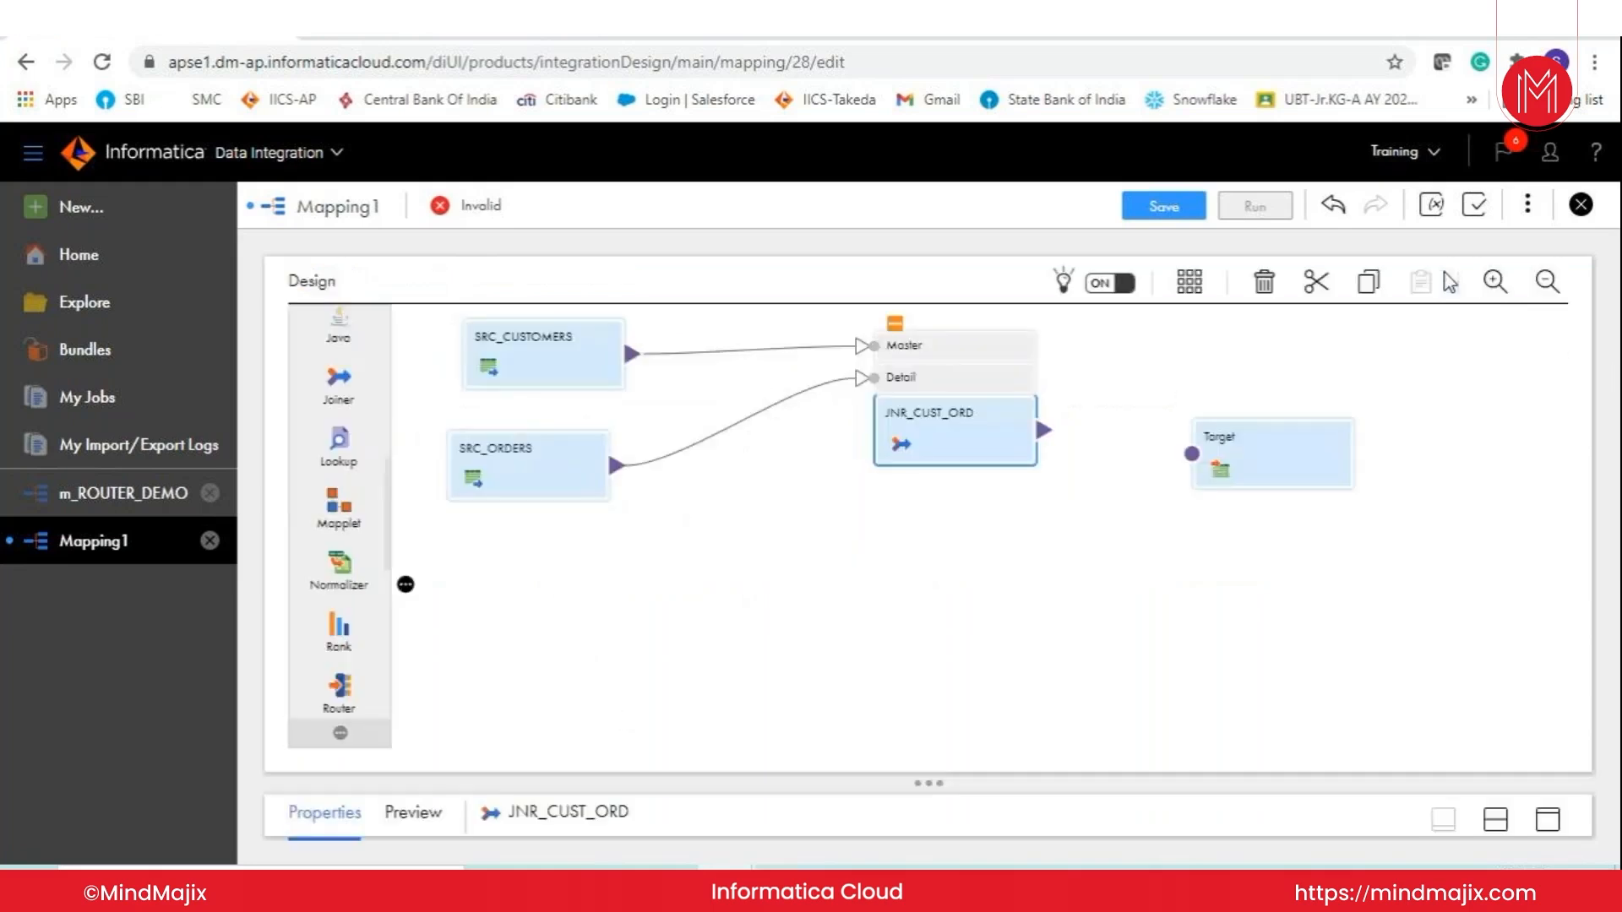
{"action": "left_click", "coordinate": [555, 348]}
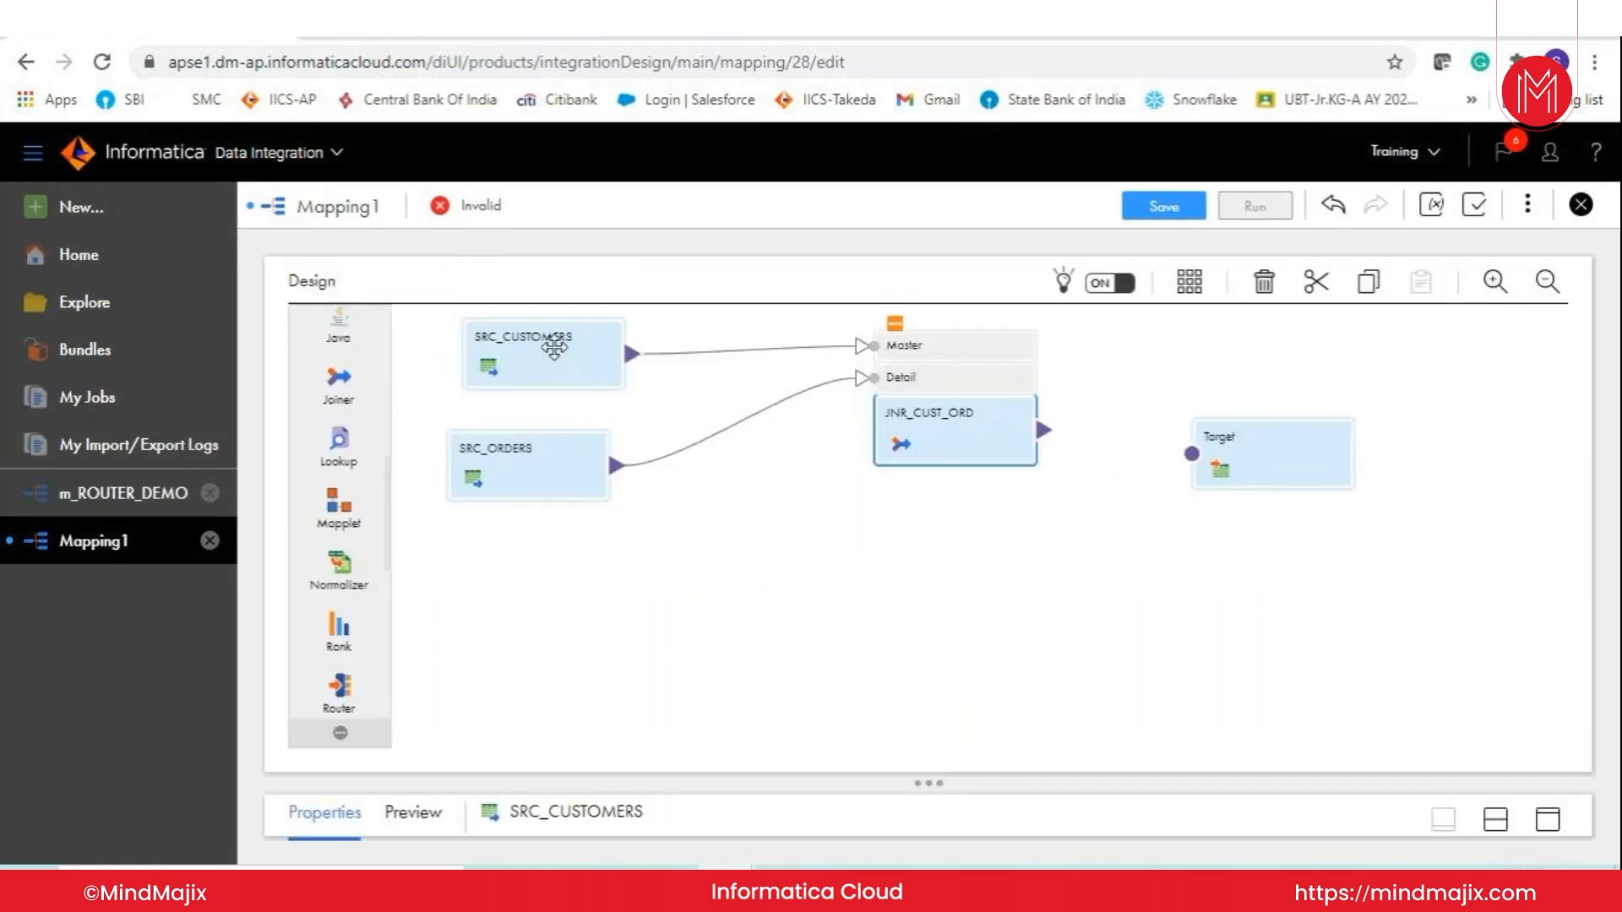
{"action": "left_click", "coordinate": [1548, 819]}
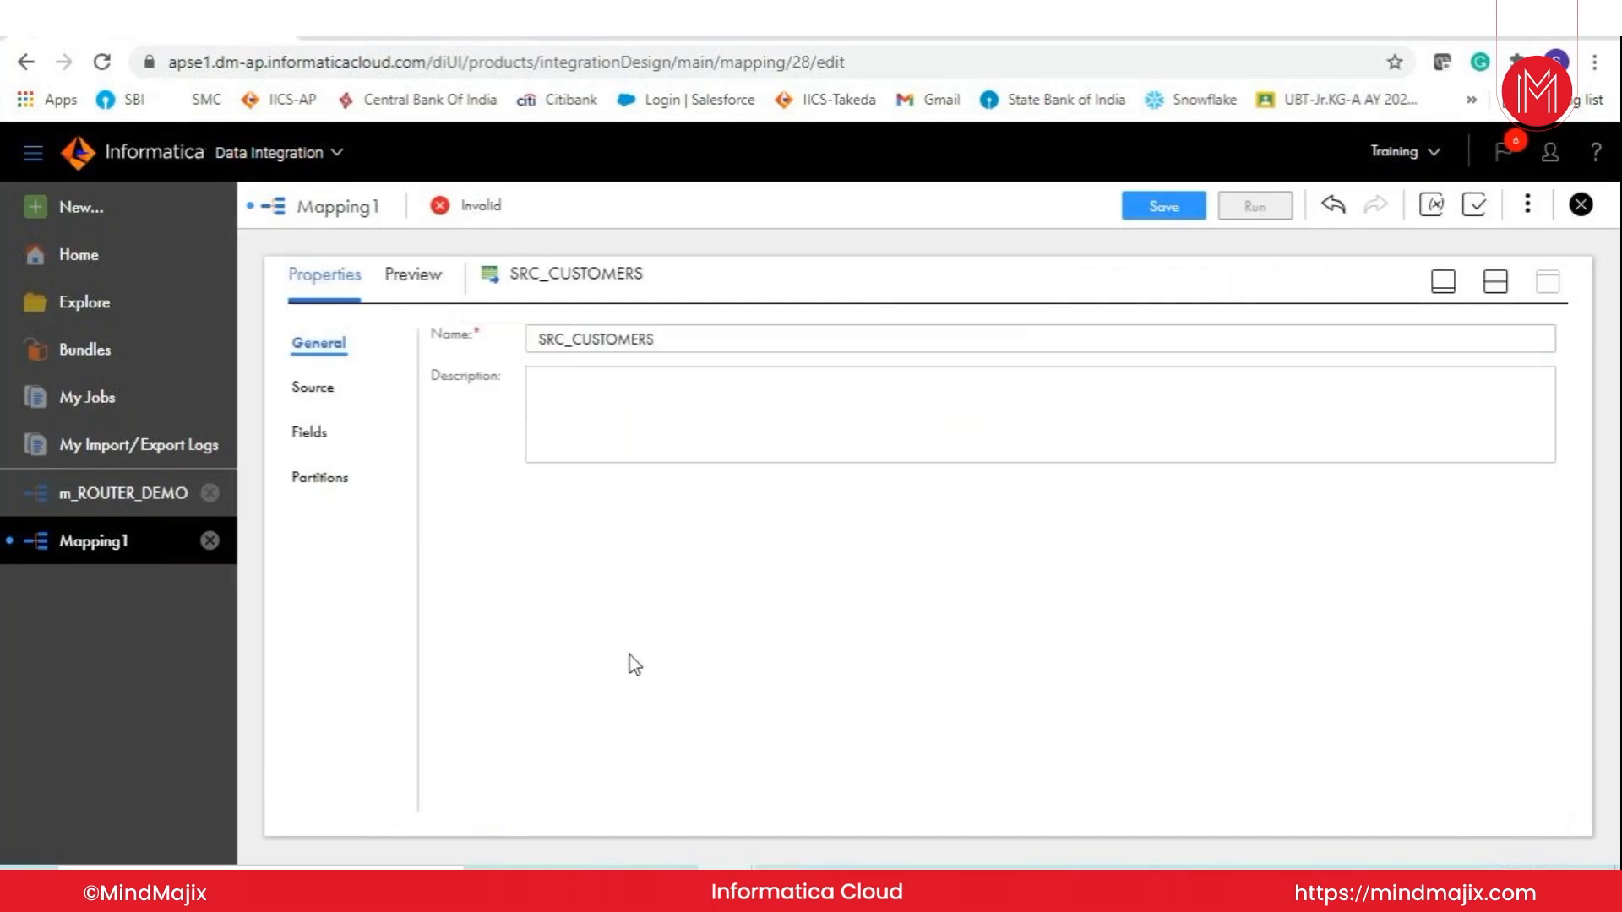
{"action": "left_click", "coordinate": [296, 432]}
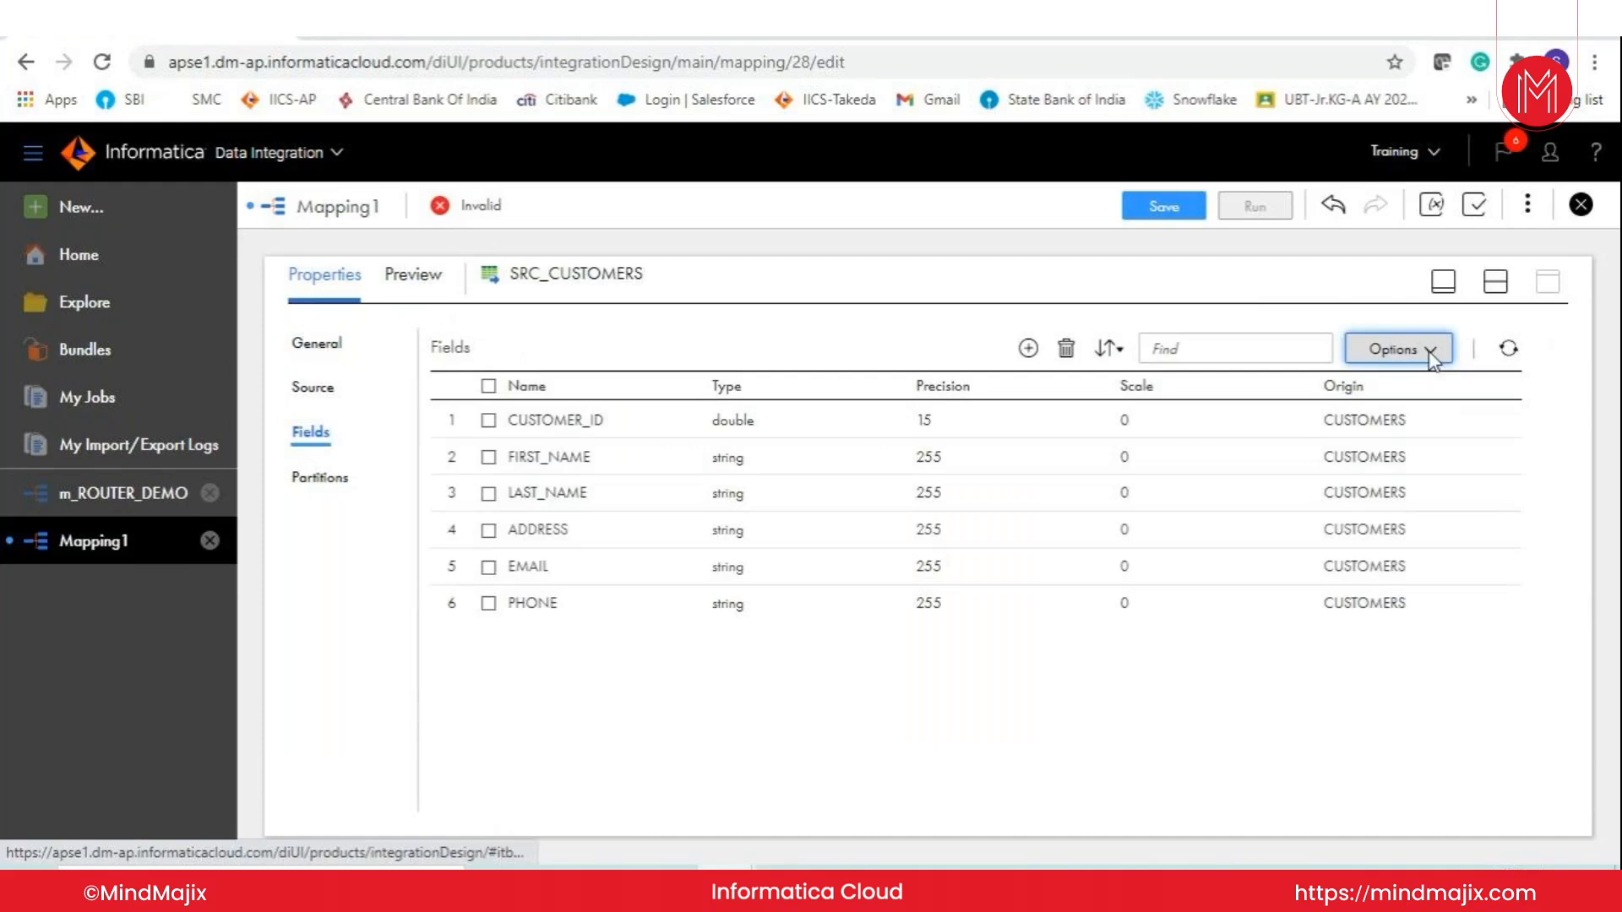
{"action": "left_click", "coordinate": [1433, 359]}
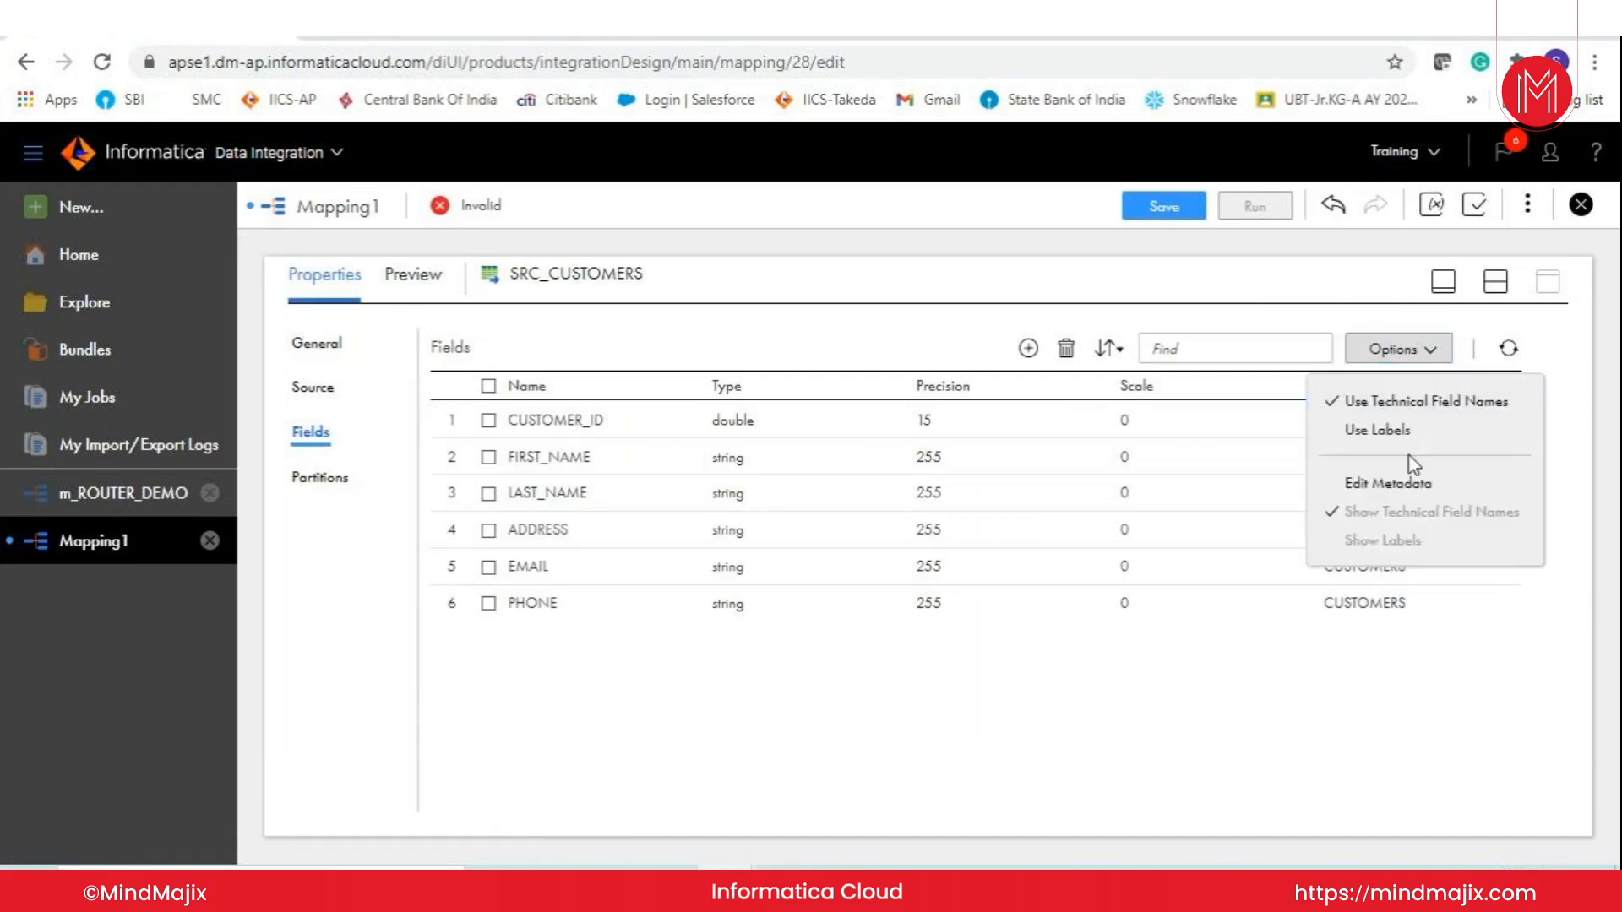
{"action": "left_click", "coordinate": [1407, 486]}
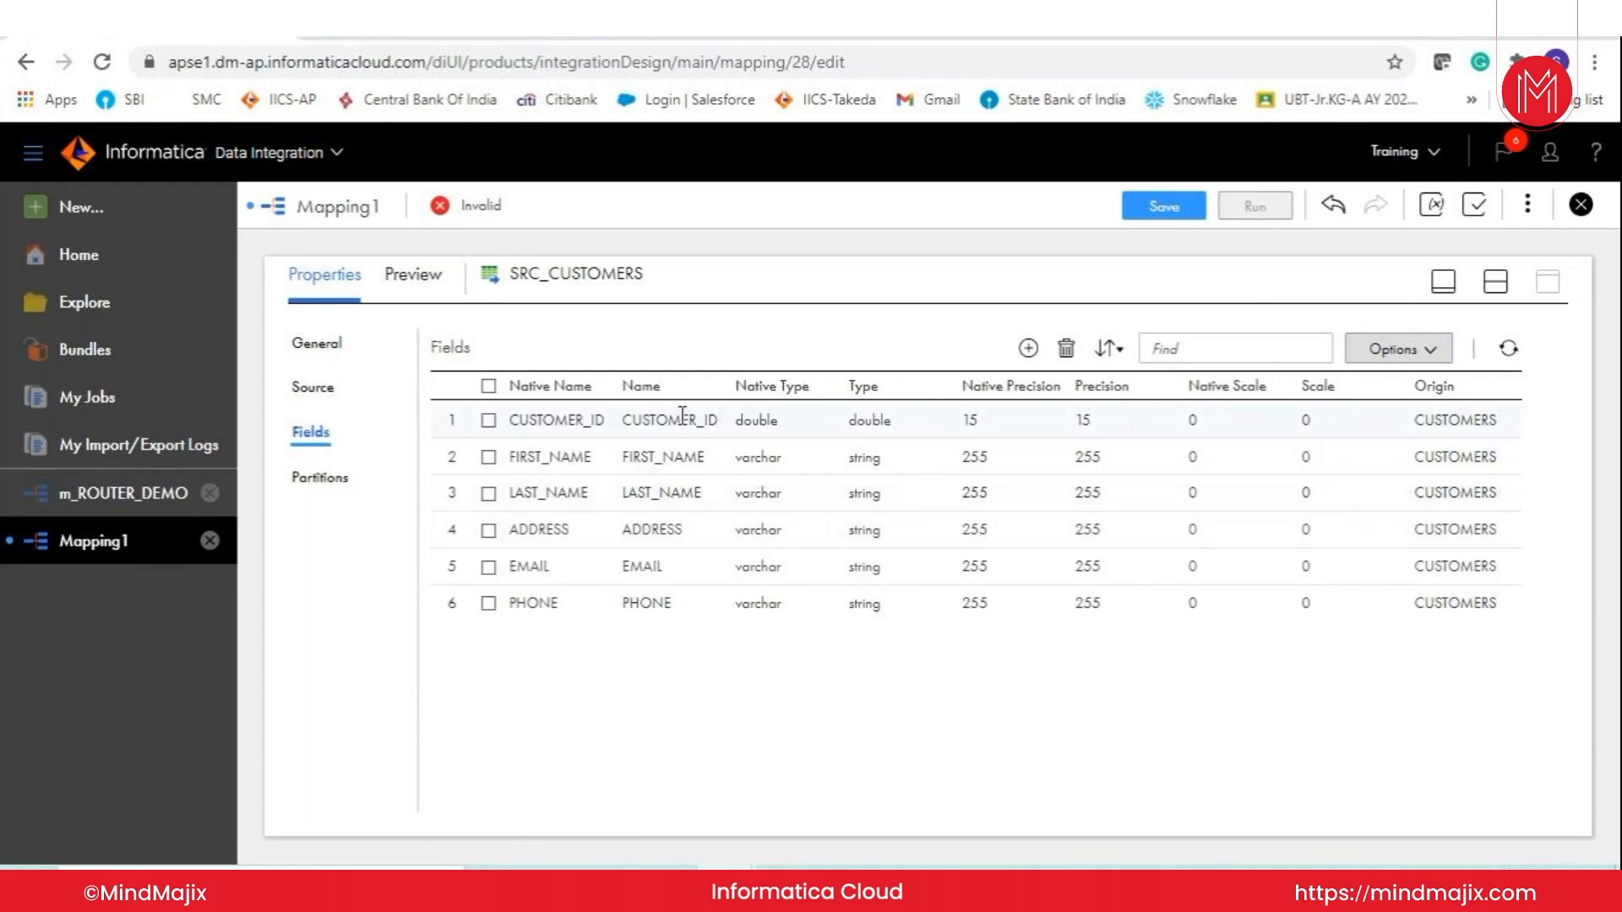
- Change the native type of the CUSTOMER_ID field in SRC_CUSTOMERS to decimal
{"action": "left_click", "coordinate": [761, 422]}
{"action": "left_click", "coordinate": [813, 433]}
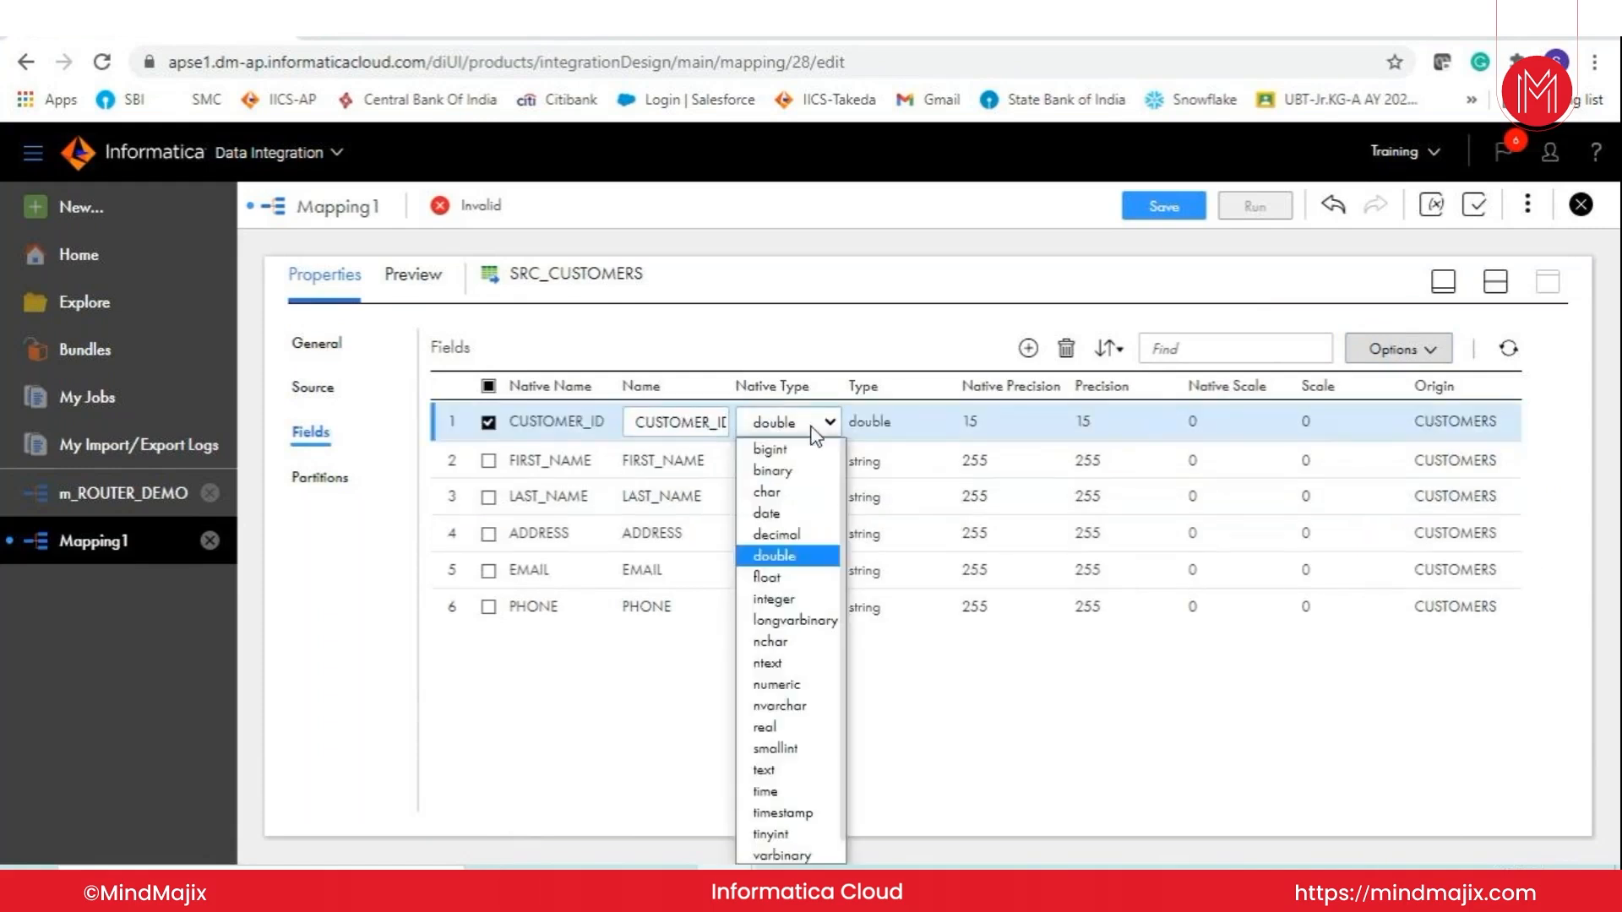
{"action": "left_click", "coordinate": [787, 534]}
{"action": "left_click", "coordinate": [924, 699]}
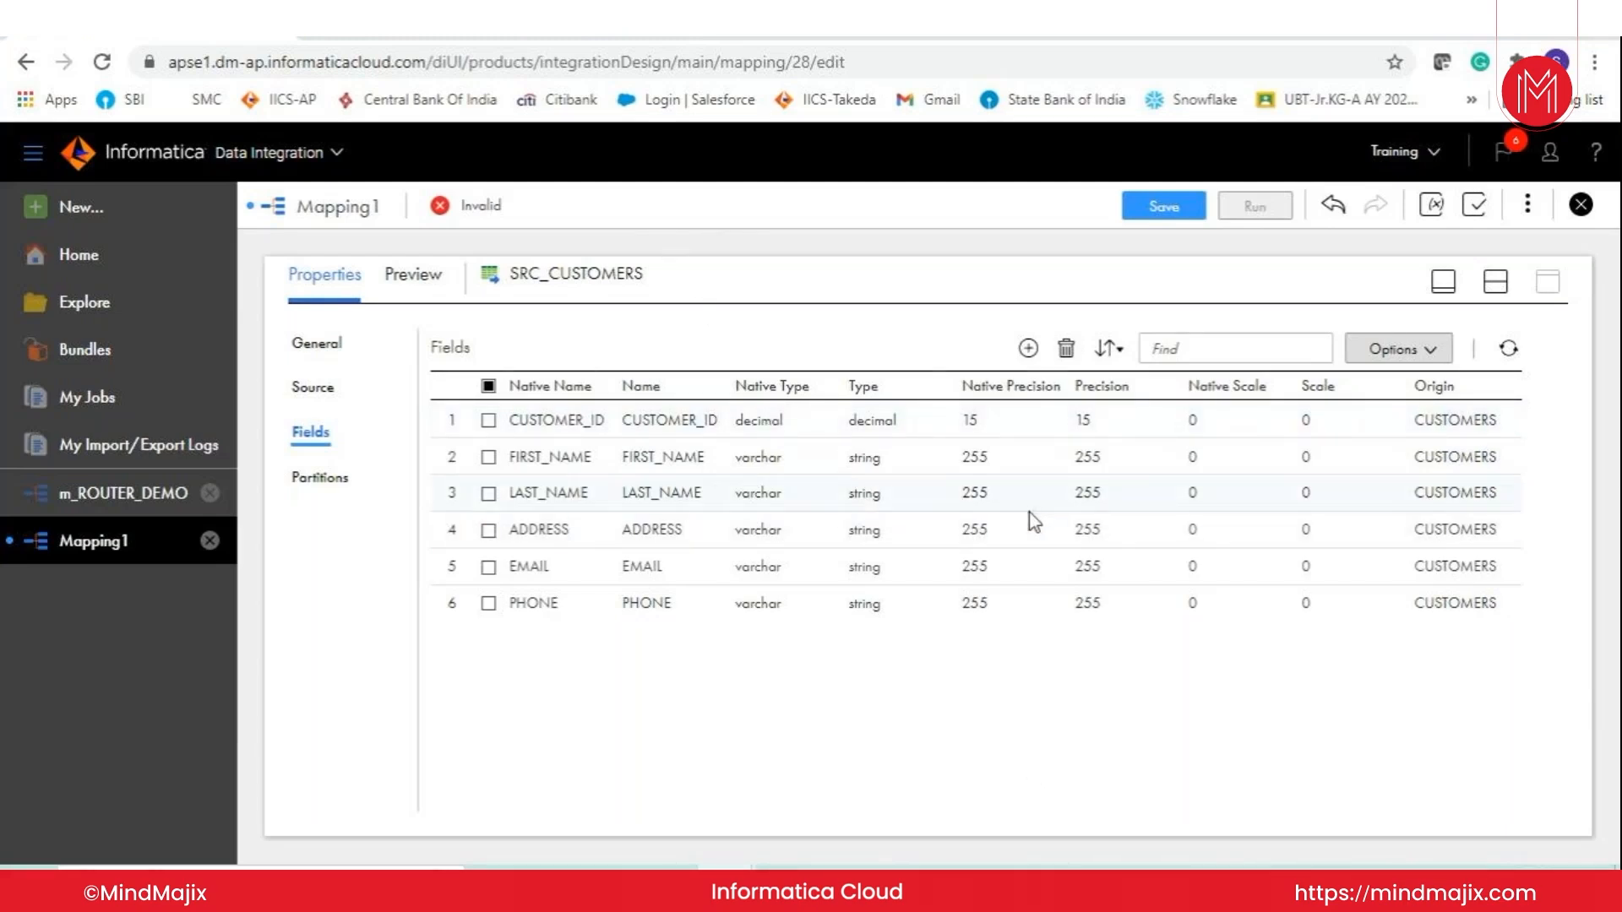
- Line up SRC_CUSTOMERS above SRC_ORDERS on the mapping canvas and recheck the field types in the JNR_CUST_ORD join condition
{"action": "left_click", "coordinate": [1443, 282]}
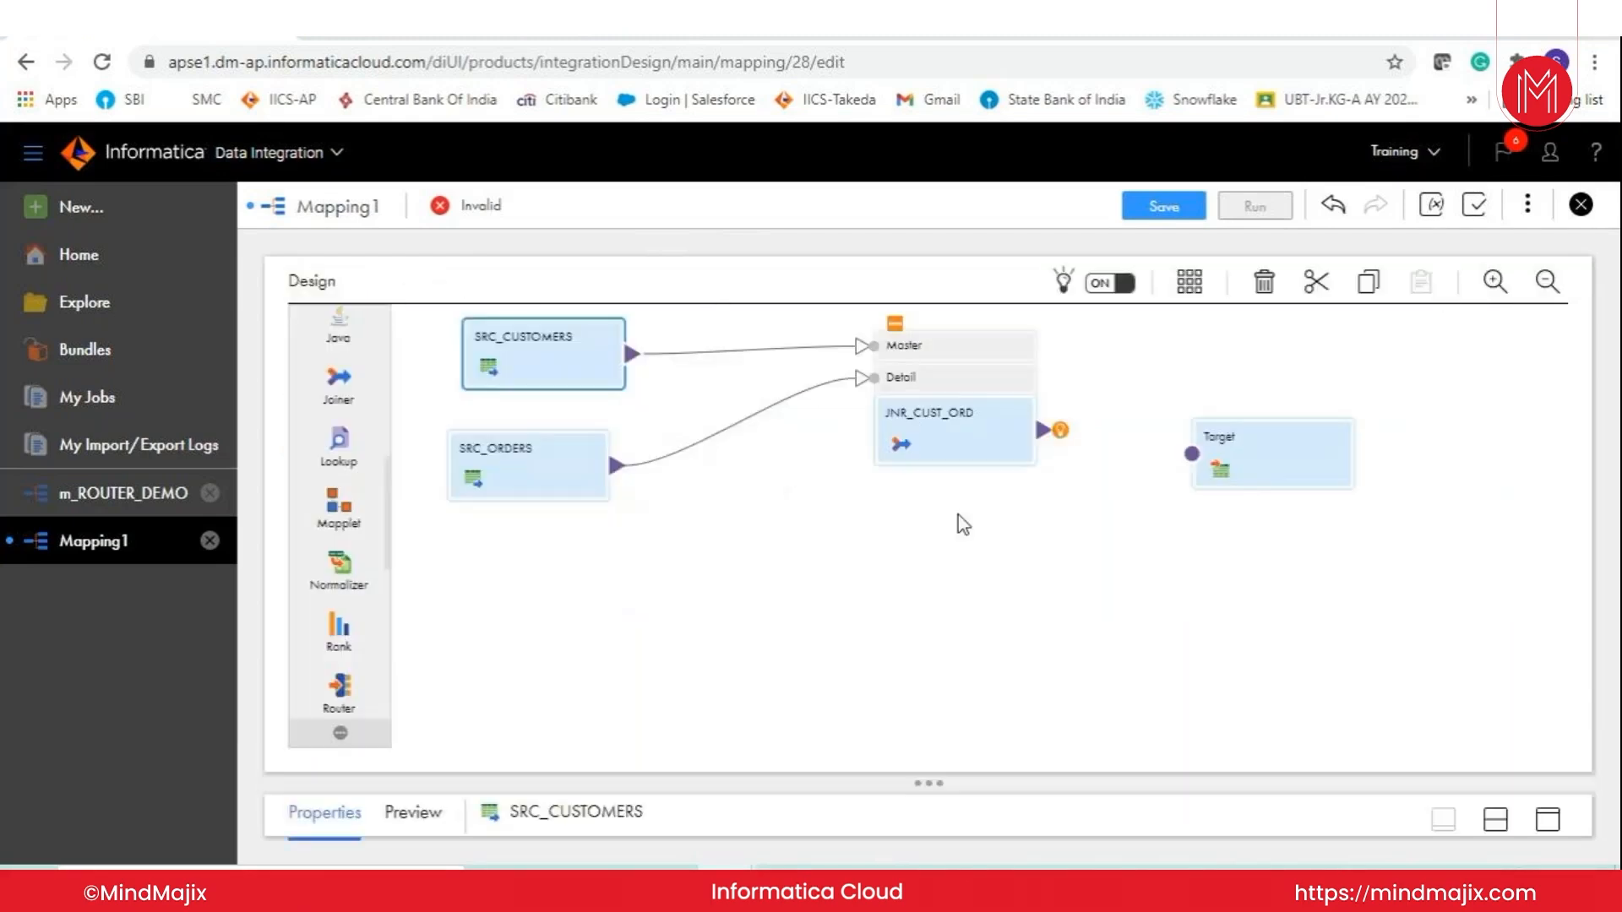
{"action": "left_click_drag", "start_coordinate": [524, 357], "coordinate": [510, 360]}
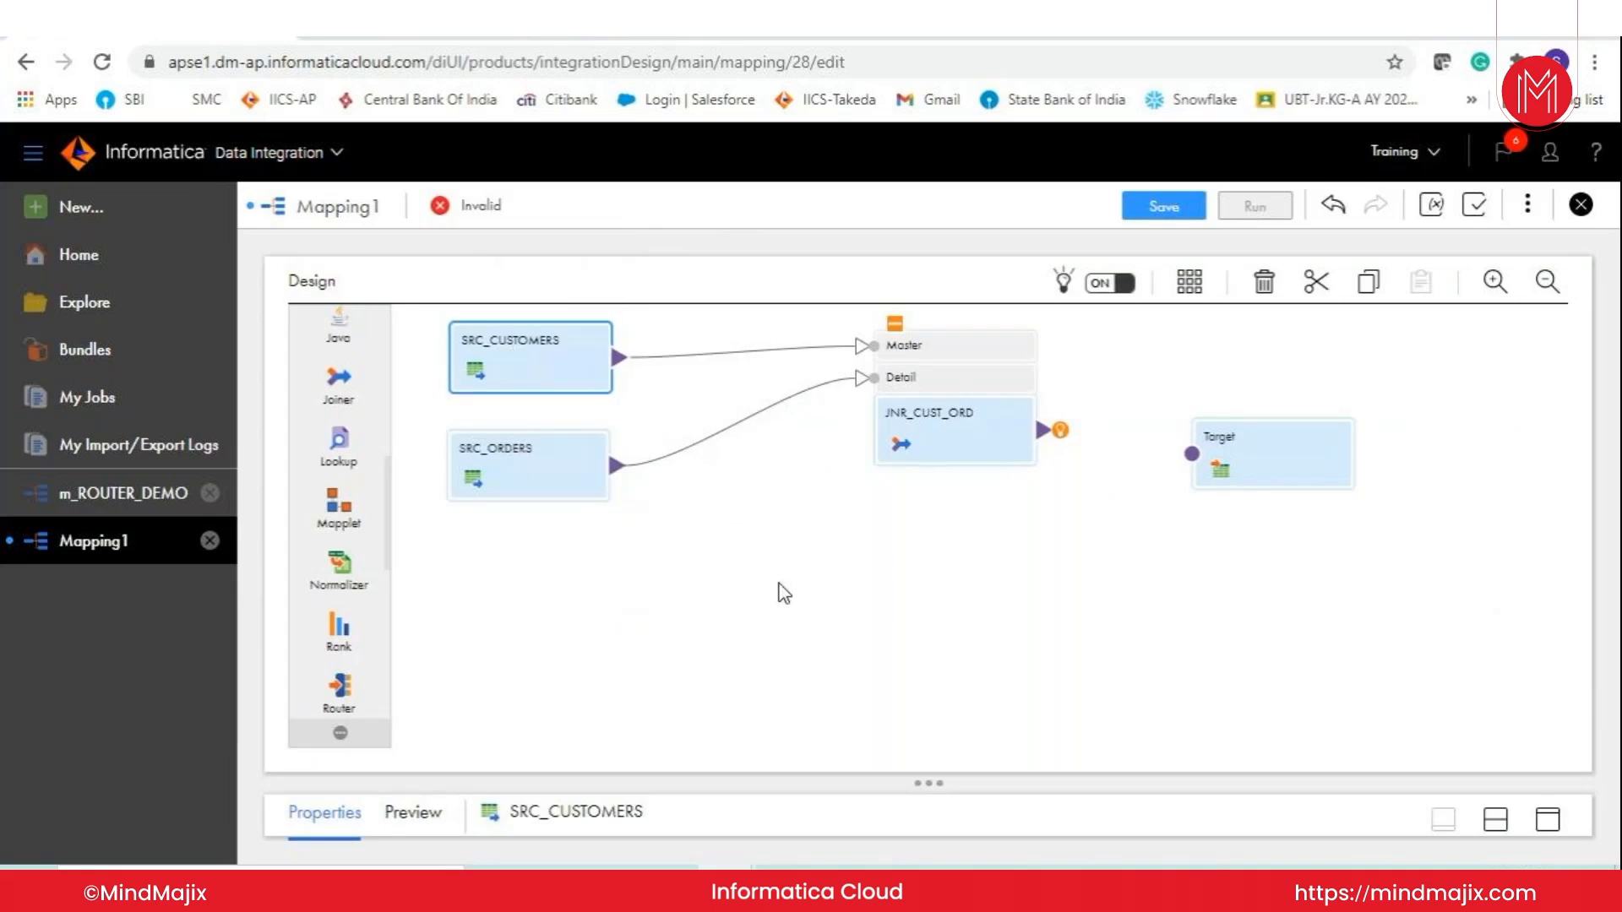
{"action": "left_click", "coordinate": [952, 435]}
{"action": "left_click", "coordinate": [355, 740]}
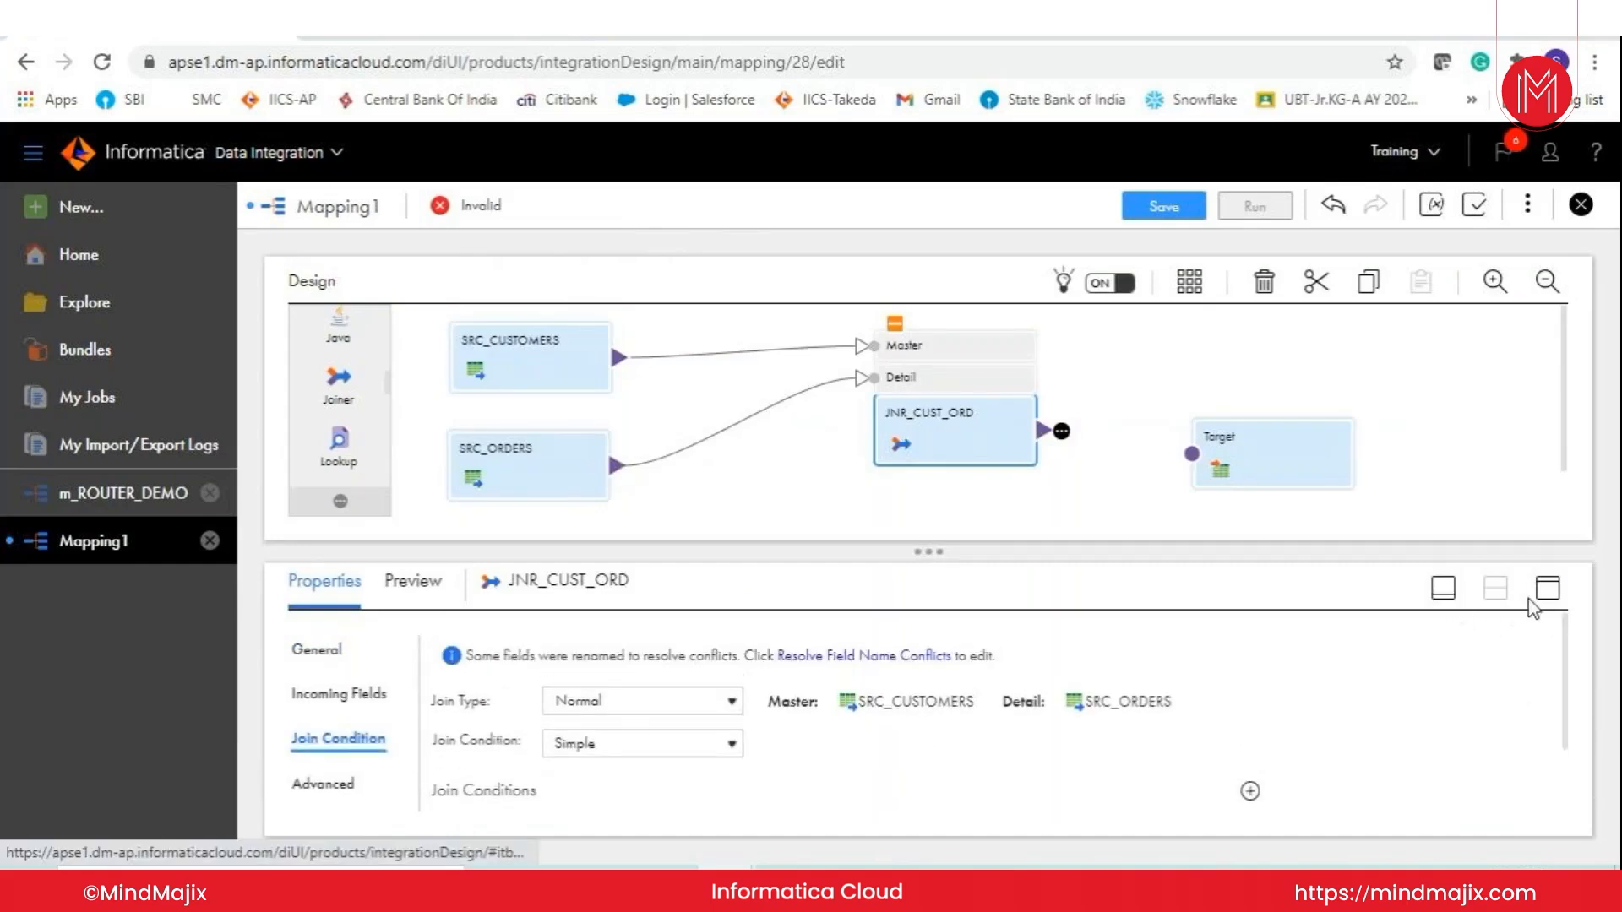
{"action": "left_click", "coordinate": [1548, 587]}
{"action": "left_click", "coordinate": [621, 558]}
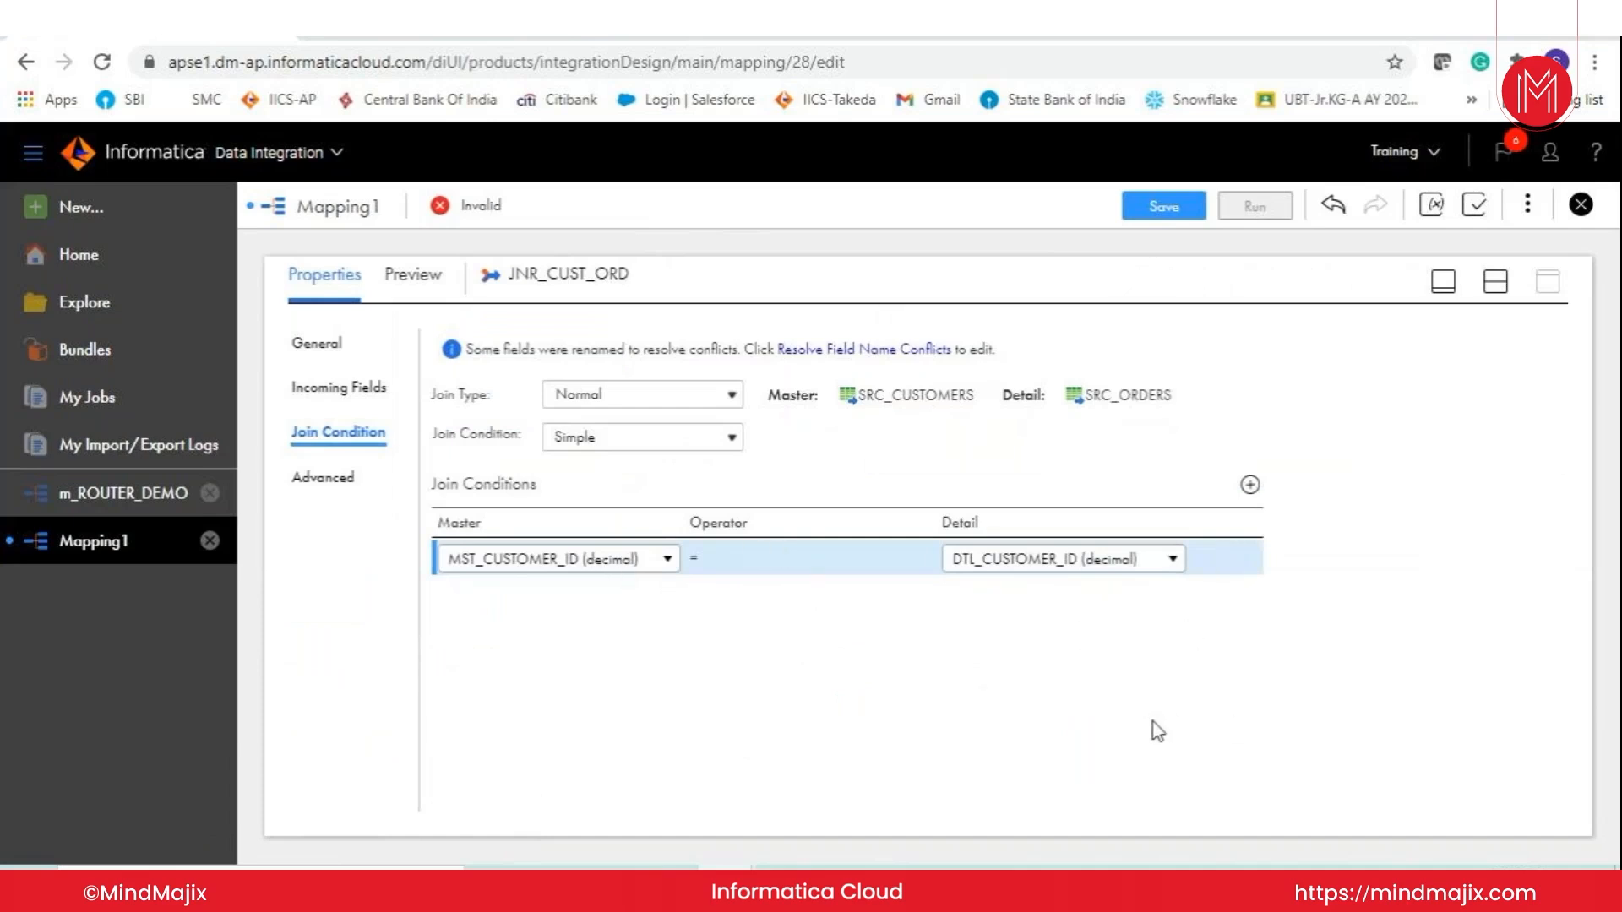
- Link the output of JNR_CUST_ORD to the Target transformation and select the Target
{"action": "left_click", "coordinate": [1445, 282]}
{"action": "mouse_move", "coordinate": [1059, 431]}
{"action": "left_mouse_down"}
{"action": "mouse_move", "coordinate": [1071, 501]}
{"action": "mouse_move", "coordinate": [1193, 456]}
{"action": "left_mouse_up"}
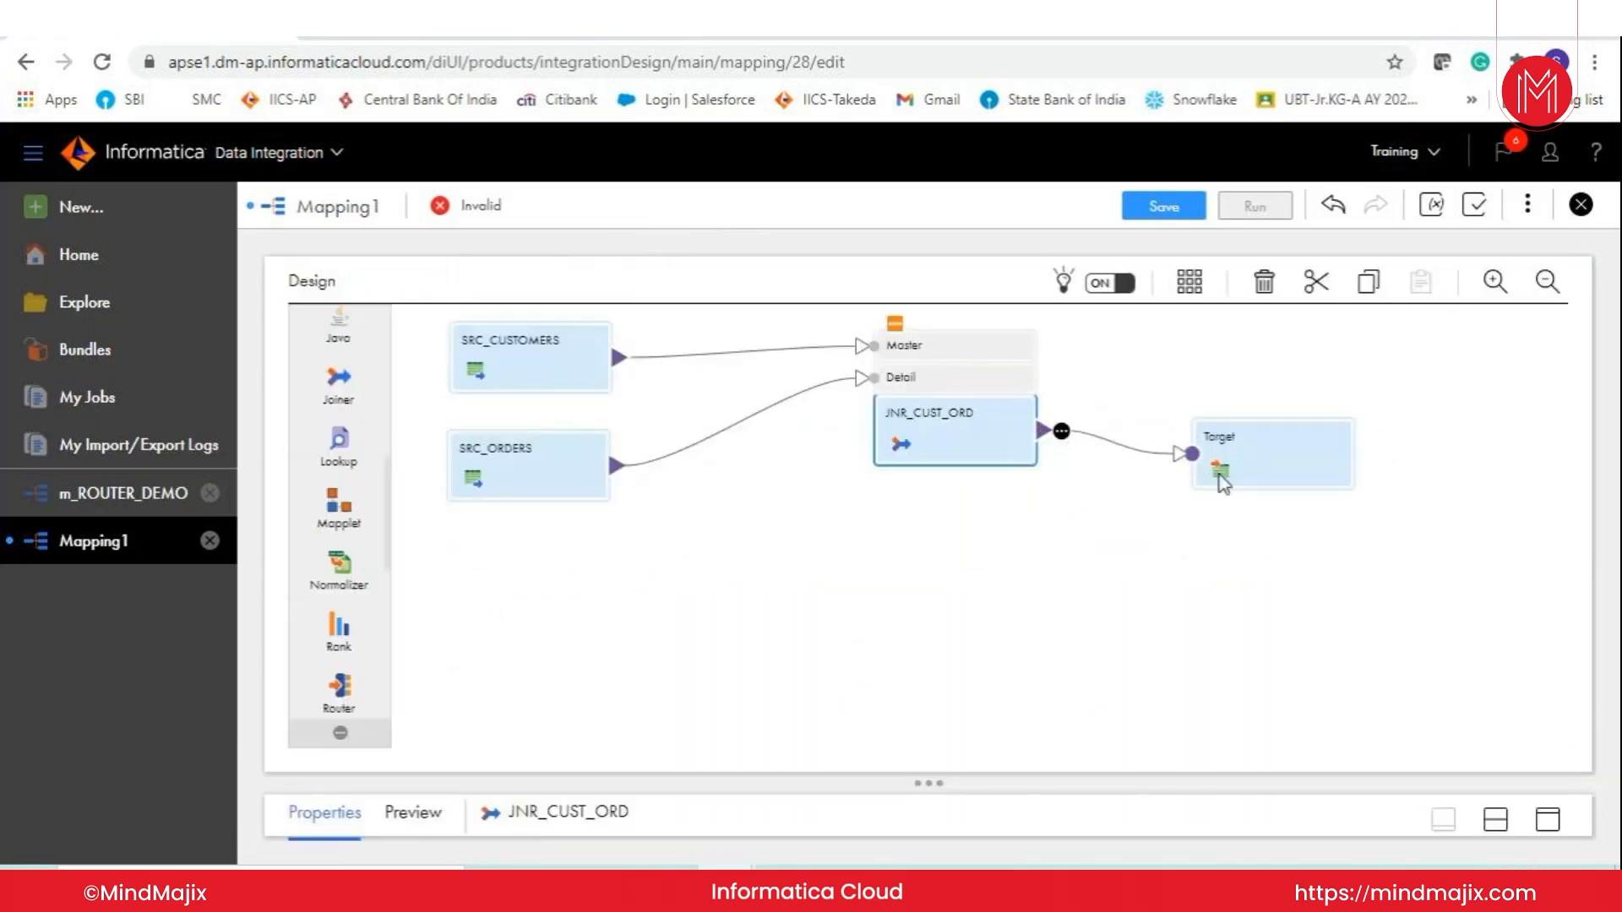
{"action": "left_click", "coordinate": [1284, 466]}
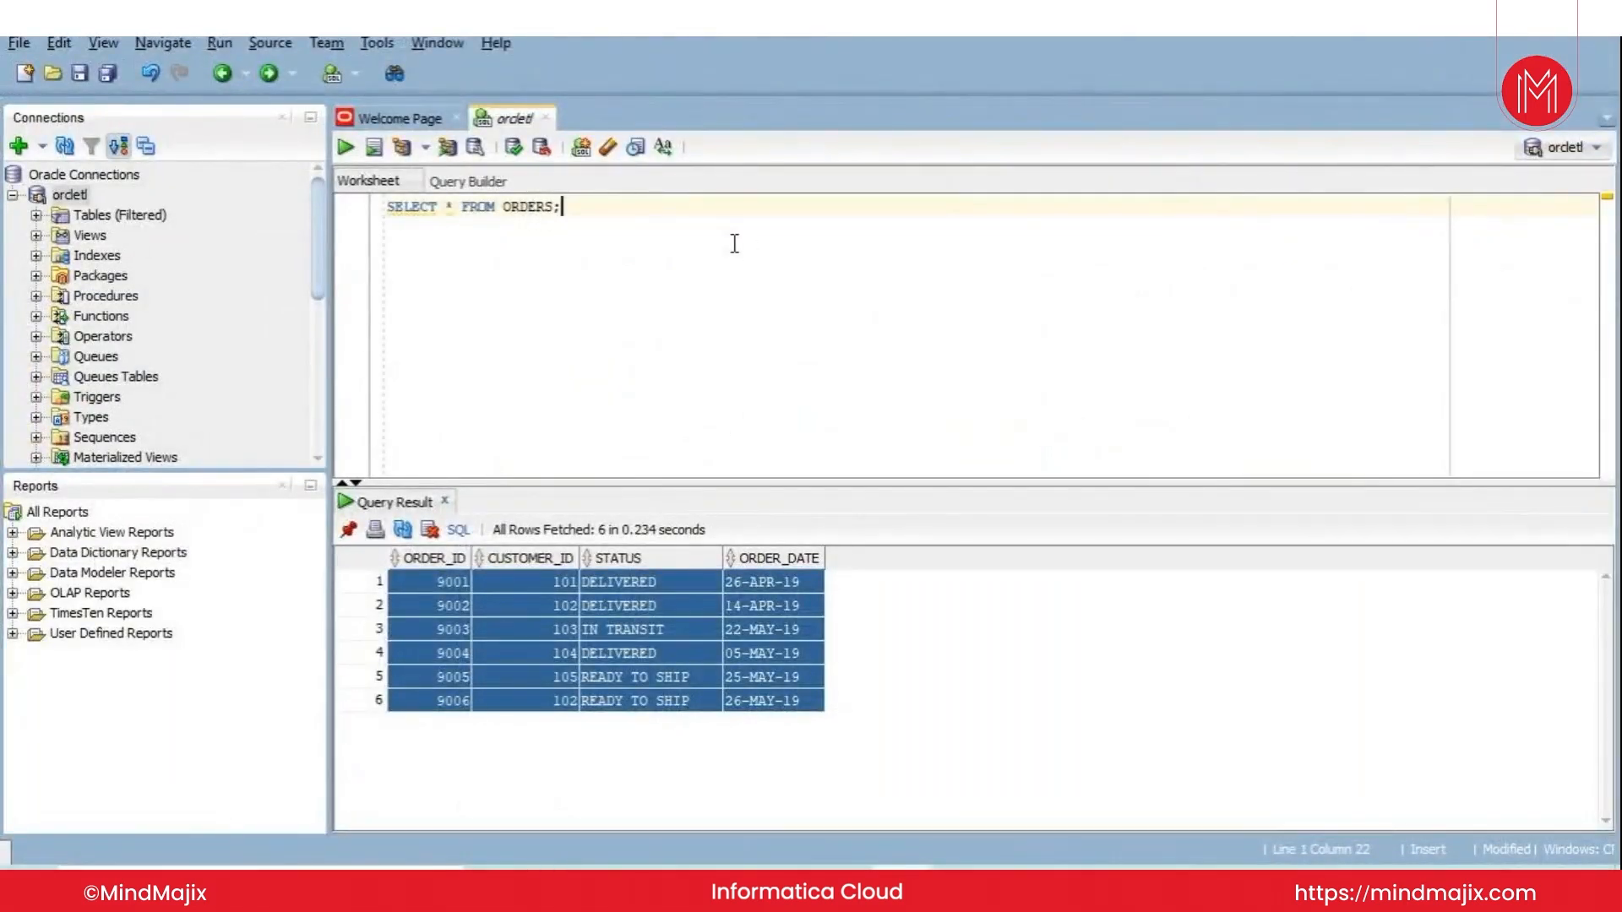
{"action": "key", "text": "Return"}
{"action": "key", "text": "Return"}
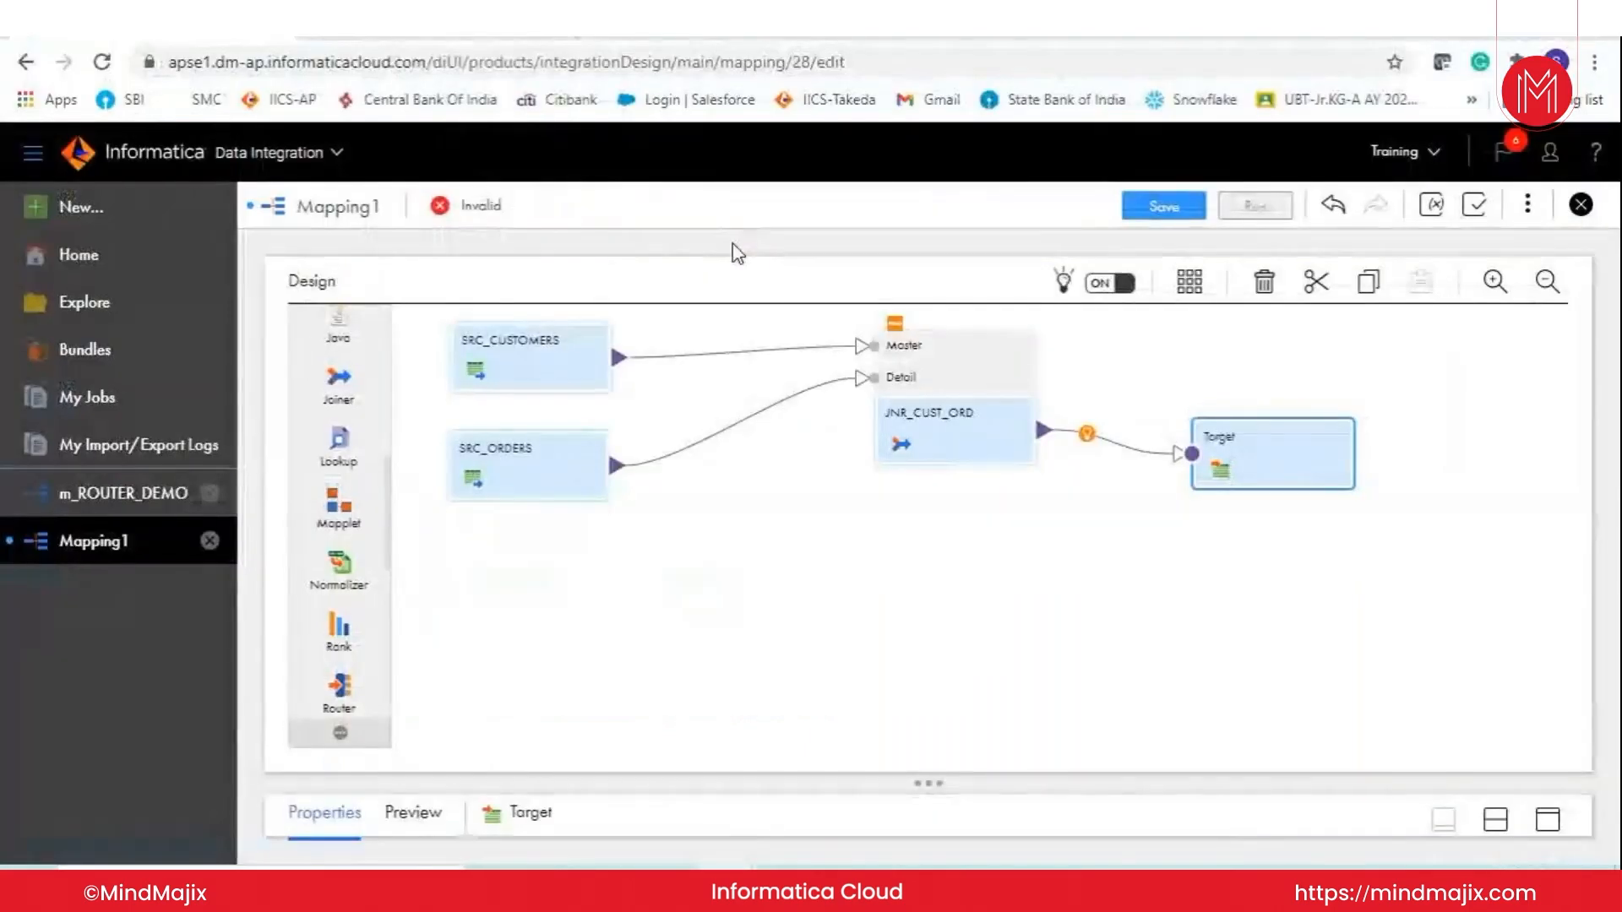
- Open the Target's connection settings and choose ORACLE_CONNECTION (Oracle) as its connection
{"action": "left_click", "coordinate": [1551, 820]}
{"action": "left_click", "coordinate": [318, 434]}
{"action": "left_click", "coordinate": [748, 395]}
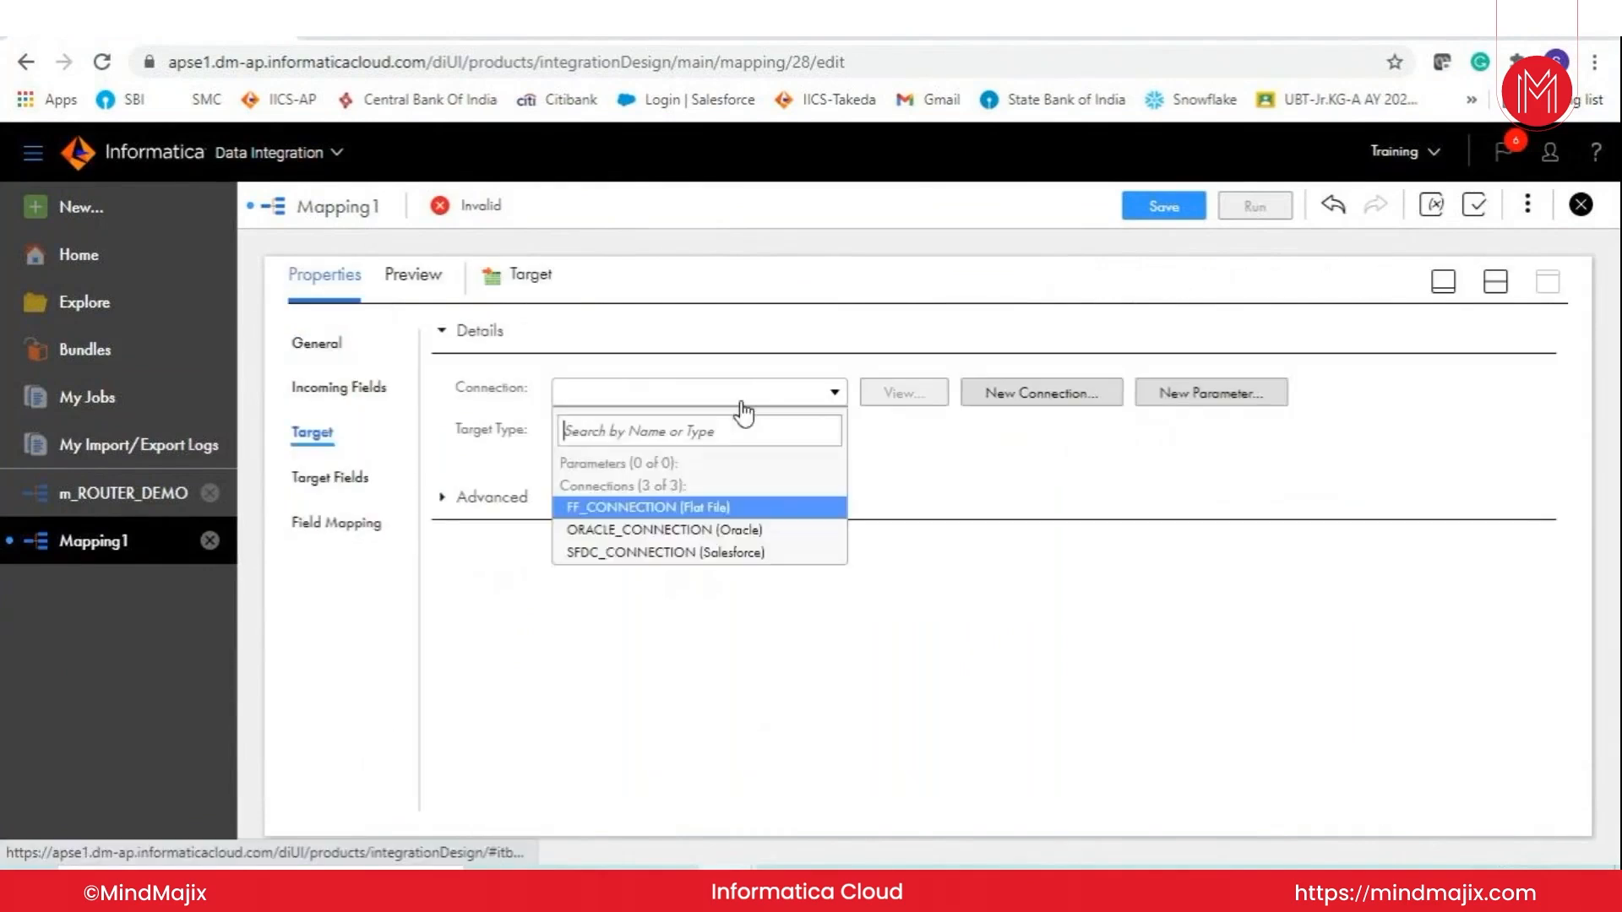
{"action": "left_click", "coordinate": [709, 528]}
- Choose the existing CUSTOMER_ORDERS table as the Target's object and enable truncating the target
{"action": "left_click", "coordinate": [888, 479]}
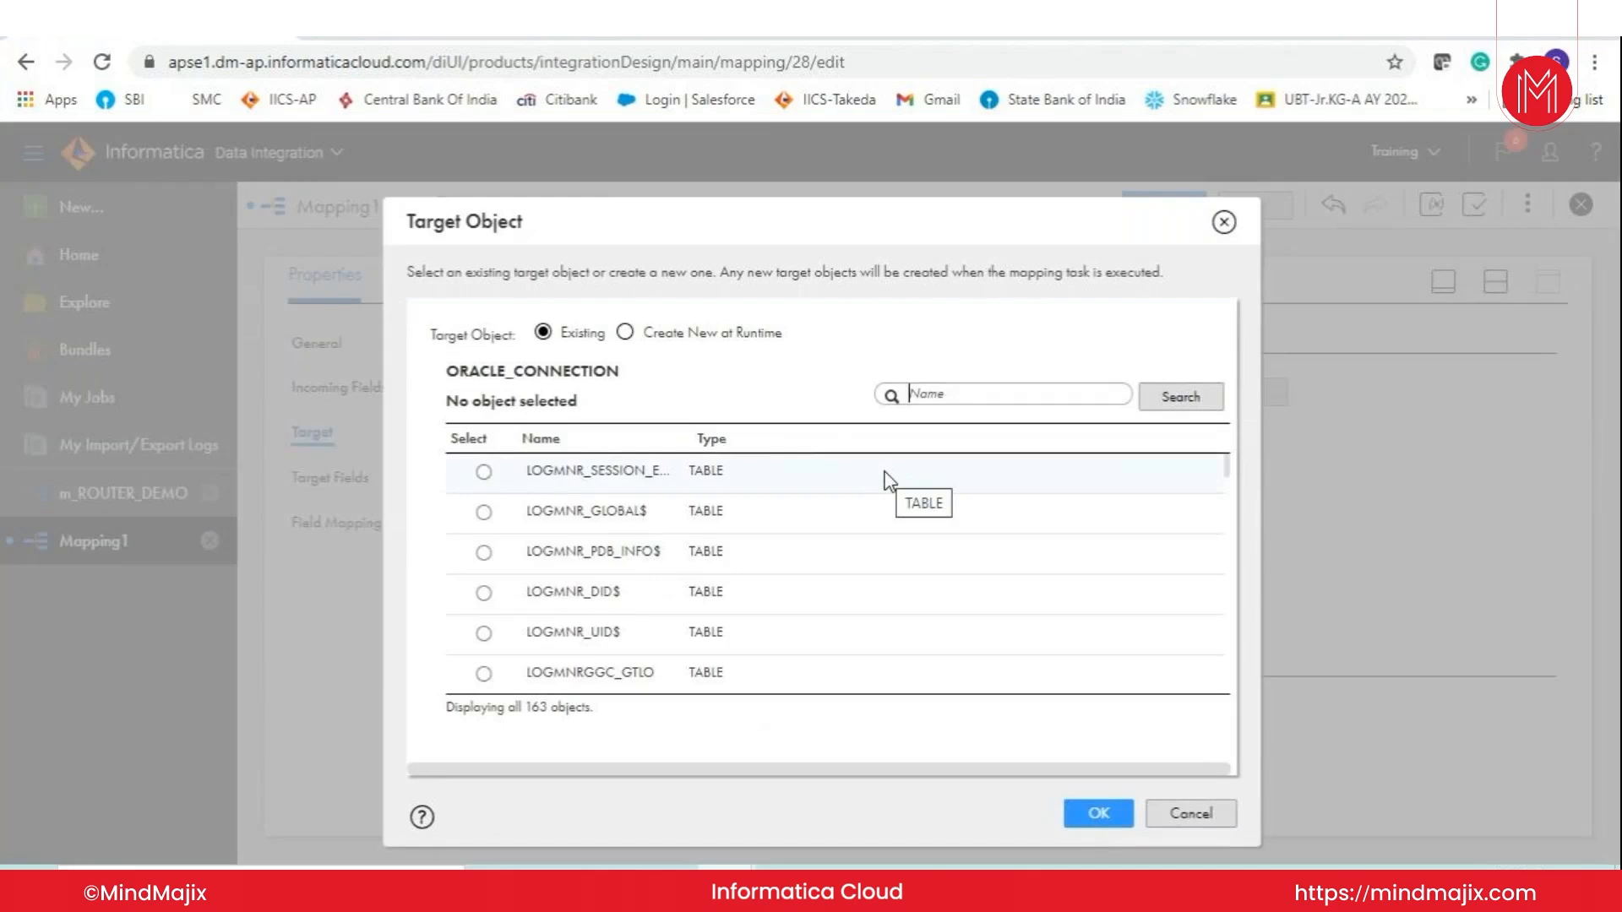
{"action": "type", "text": "CUSTOMER_ORD"}
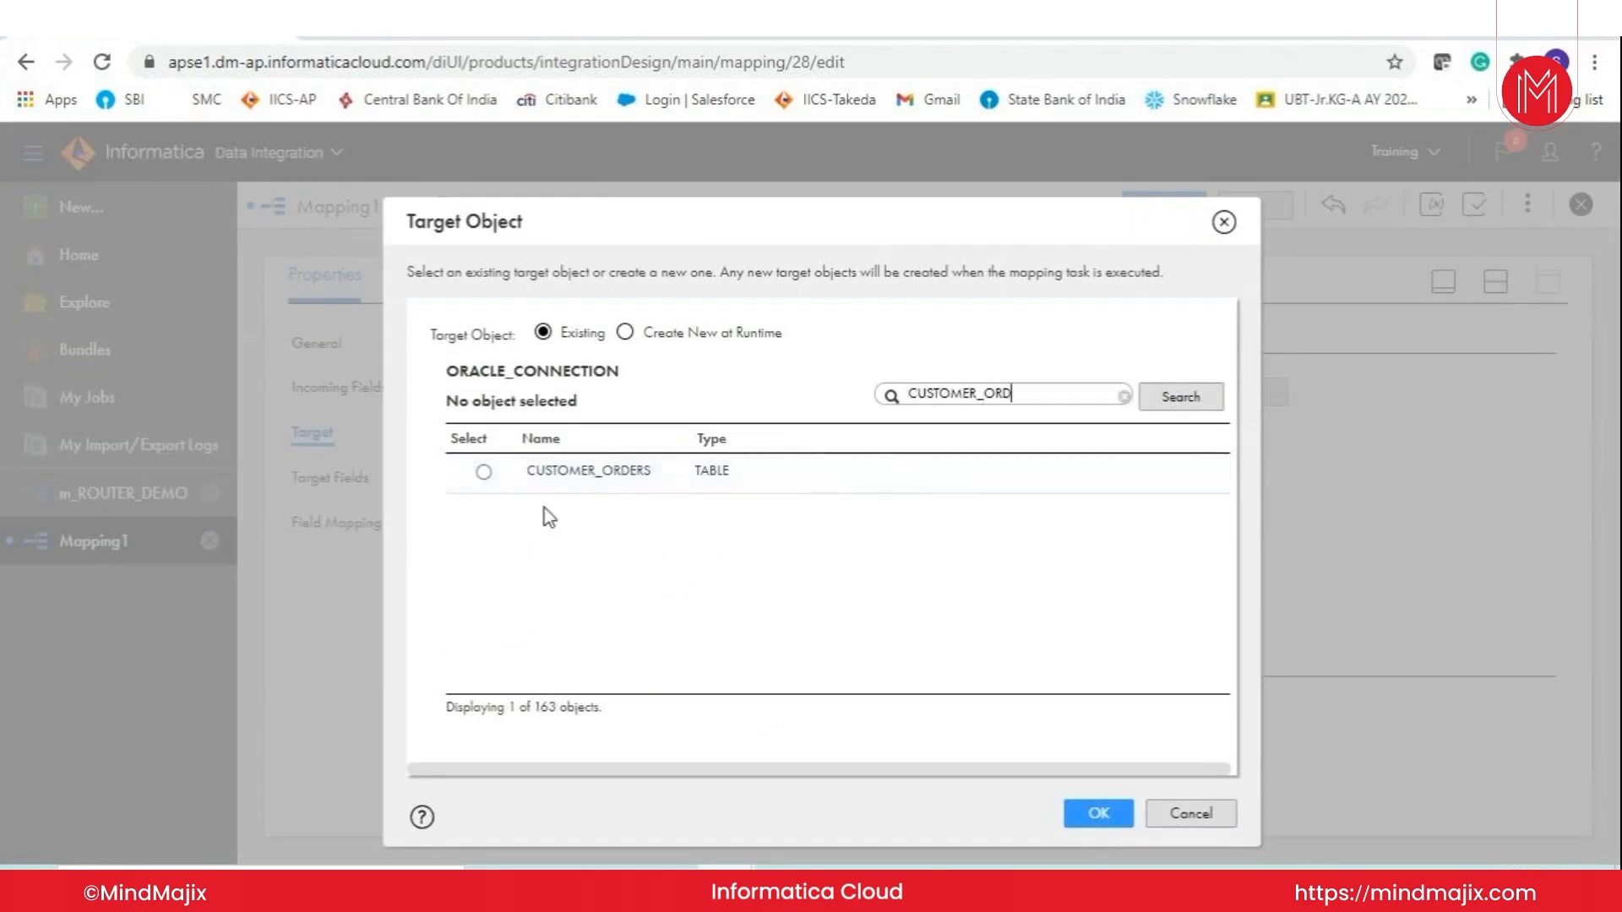
{"action": "left_click", "coordinate": [483, 472]}
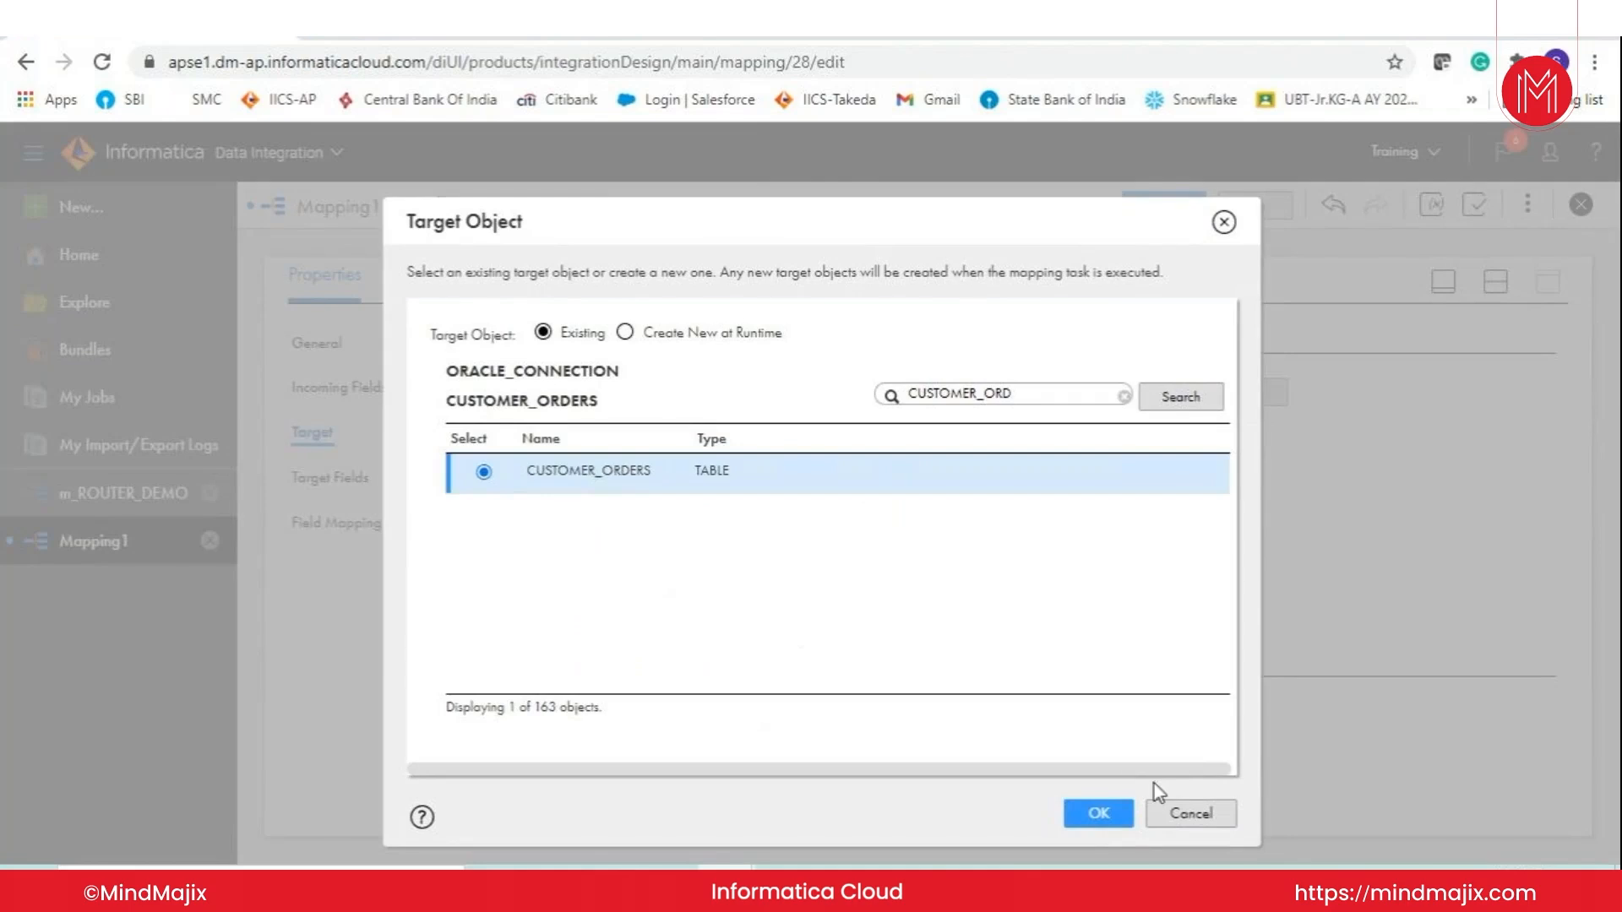
{"action": "left_click", "coordinate": [1113, 816]}
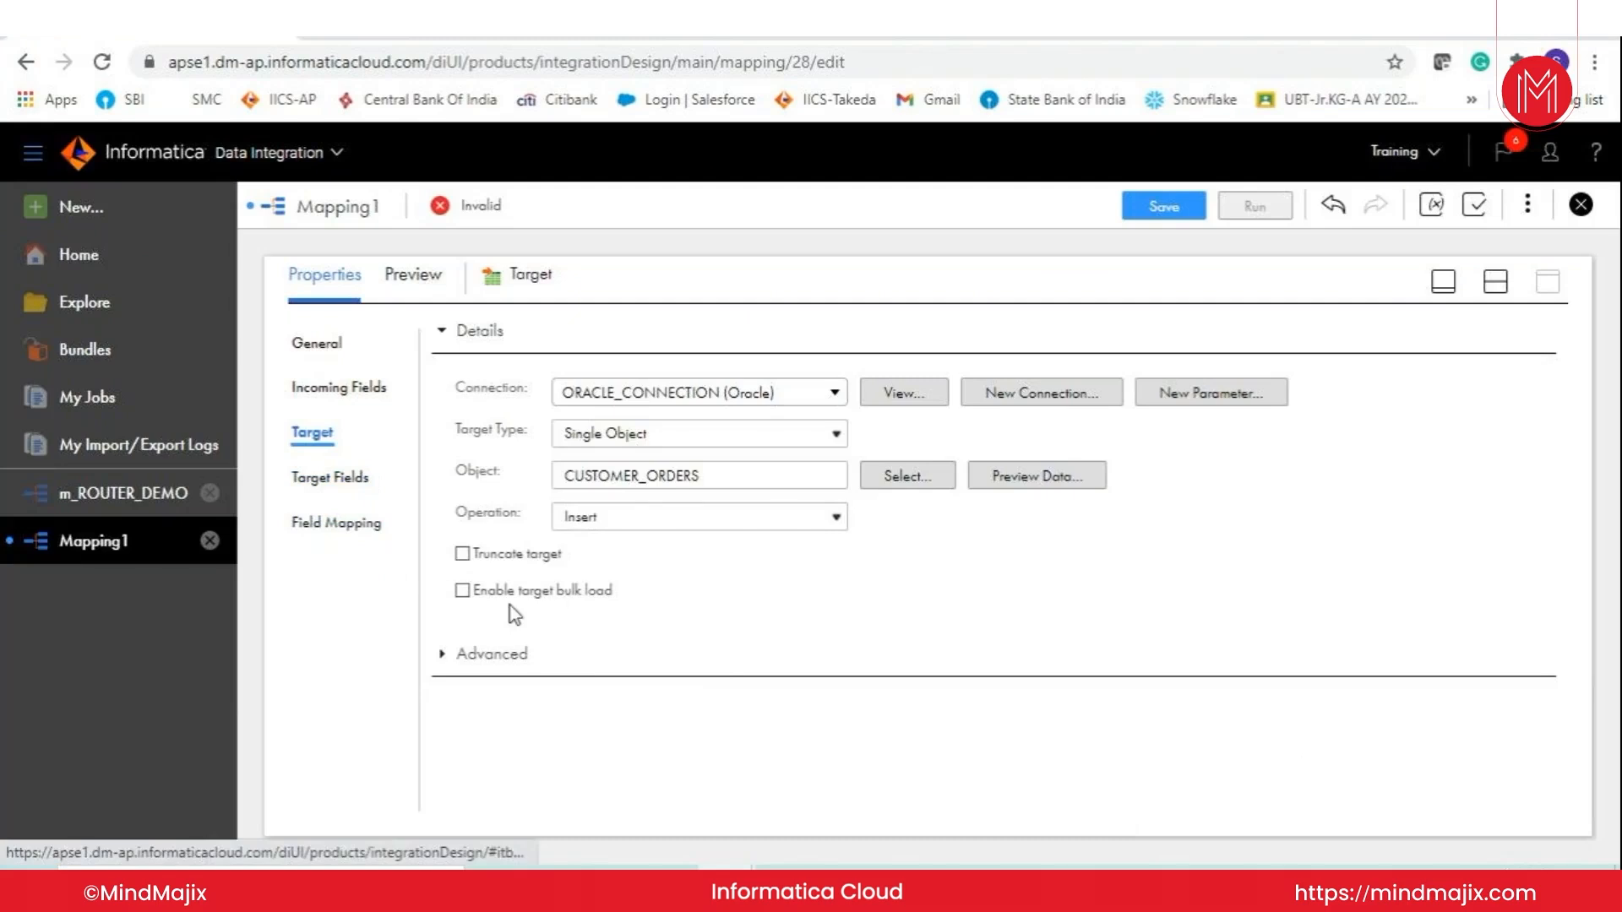
{"action": "left_click", "coordinate": [463, 553]}
- In the Target's field mapping, map the incoming MST_CUSTOMER_ID field to CUSTOMER_ID
{"action": "left_click", "coordinate": [351, 526]}
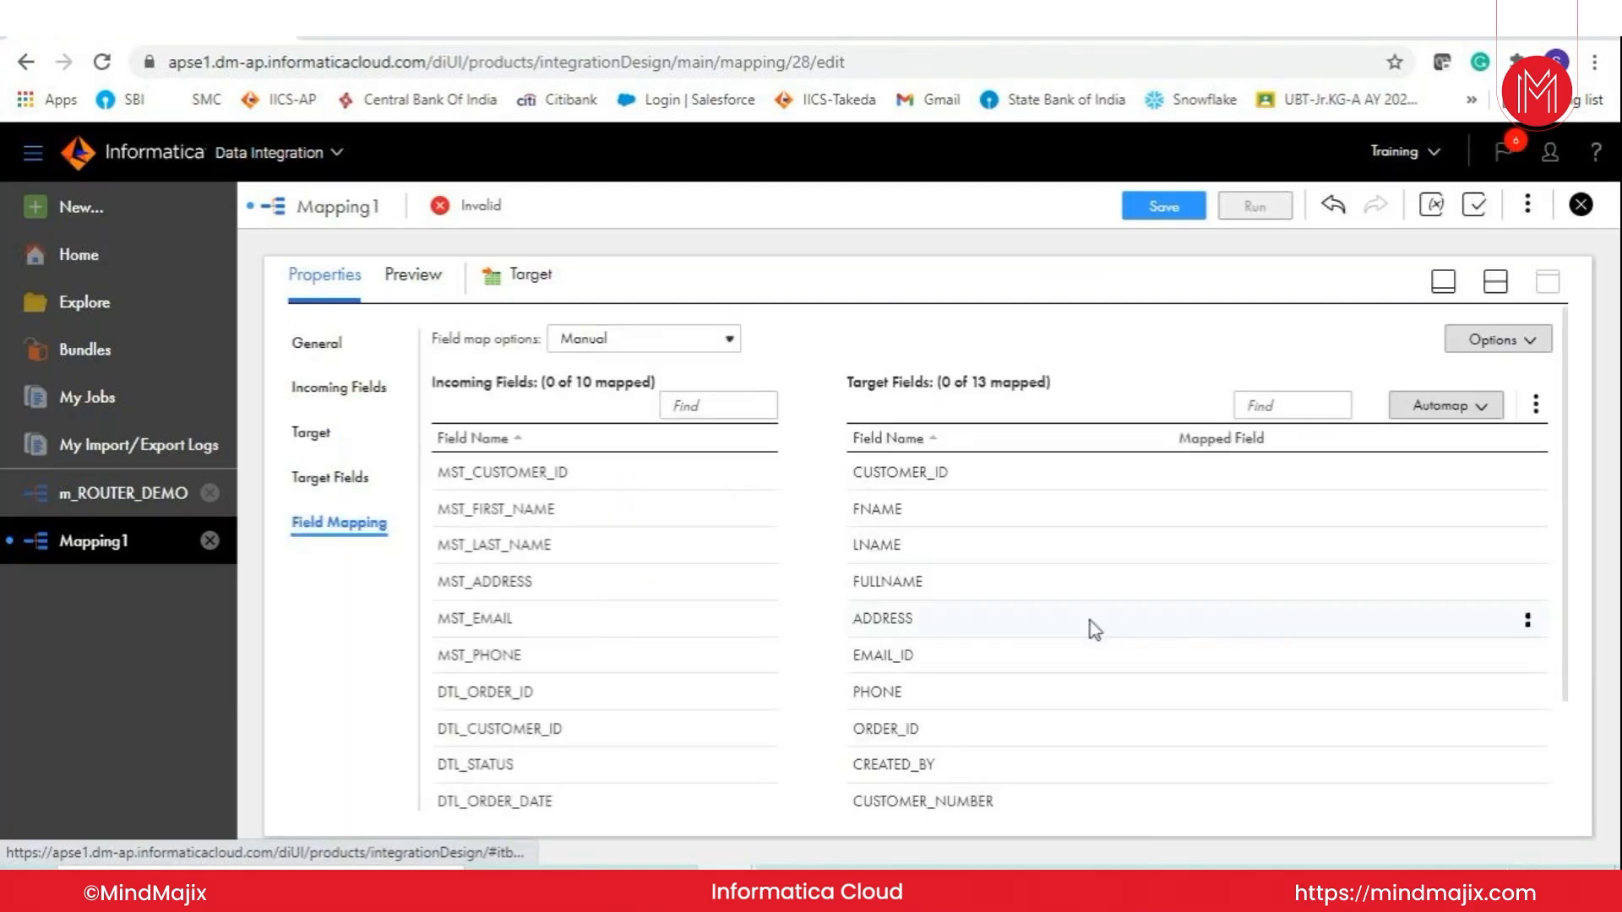
{"action": "scroll", "coordinate": [783, 667], "scroll_direction": "down", "scroll_amount": 1}
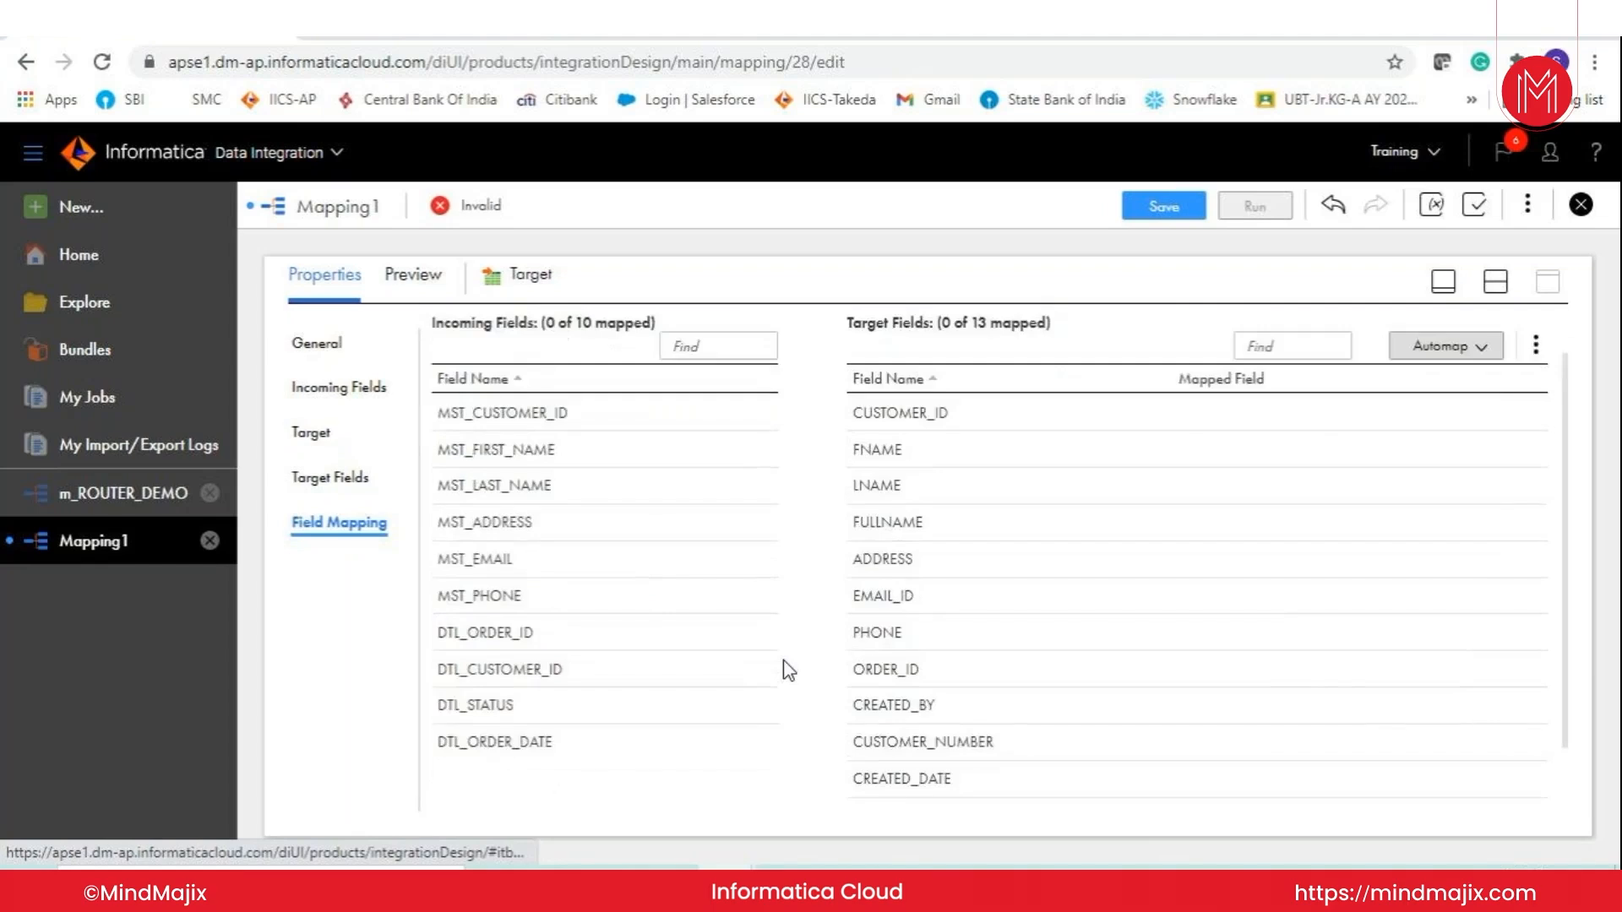
{"action": "scroll", "coordinate": [783, 667], "scroll_direction": "up", "scroll_amount": 1}
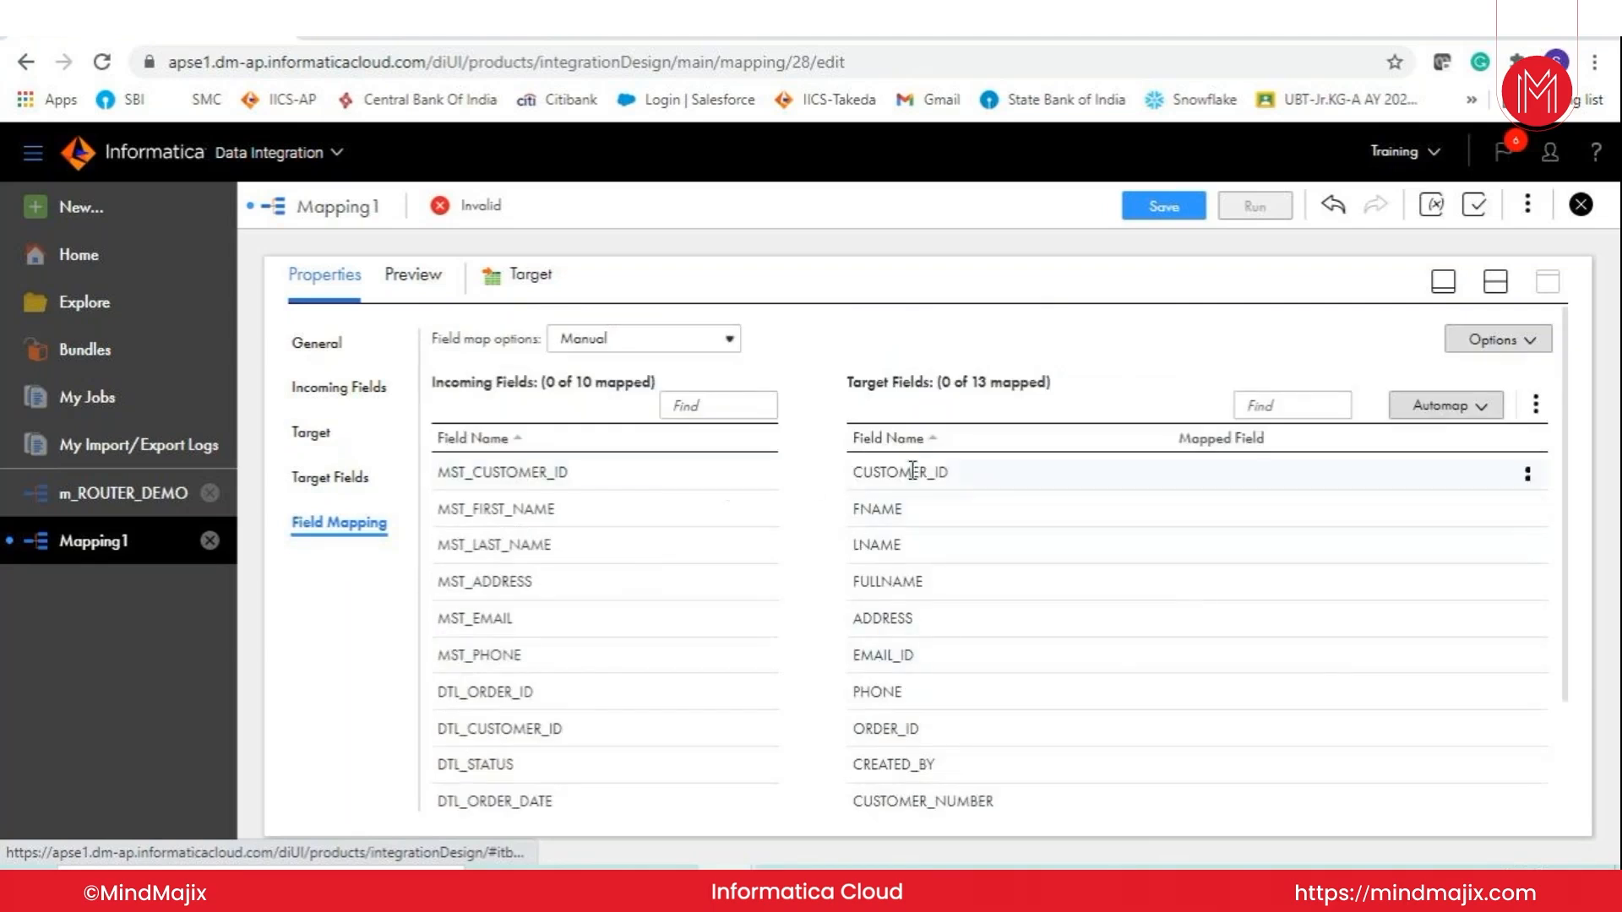
{"action": "left_click_drag", "start_coordinate": [488, 470], "coordinate": [1162, 475]}
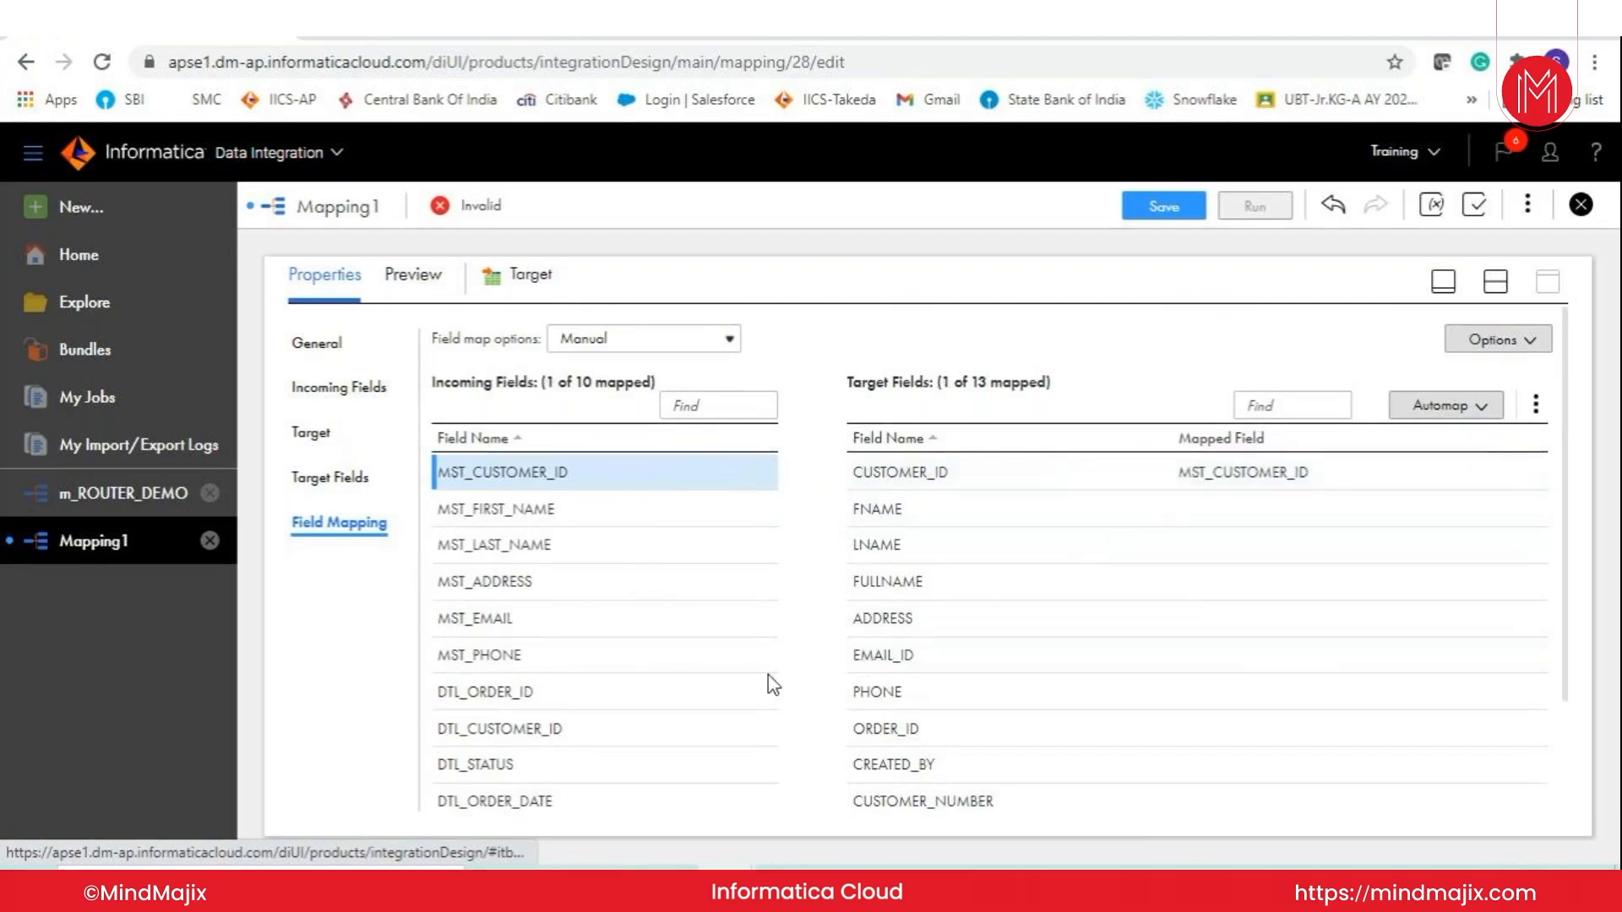
- Automap the remaining target fields with Smart Map and look over the resulting field mappings
{"action": "left_click", "coordinate": [1464, 411]}
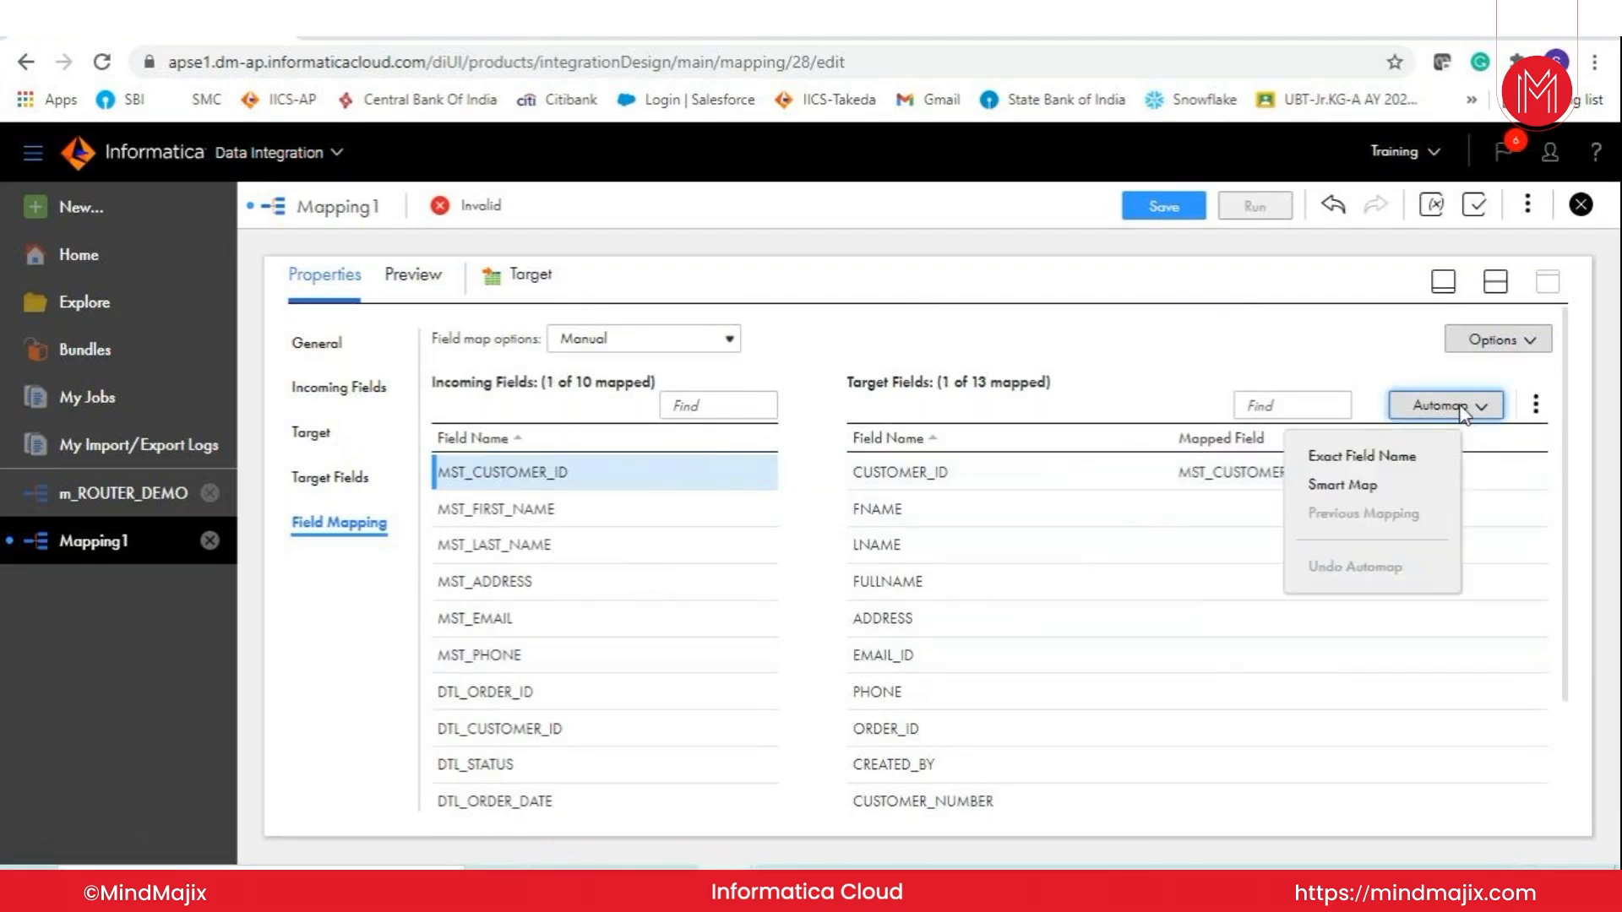
{"action": "left_click", "coordinate": [1382, 483]}
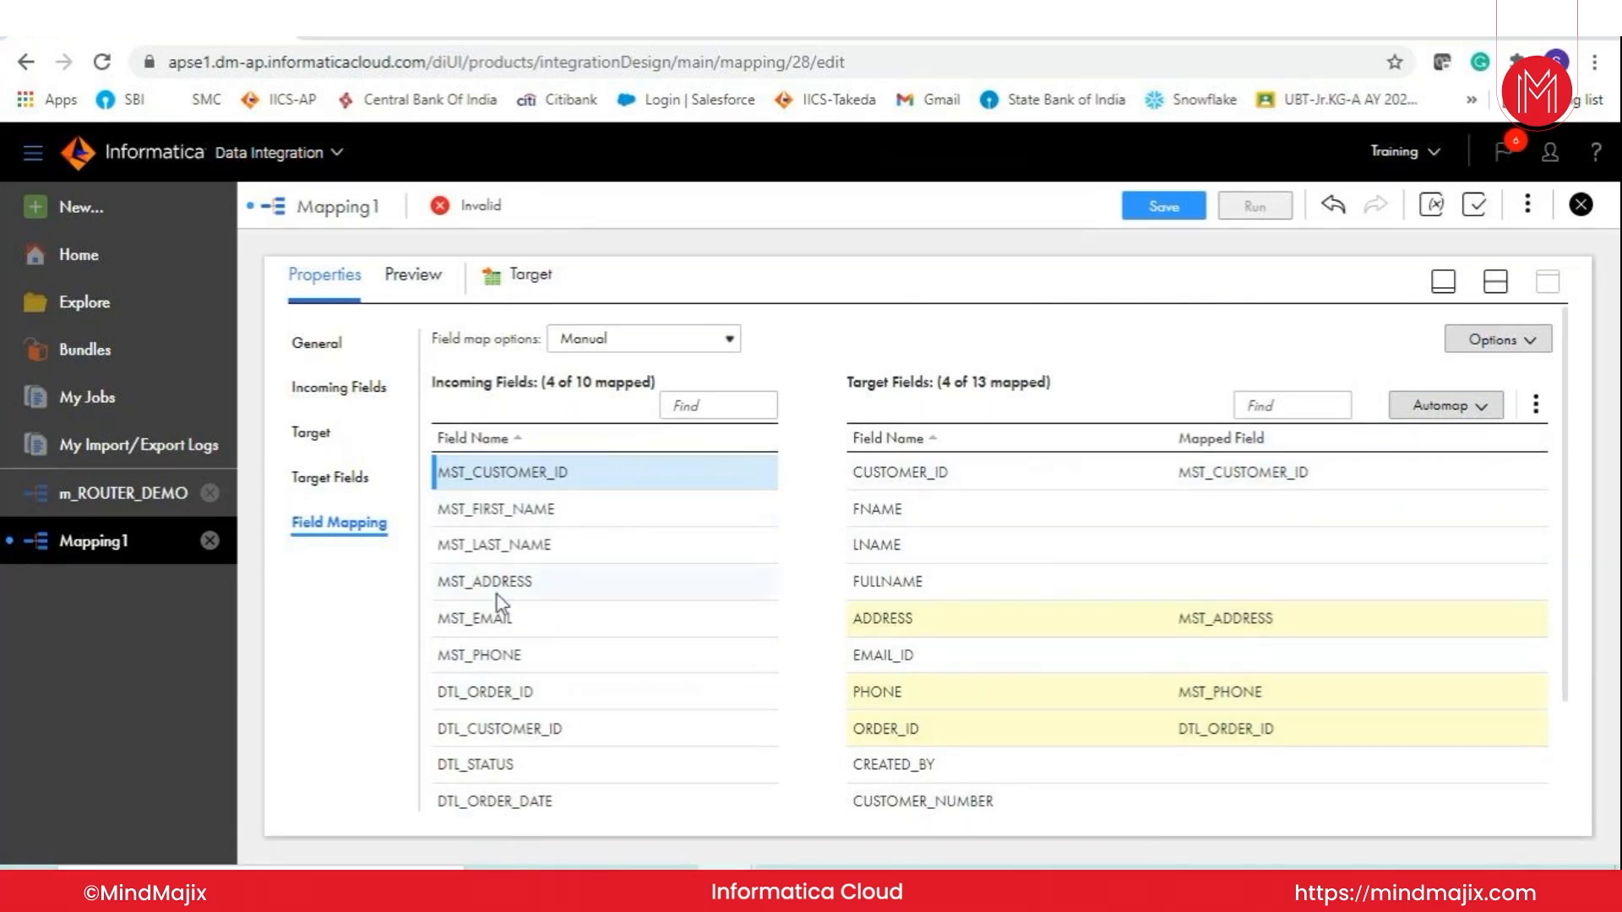
{"action": "scroll", "coordinate": [457, 608], "scroll_direction": "down", "scroll_amount": 2}
{"action": "scroll", "coordinate": [534, 726], "scroll_direction": "up", "scroll_amount": 2}
- Map MST_FIRST_NAME to FNAME, MST_LAST_NAME to LNAME and MST_EMAIL to EMAIL_ID in the Target's field mapping
{"action": "left_click_drag", "start_coordinate": [541, 510], "coordinate": [1233, 500]}
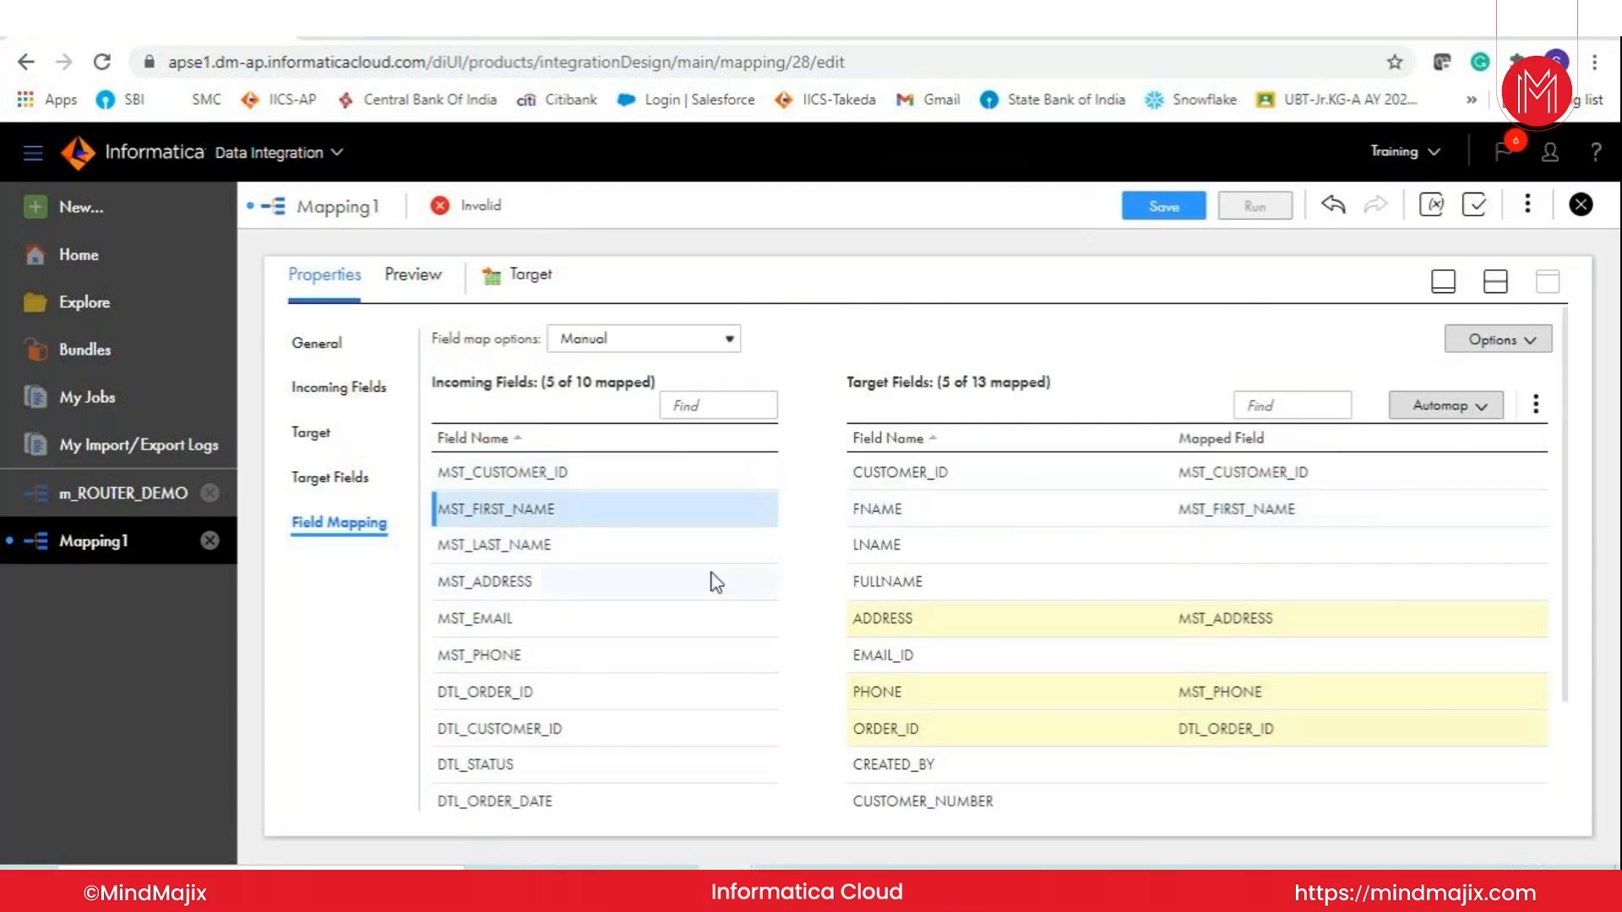
{"action": "left_click_drag", "start_coordinate": [515, 547], "coordinate": [1208, 542]}
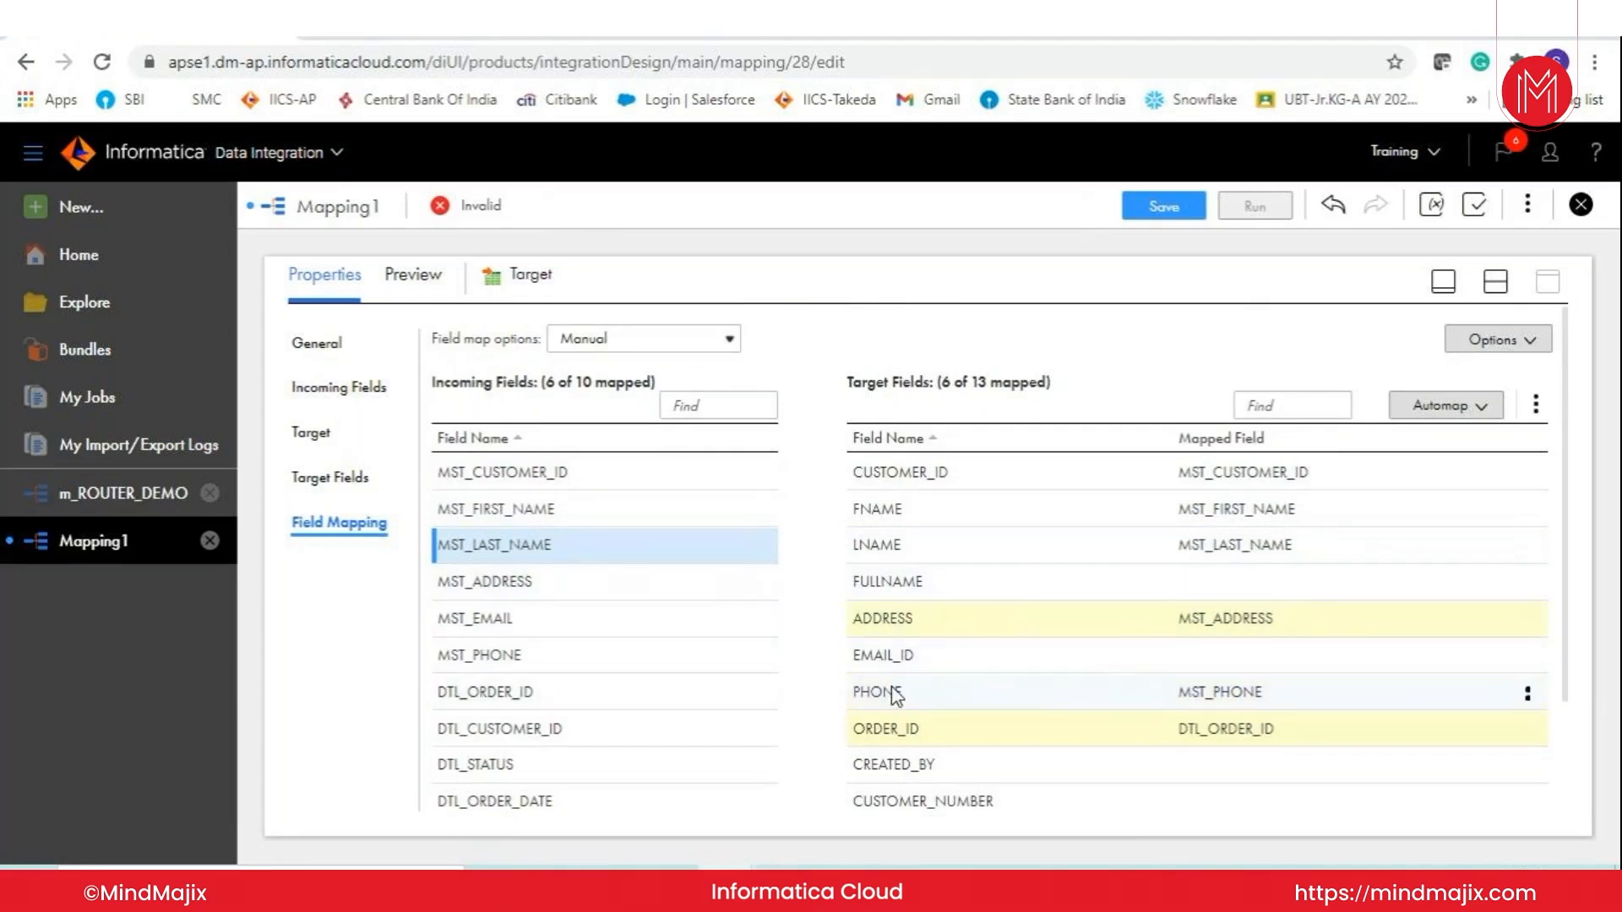
{"action": "left_click_drag", "start_coordinate": [497, 619], "coordinate": [1157, 667]}
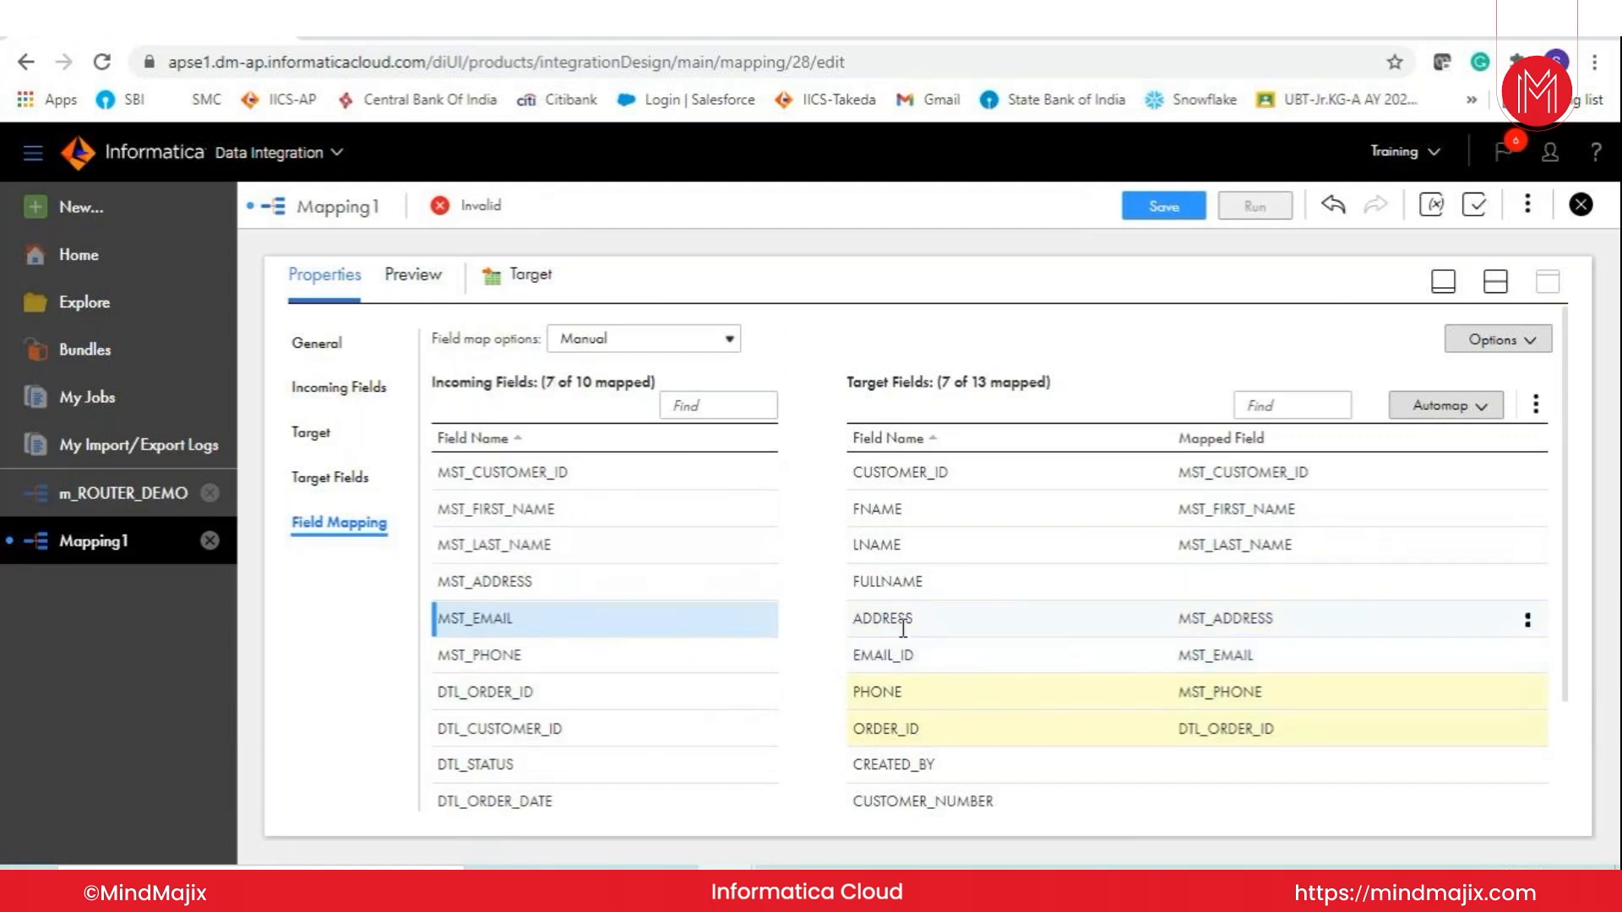
{"action": "scroll", "coordinate": [955, 743], "scroll_direction": "down", "scroll_amount": 1}
{"action": "scroll", "coordinate": [953, 743], "scroll_direction": "down", "scroll_amount": 2}
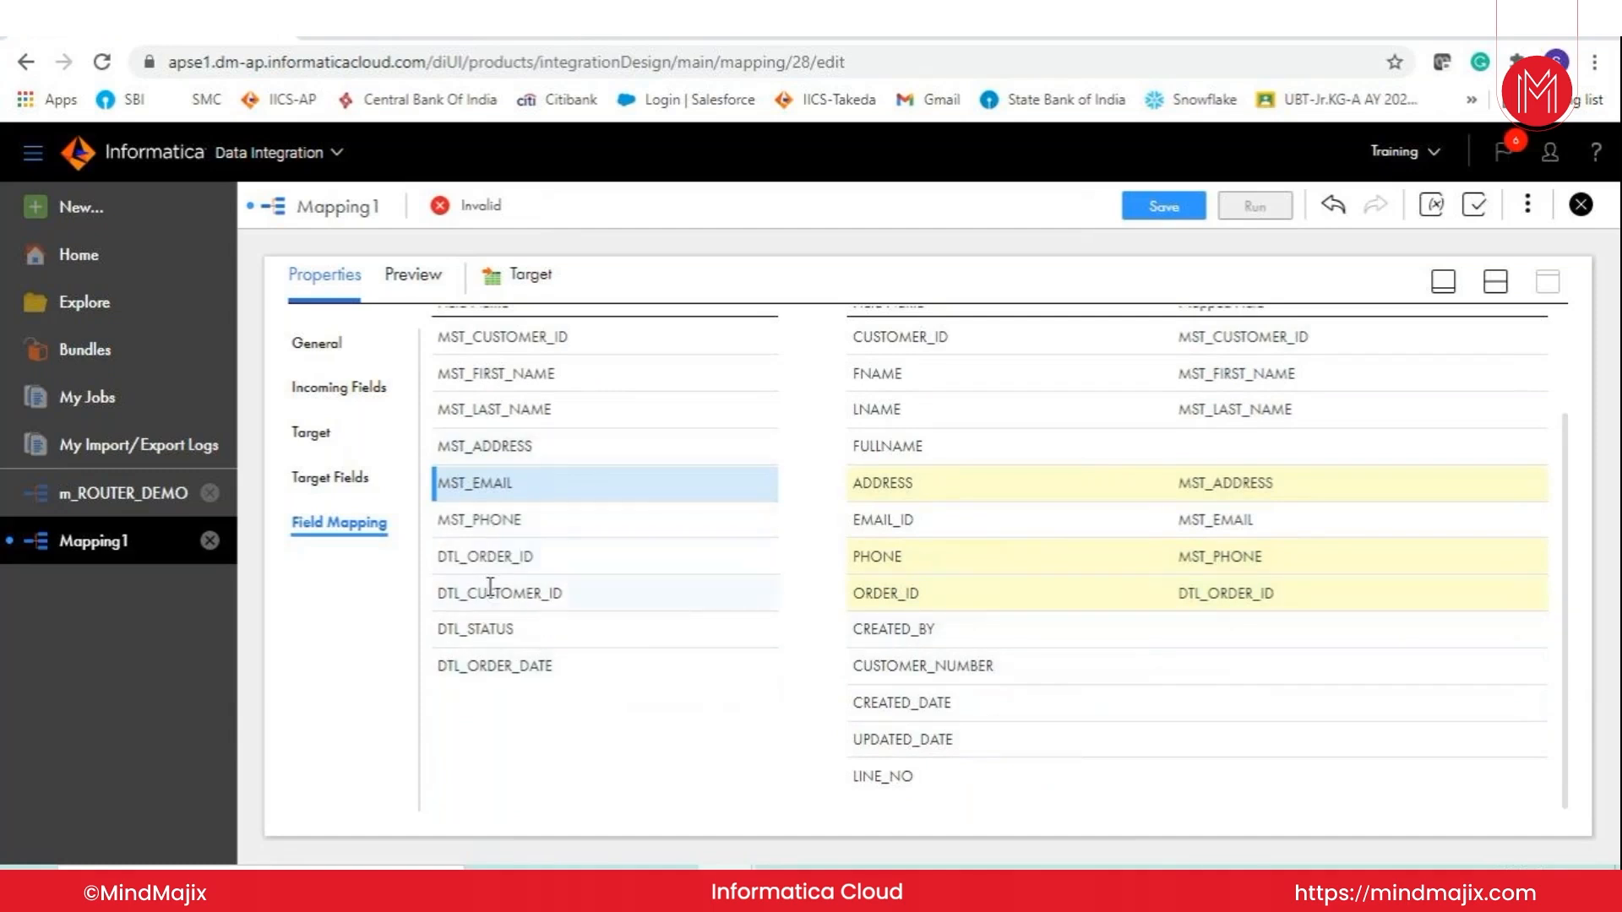
{"action": "scroll", "coordinate": [1040, 766], "scroll_direction": "up", "scroll_amount": 3}
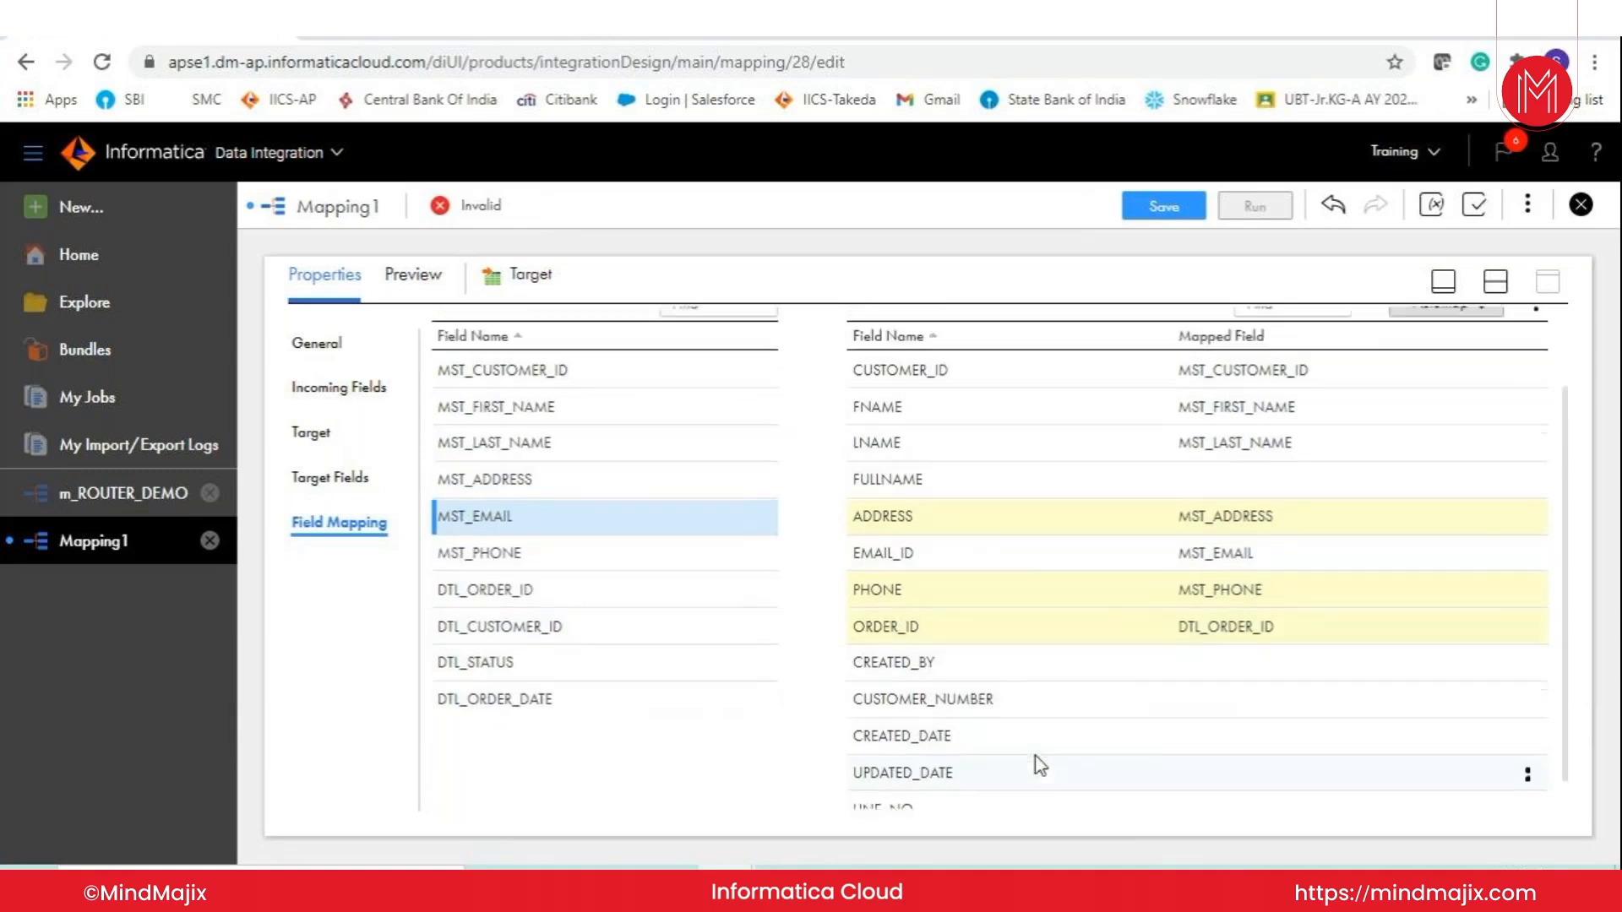